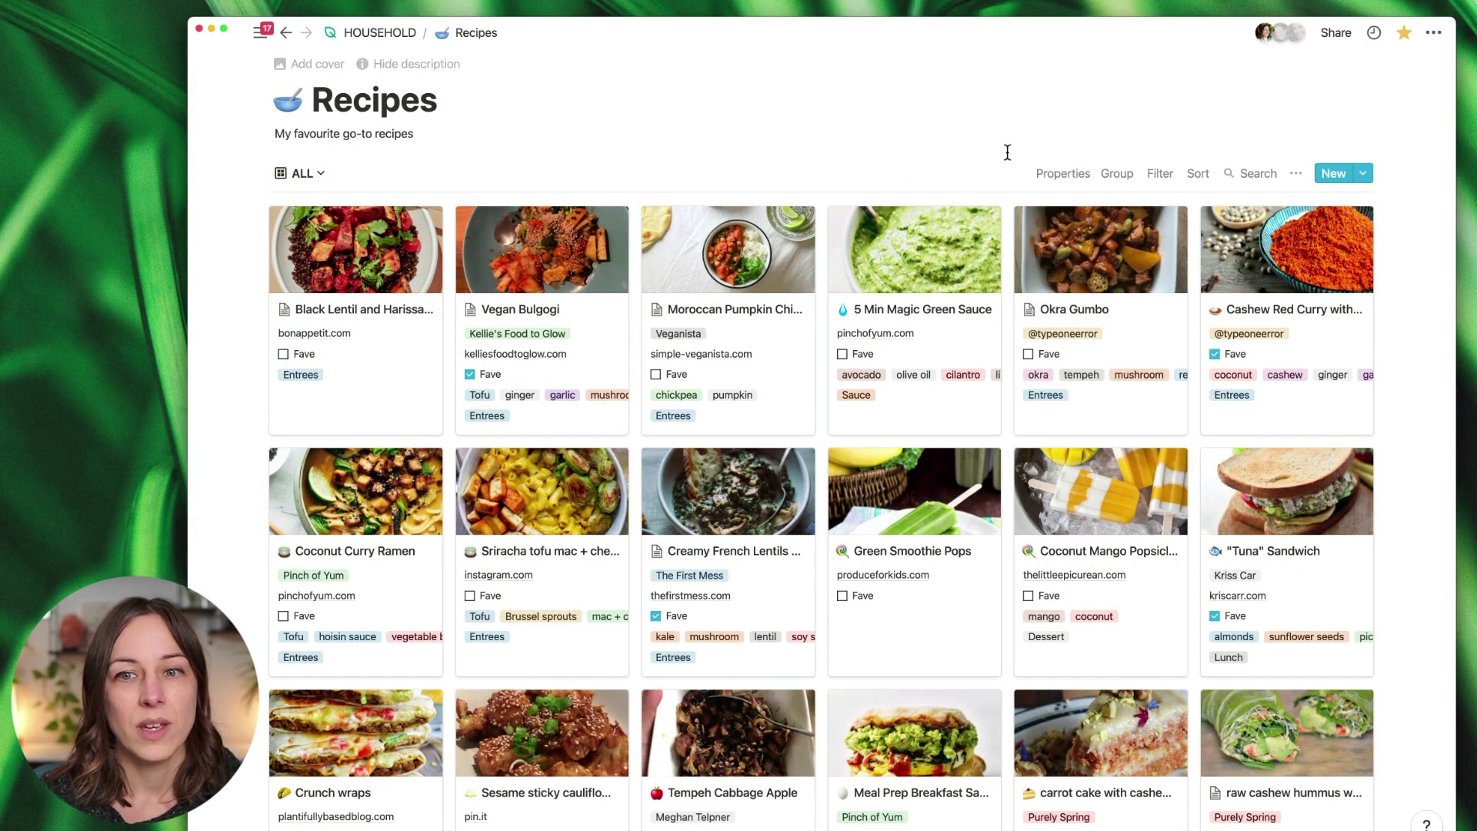
Step: Group the Recipes gallery cards by the Course property
{"action": "left_click", "coordinate": [1123, 182]}
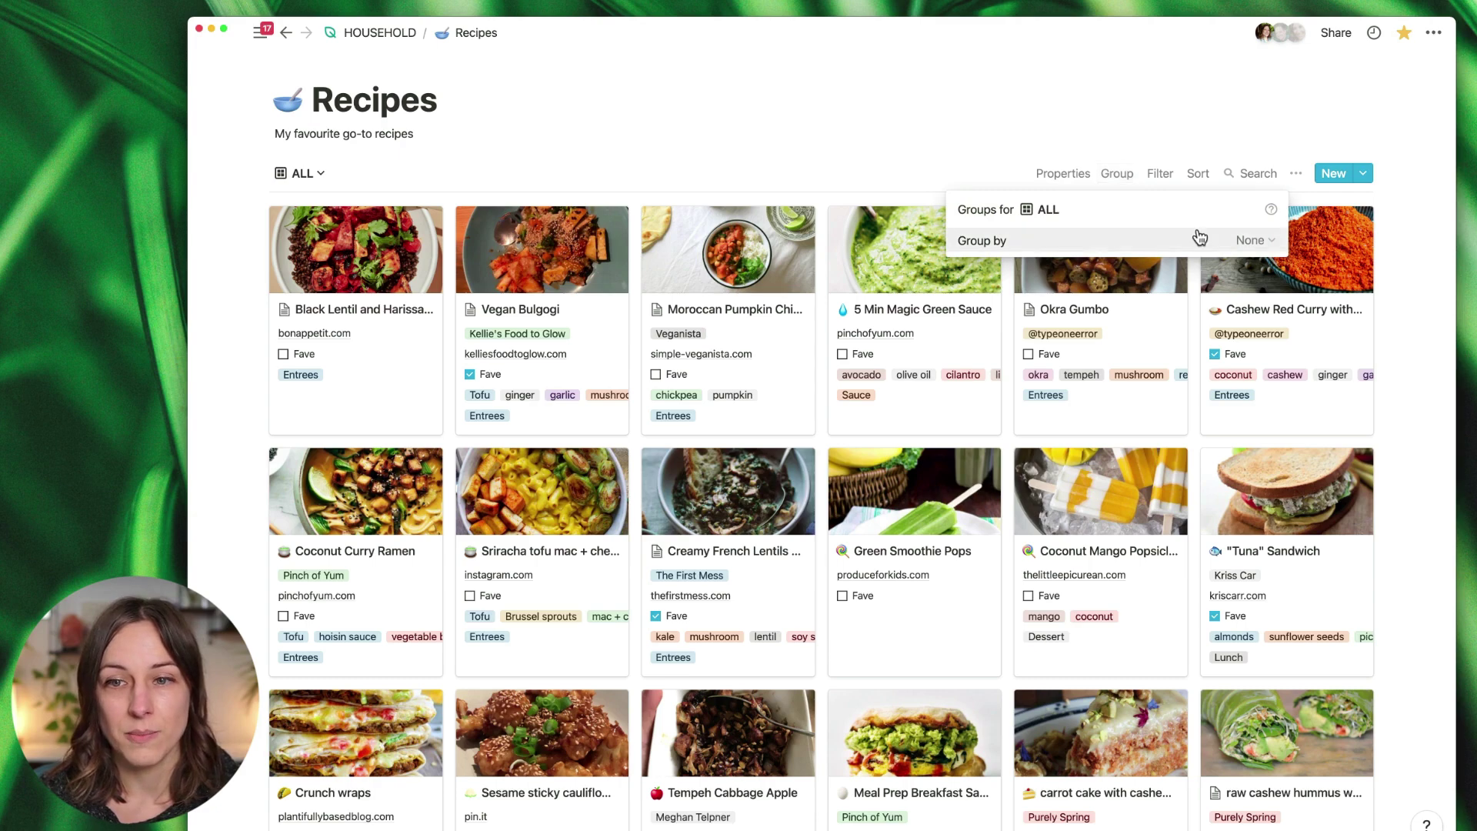
{"action": "left_click", "coordinate": [1262, 245]}
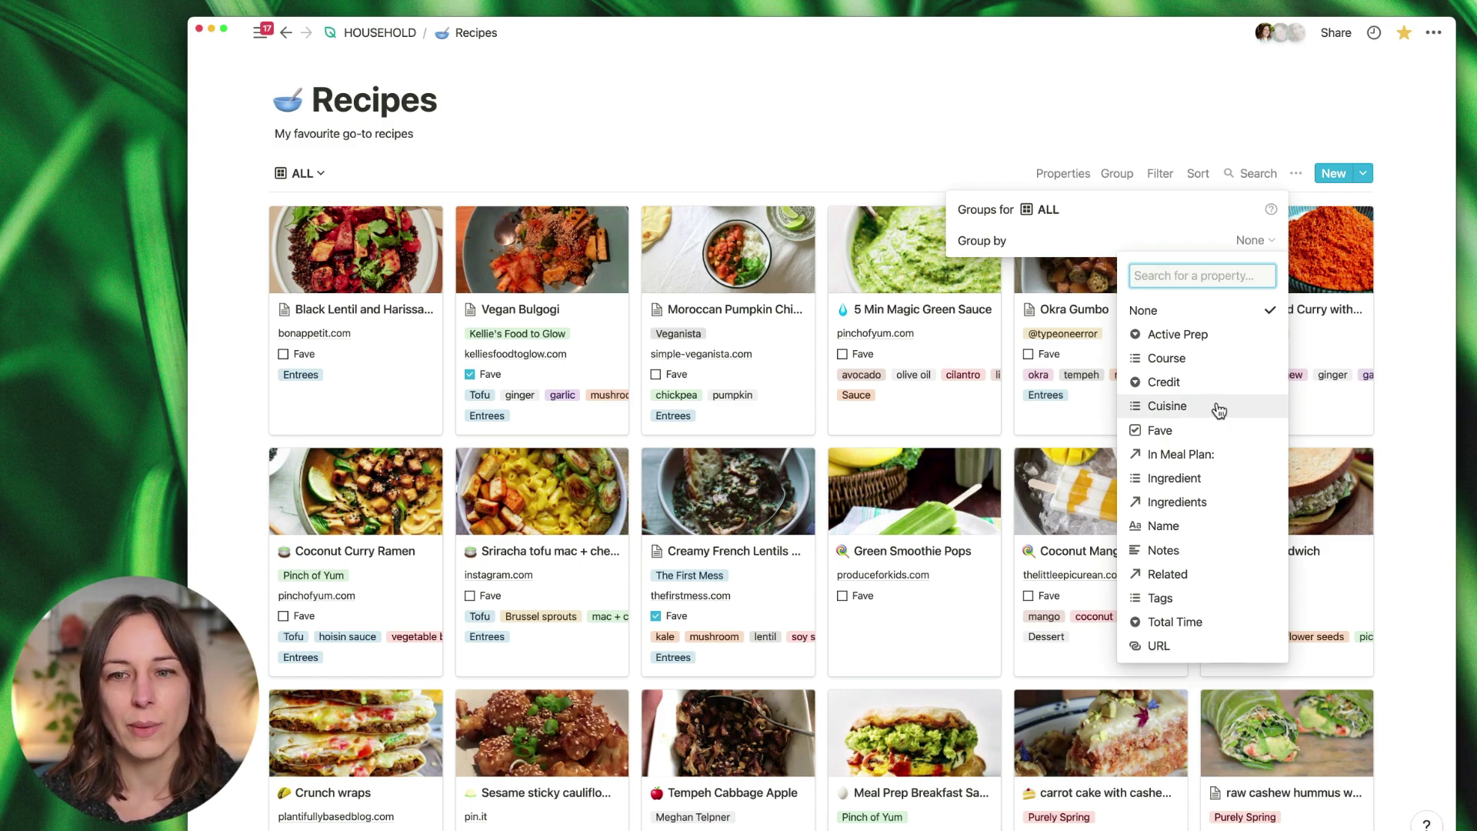
{"action": "left_click", "coordinate": [1192, 370]}
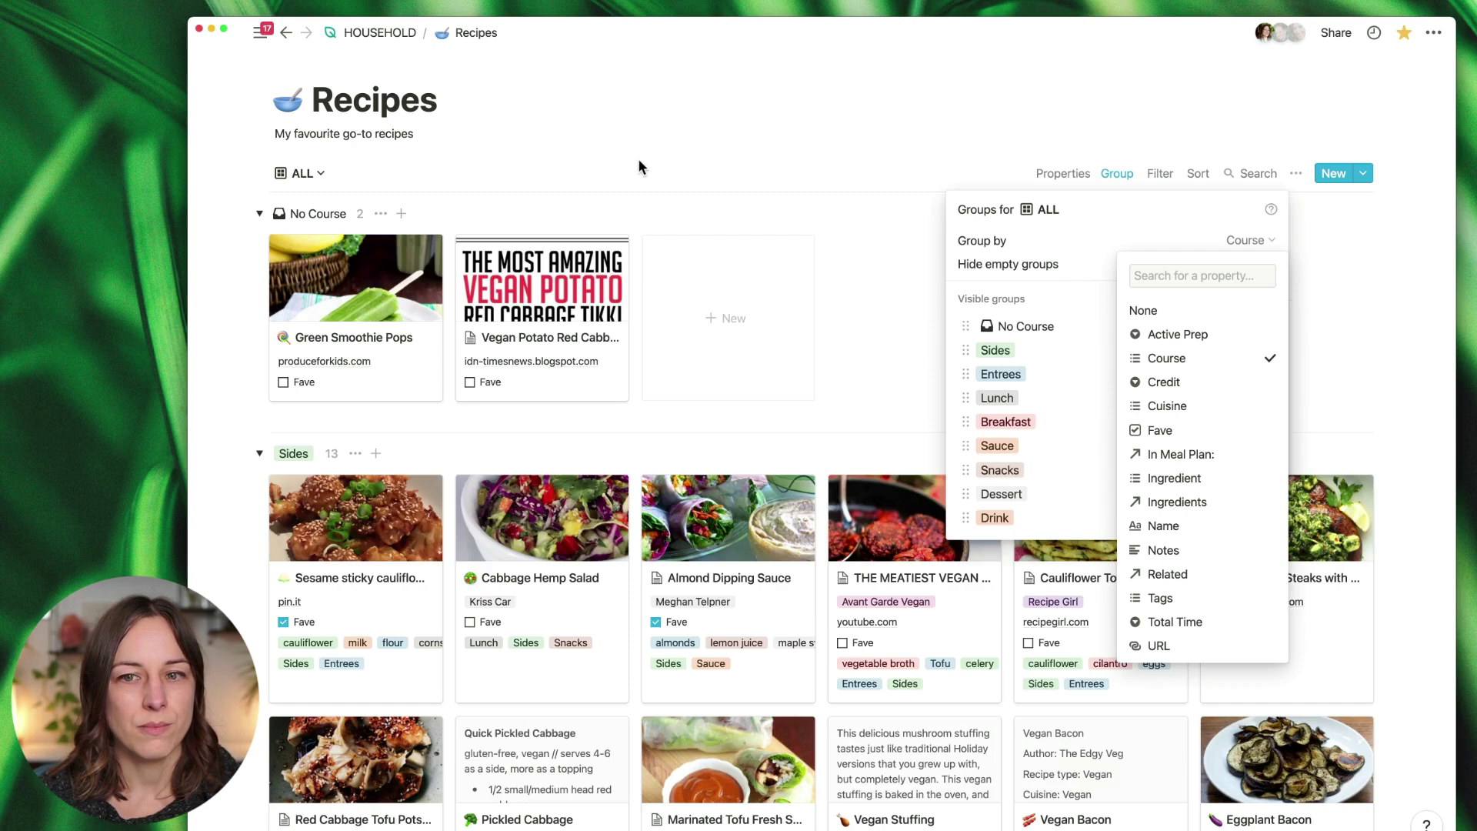
{"action": "left_click", "coordinate": [1012, 311]}
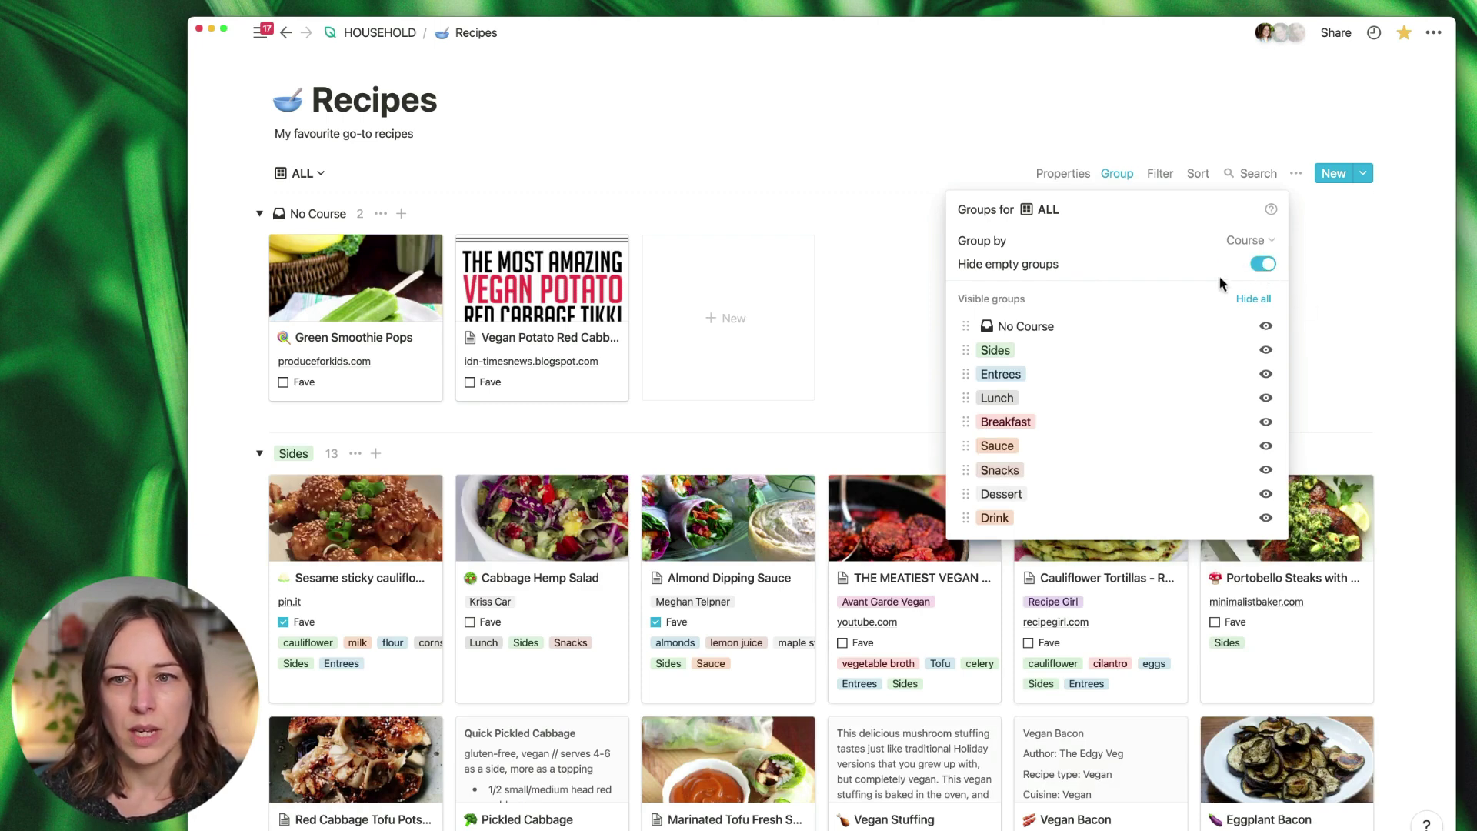
Step: Move Breakfast and Lunch right after No Course, and Snacks above Entrees, in the group order
{"action": "left_click", "coordinate": [1253, 240]}
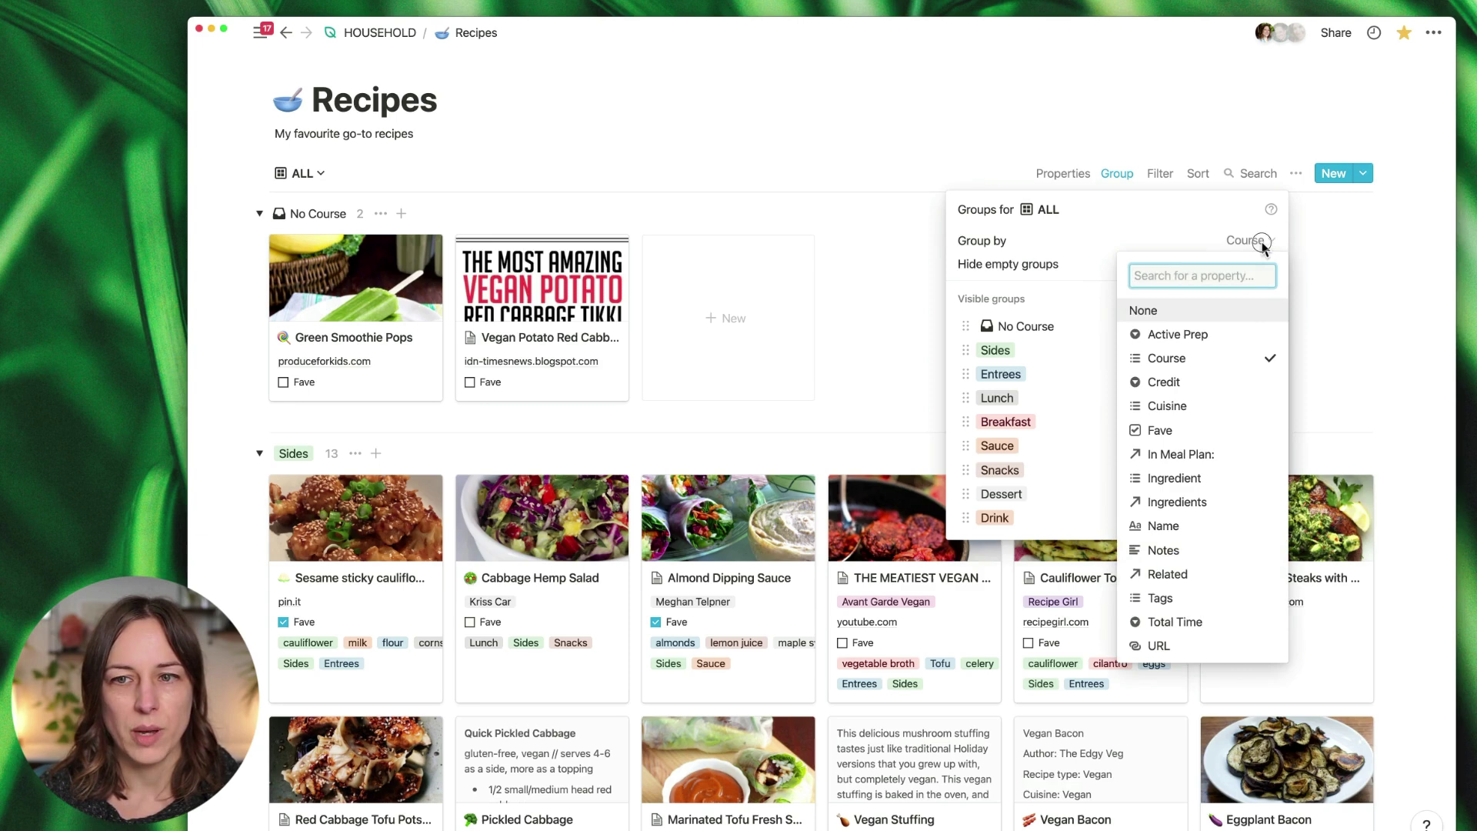
{"action": "left_click", "coordinate": [993, 346]}
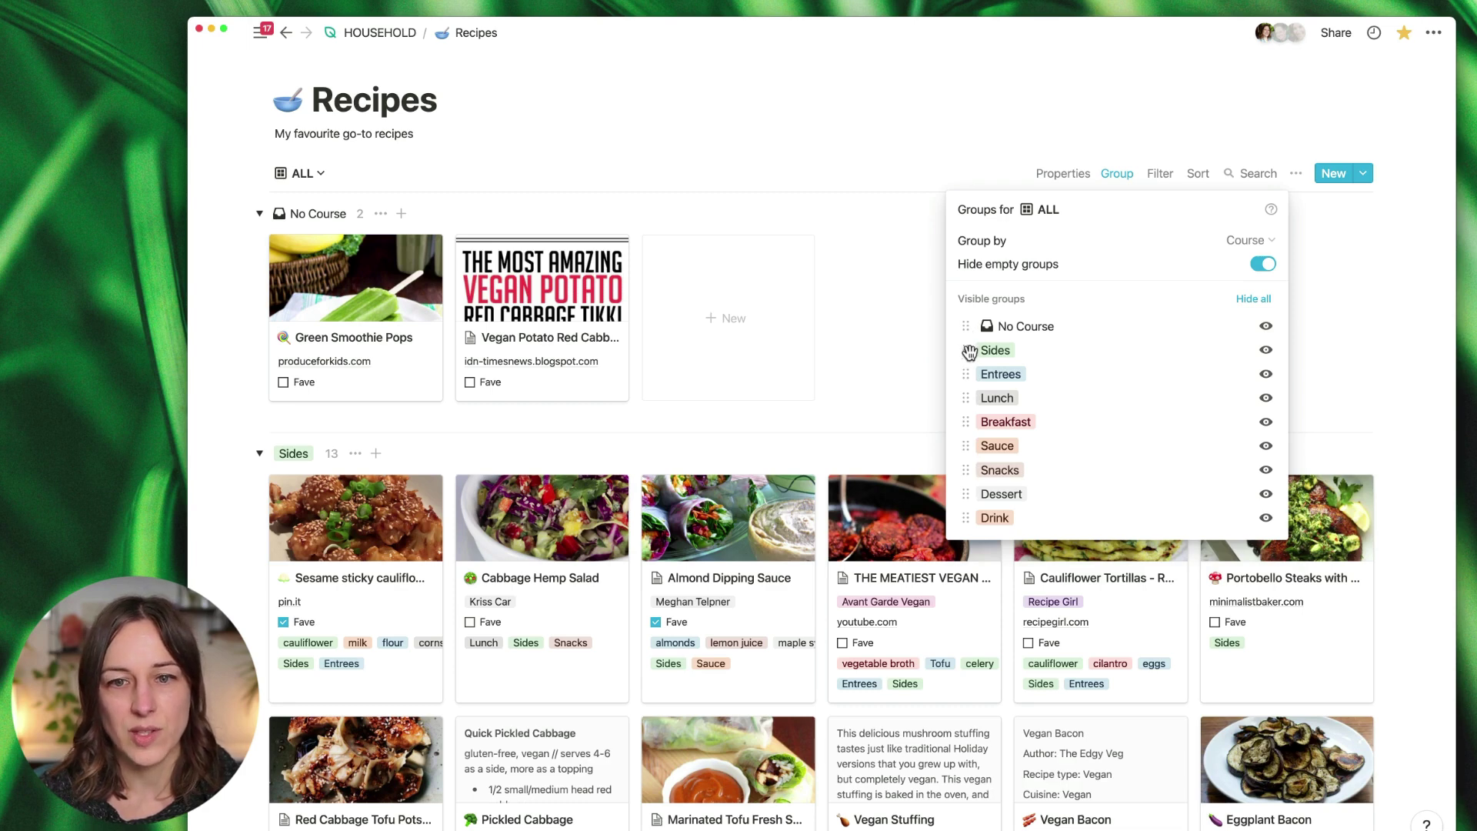
{"action": "mouse_move", "coordinate": [969, 351]}
{"action": "left_mouse_down"}
{"action": "mouse_move", "coordinate": [971, 376]}
{"action": "mouse_move", "coordinate": [975, 346]}
{"action": "left_mouse_up"}
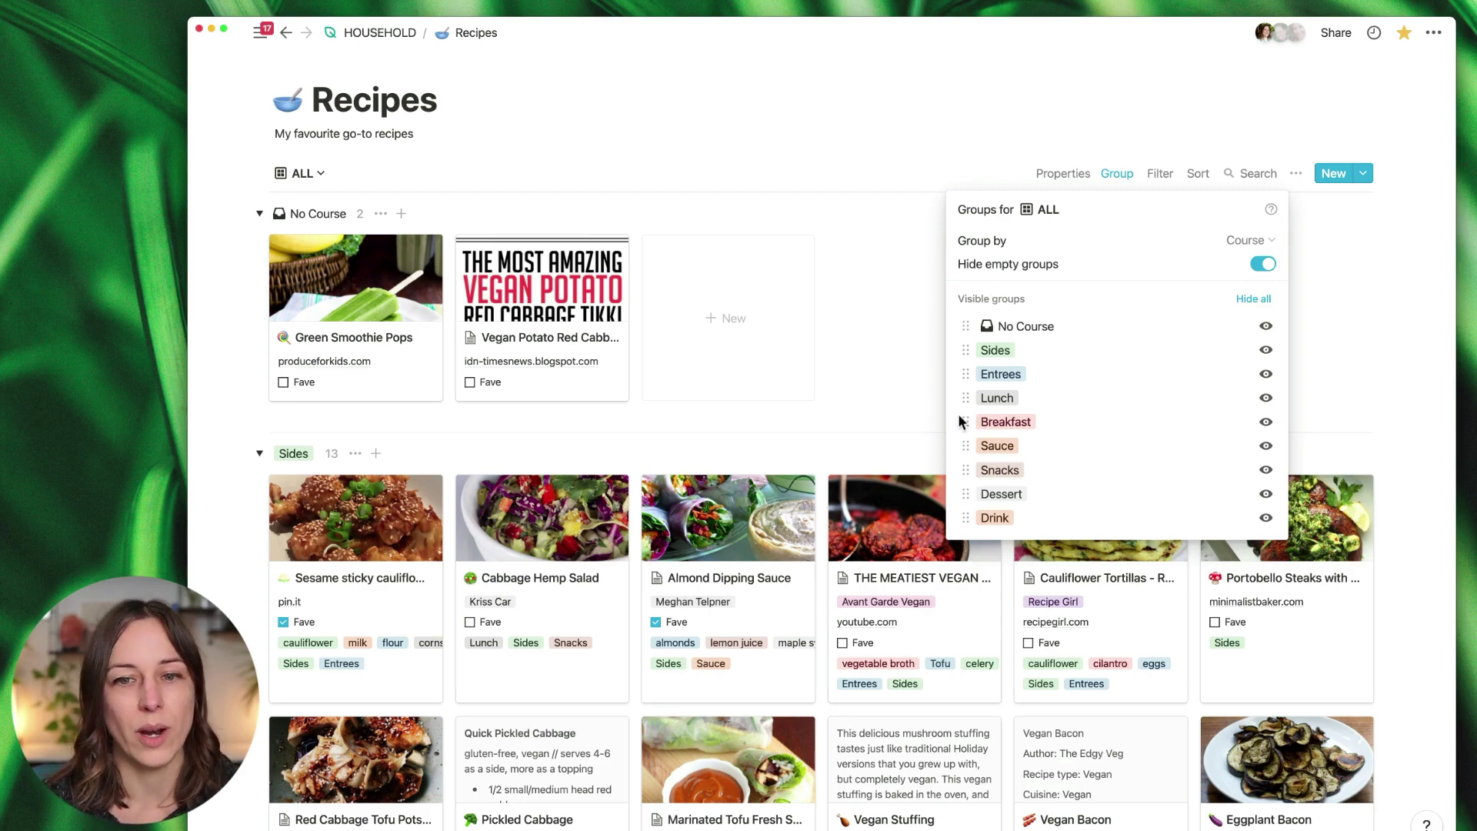
{"action": "left_click_drag", "start_coordinate": [967, 424], "coordinate": [968, 352]}
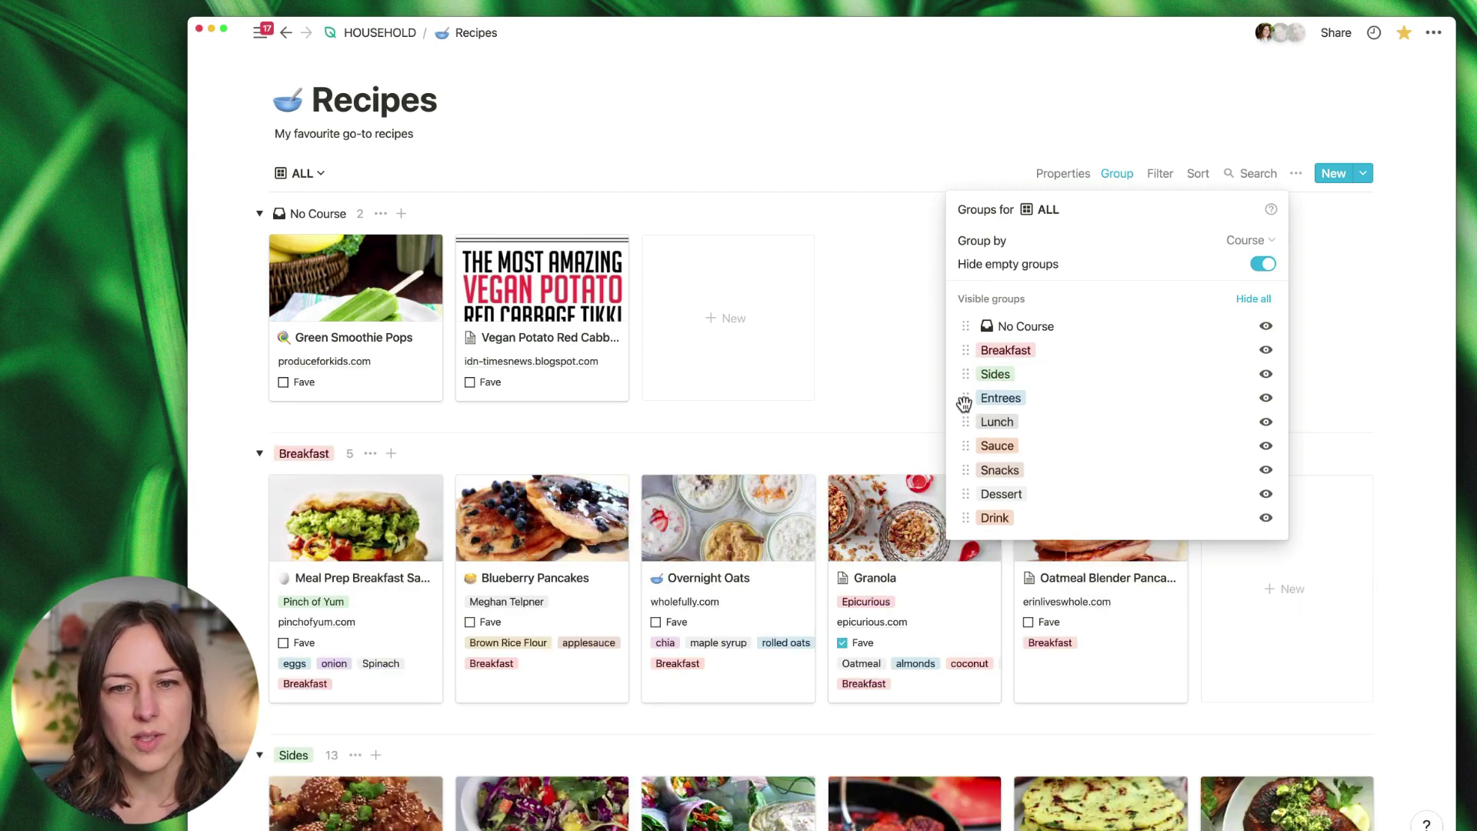
{"action": "left_click_drag", "start_coordinate": [969, 420], "coordinate": [961, 376]}
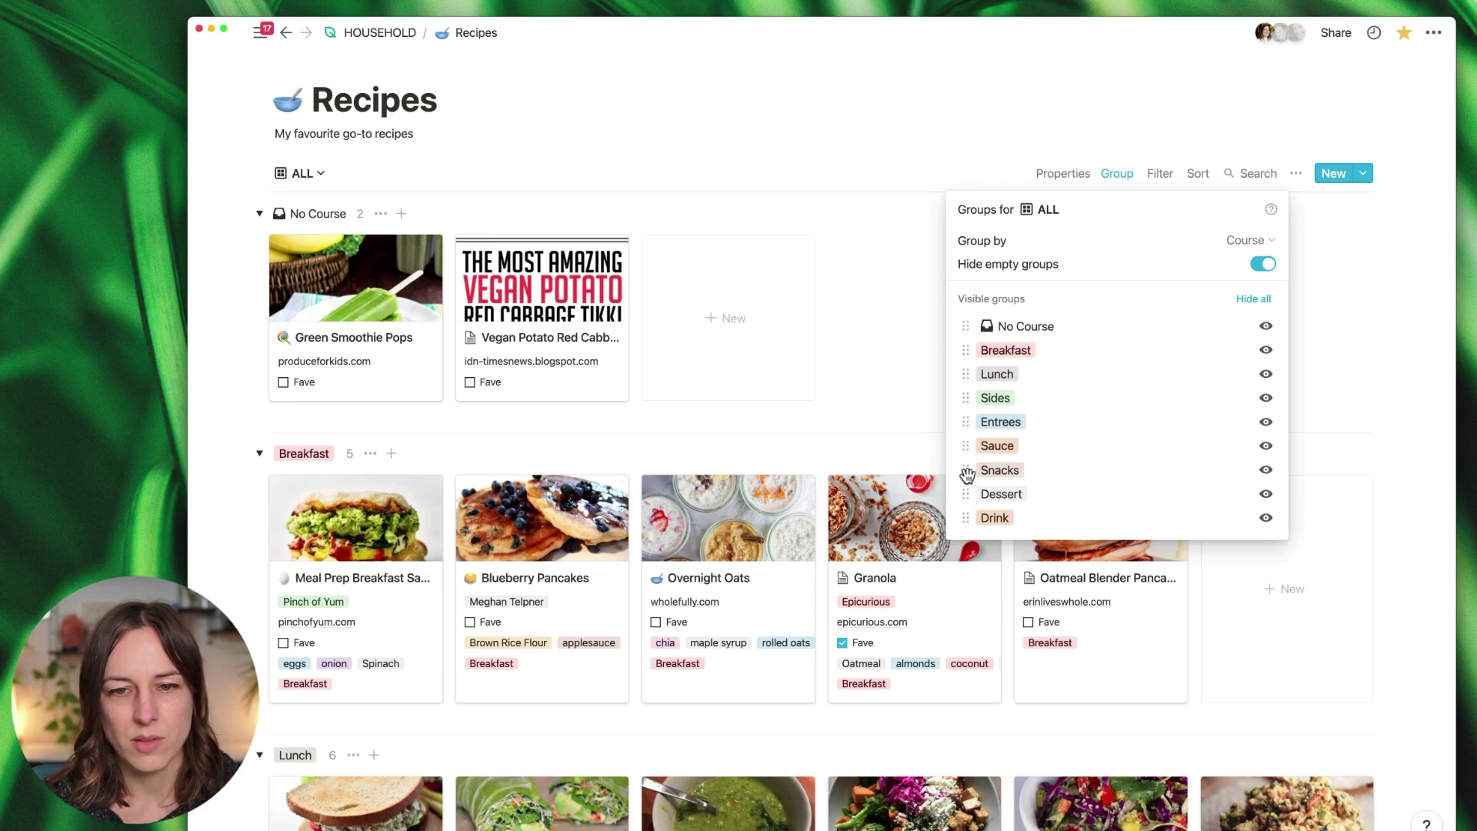
{"action": "left_click_drag", "start_coordinate": [966, 470], "coordinate": [966, 422]}
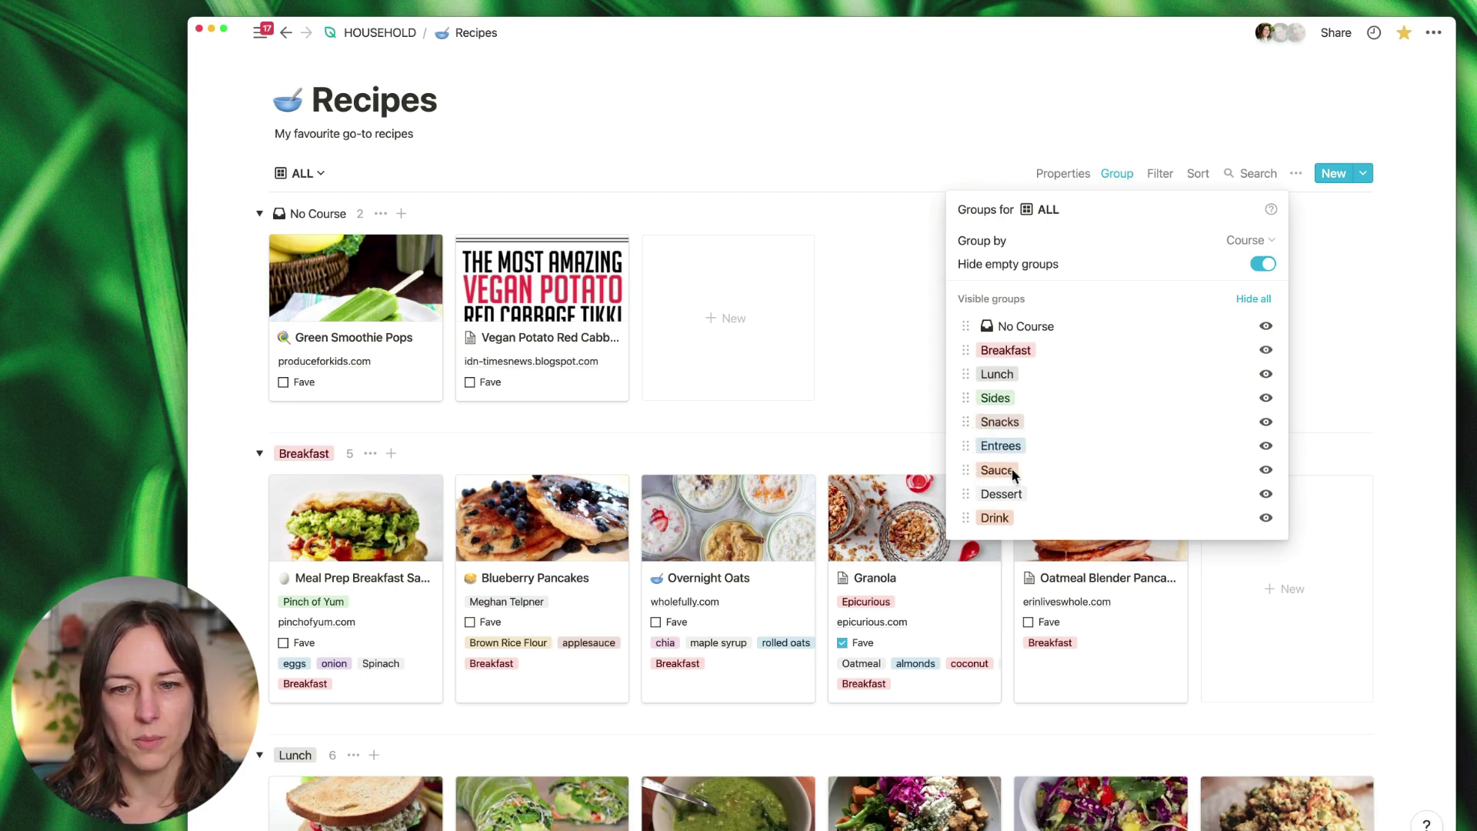
{"action": "left_click", "coordinate": [1305, 319]}
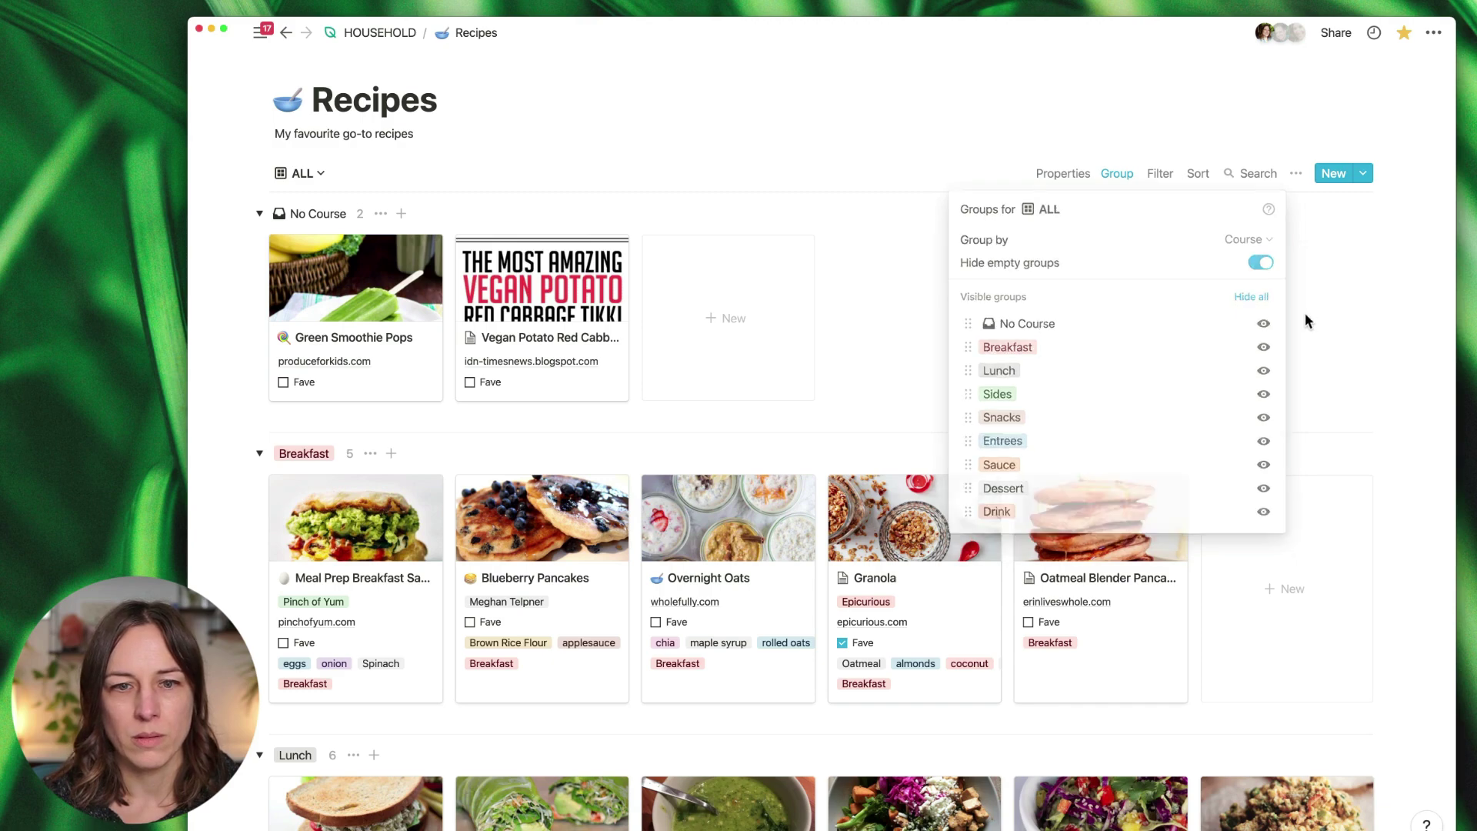
Step: Collapse the Sides, Lunch and Snacks course groups in the gallery
{"action": "scroll", "coordinate": [920, 353], "scroll_direction": "down", "scroll_amount": 4}
{"action": "scroll", "coordinate": [915, 353], "scroll_direction": "down", "scroll_amount": 3}
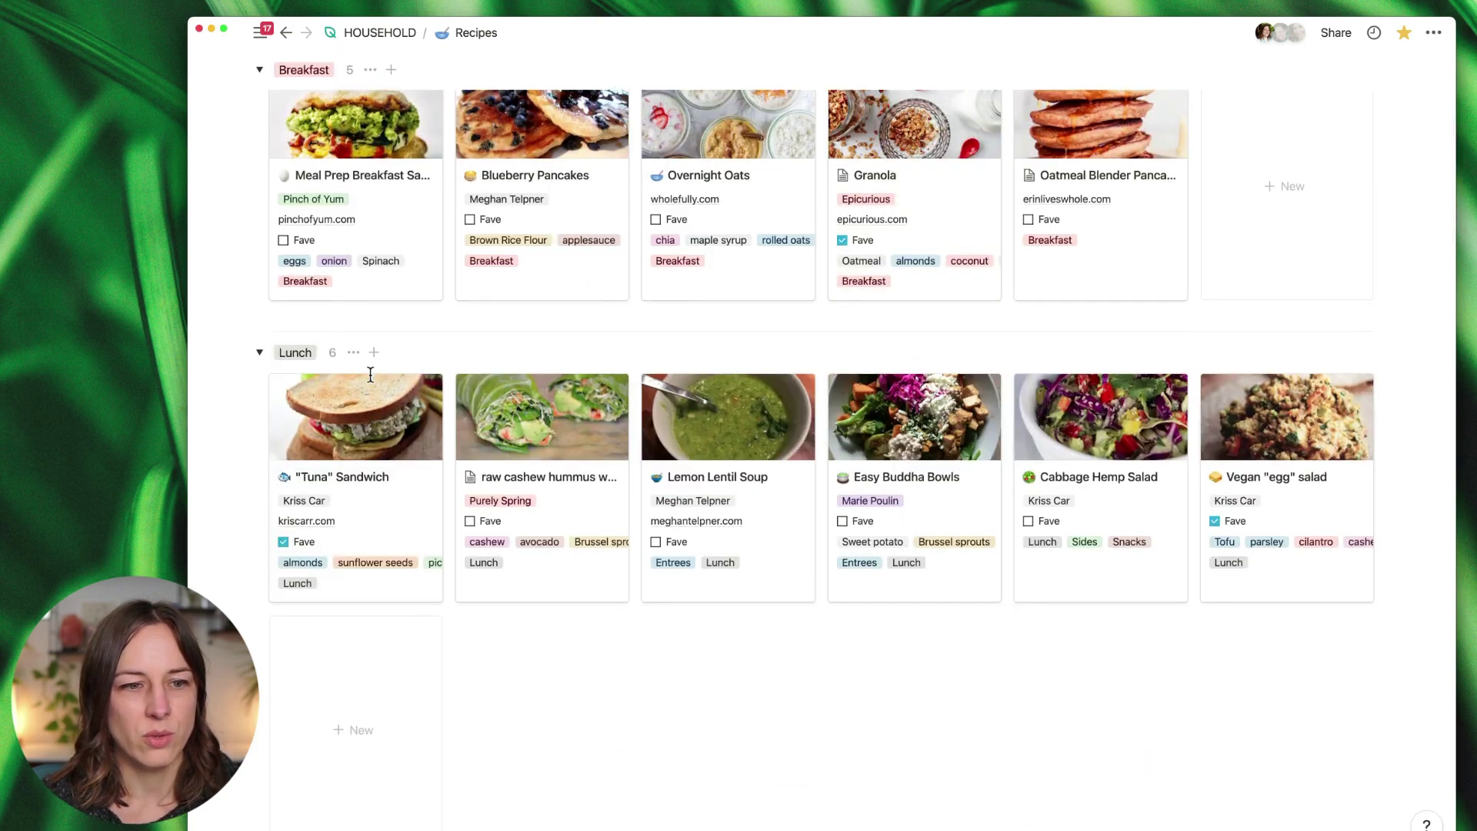
{"action": "scroll", "coordinate": [370, 373], "scroll_direction": "down", "scroll_amount": 3}
{"action": "left_click", "coordinate": [260, 666]}
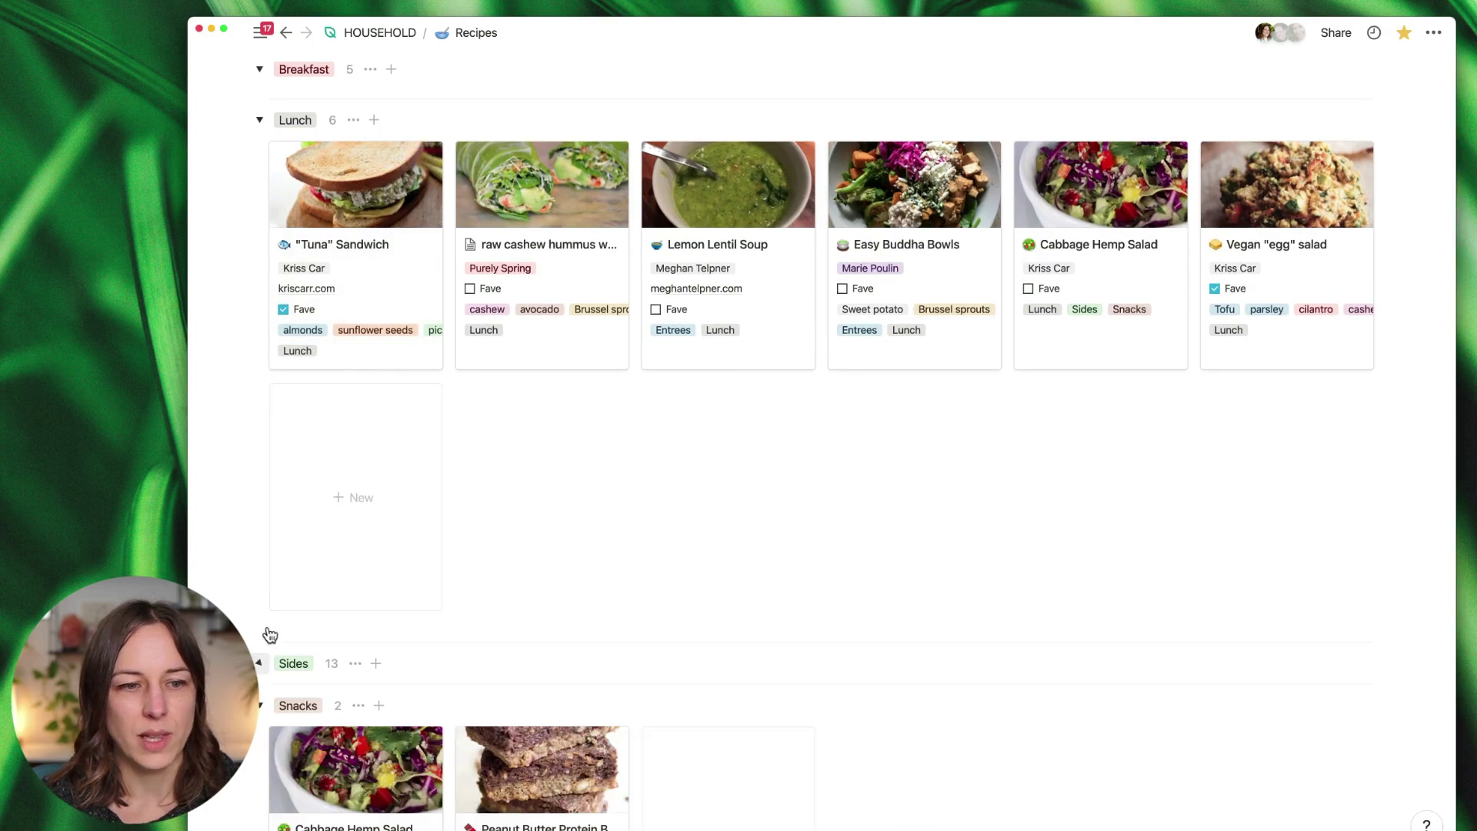
{"action": "left_click", "coordinate": [260, 124]}
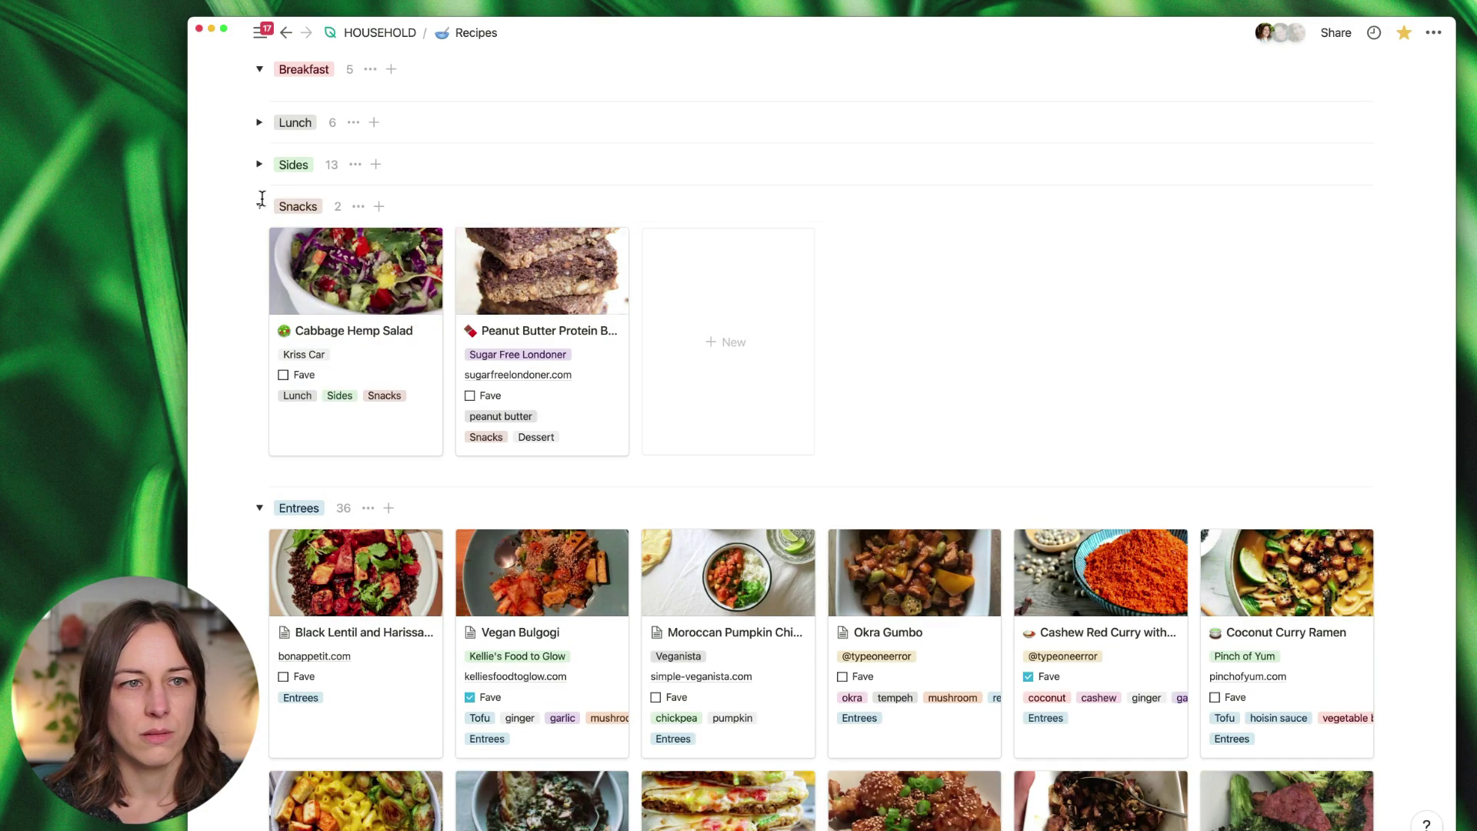
{"action": "left_click", "coordinate": [260, 203]}
{"action": "scroll", "coordinate": [593, 278], "scroll_direction": "up", "scroll_amount": 3}
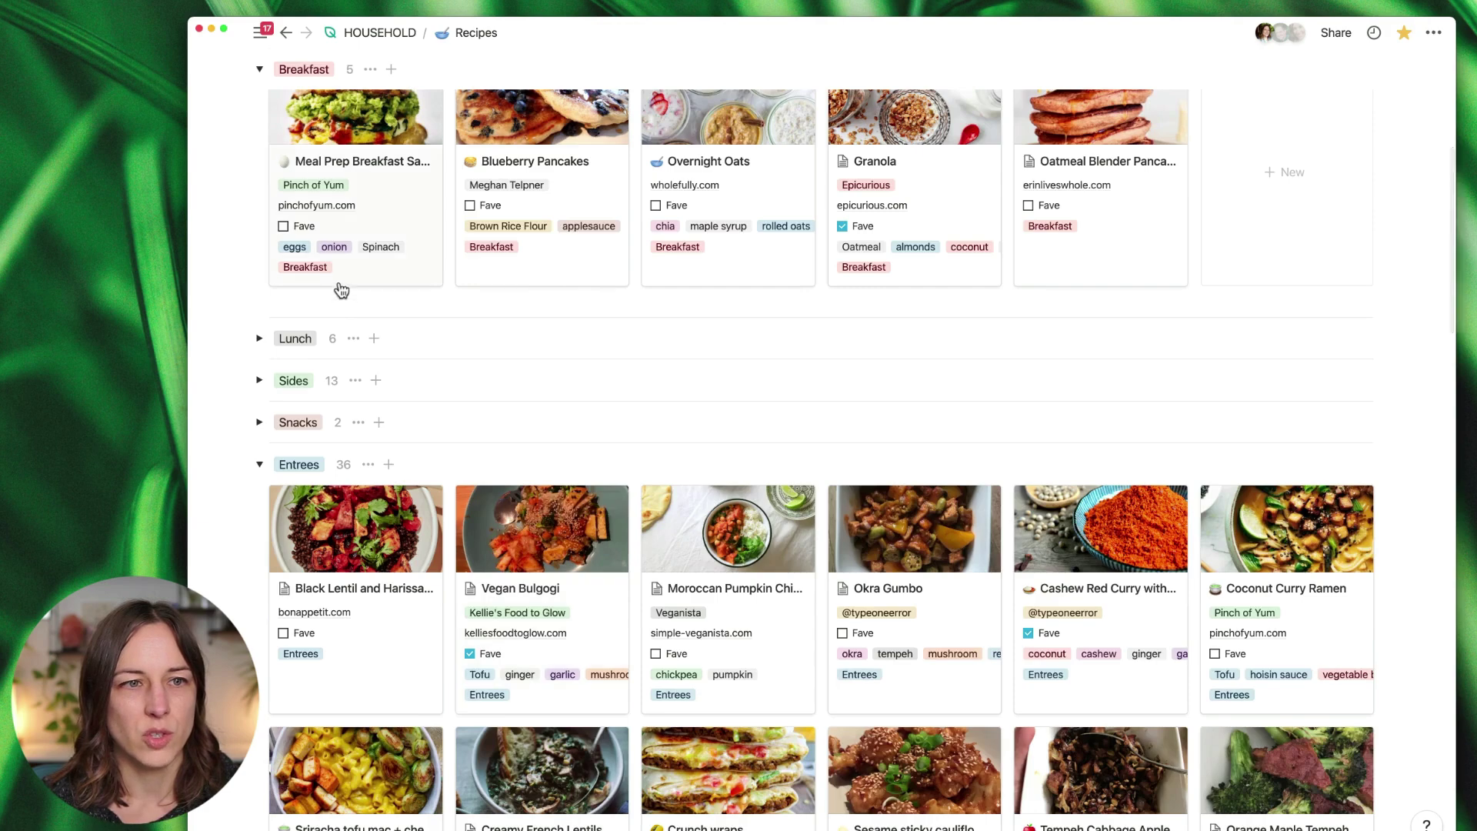
{"action": "scroll", "coordinate": [340, 290], "scroll_direction": "up", "scroll_amount": 2}
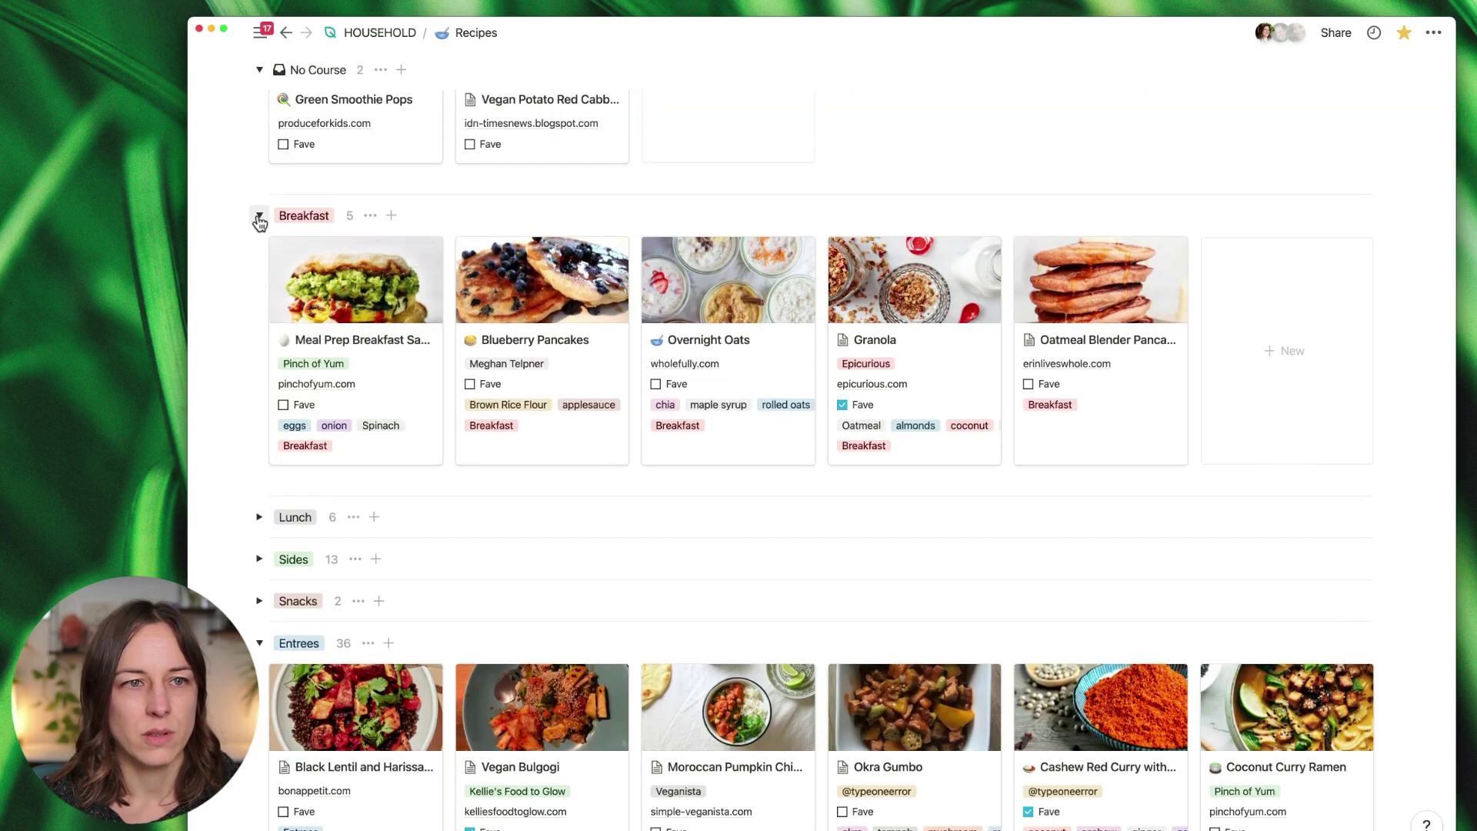
{"action": "scroll", "coordinate": [588, 411], "scroll_direction": "down", "scroll_amount": 7}
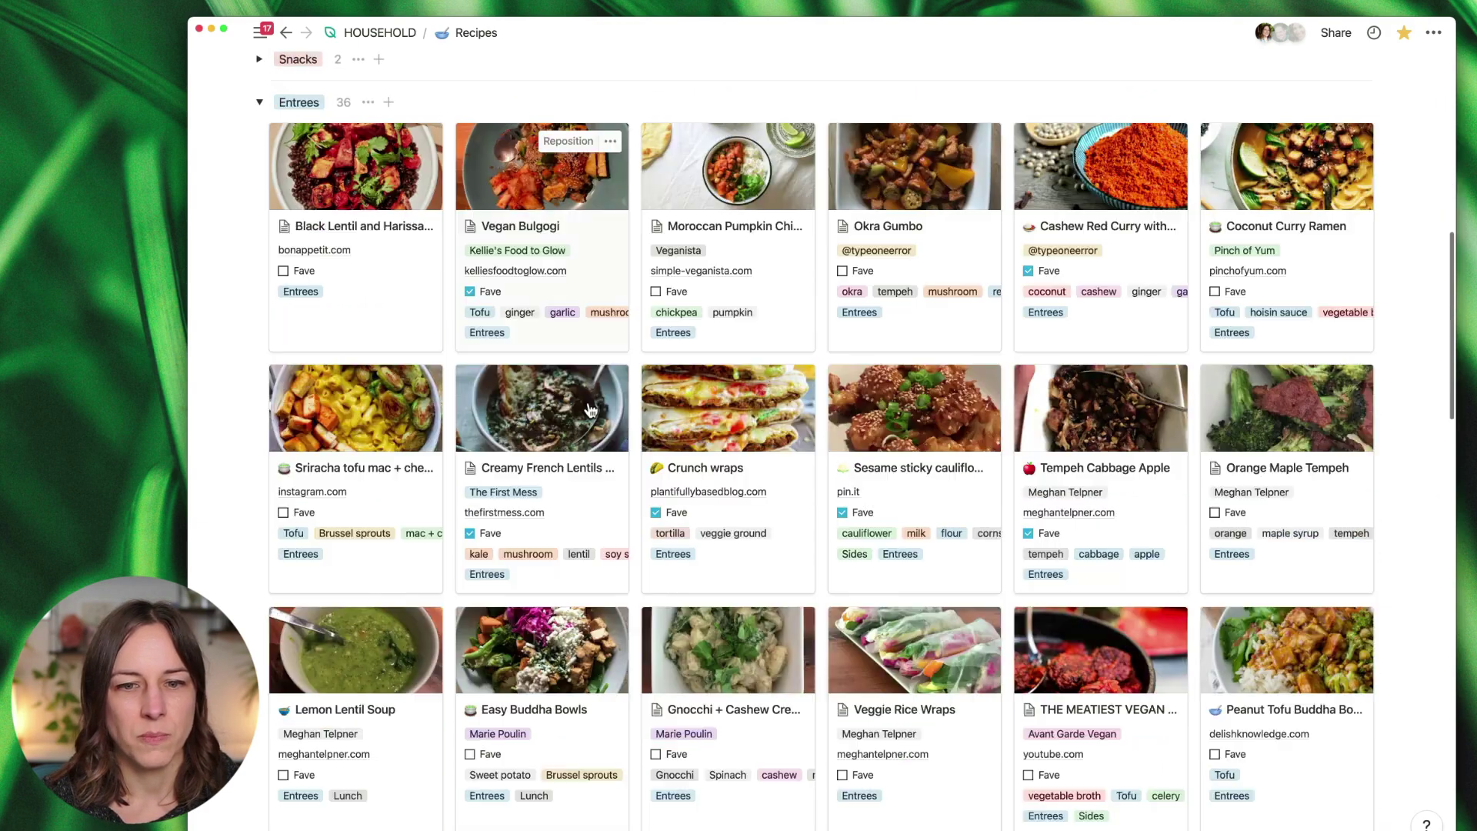
{"action": "scroll", "coordinate": [591, 409], "scroll_direction": "down", "scroll_amount": 3}
{"action": "scroll", "coordinate": [1116, 158], "scroll_direction": "up", "scroll_amount": 10}
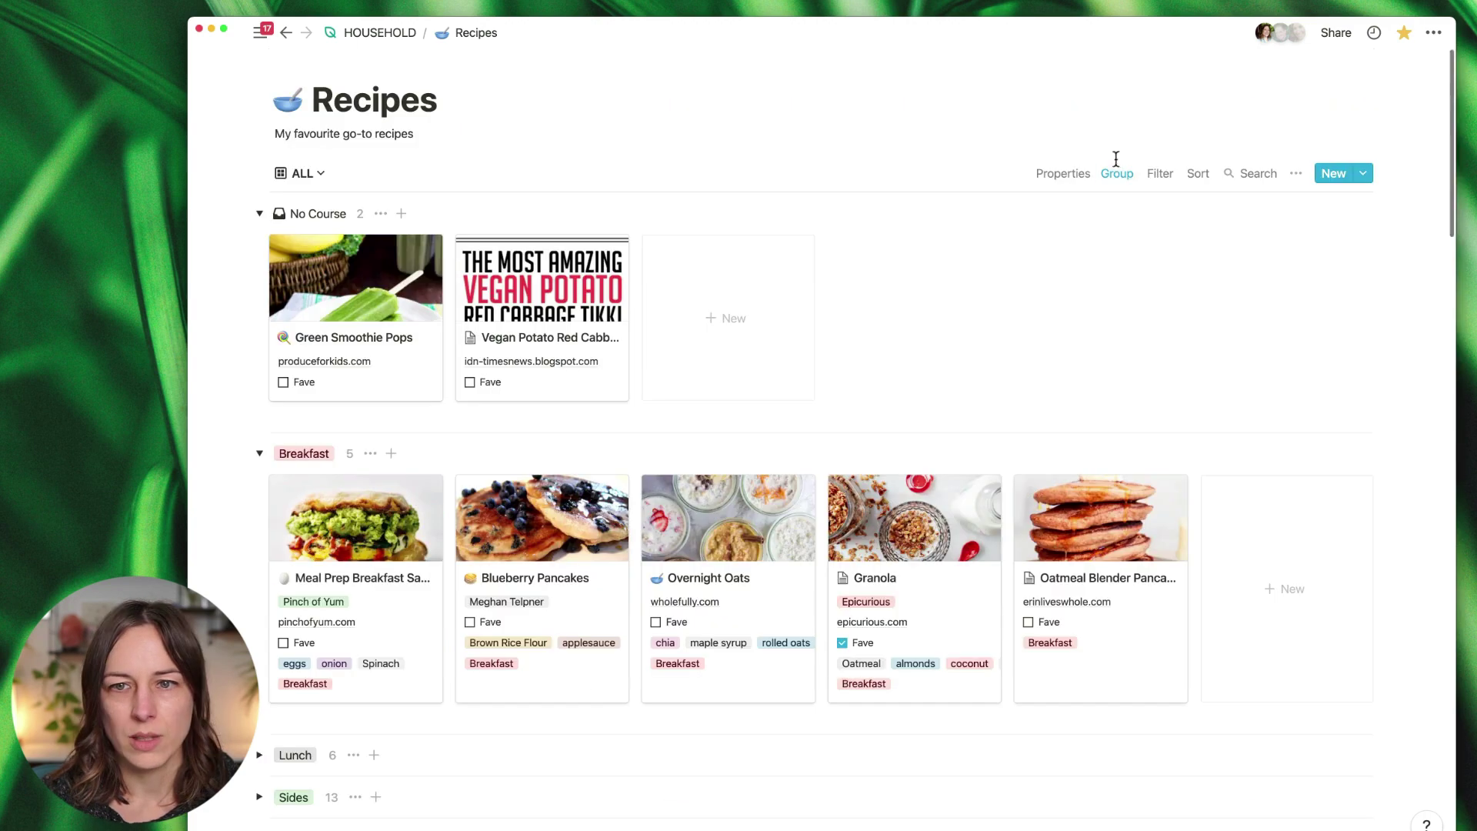
Step: Turn off the Course property so it no longer shows on the gallery cards
{"action": "left_click", "coordinate": [1063, 174]}
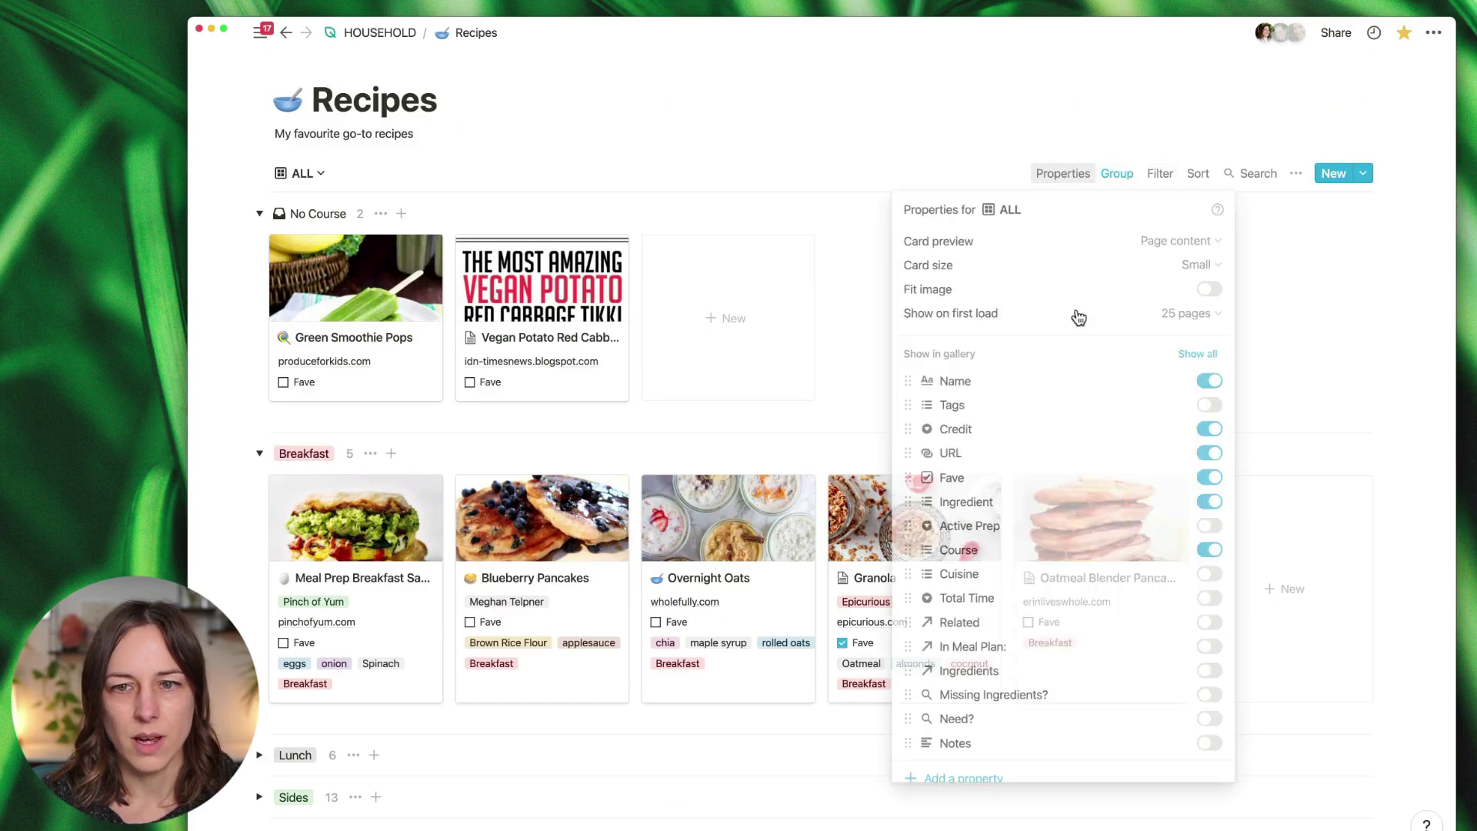
{"action": "left_click", "coordinate": [1208, 547]}
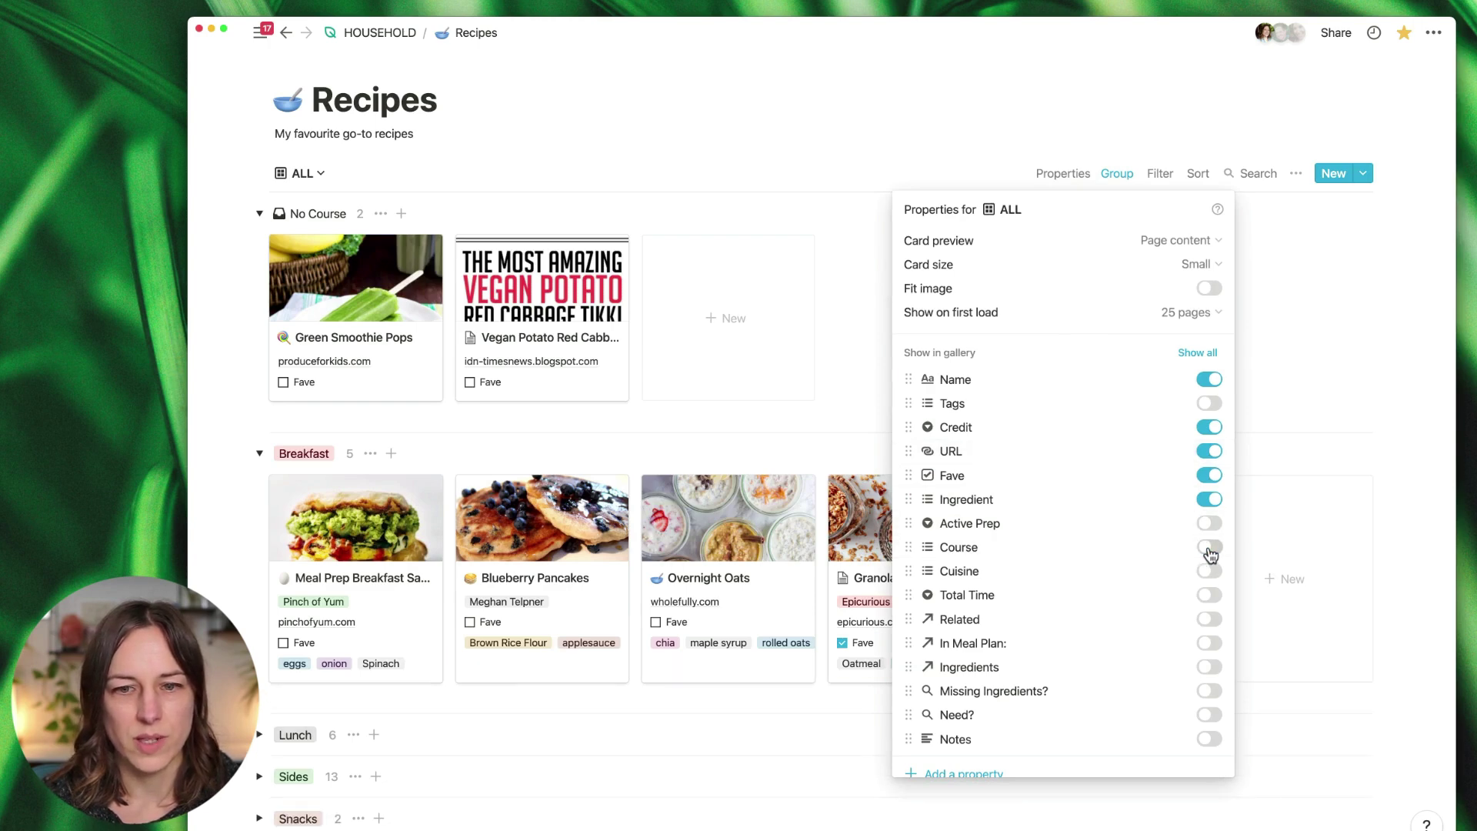
{"action": "left_click", "coordinate": [1365, 433]}
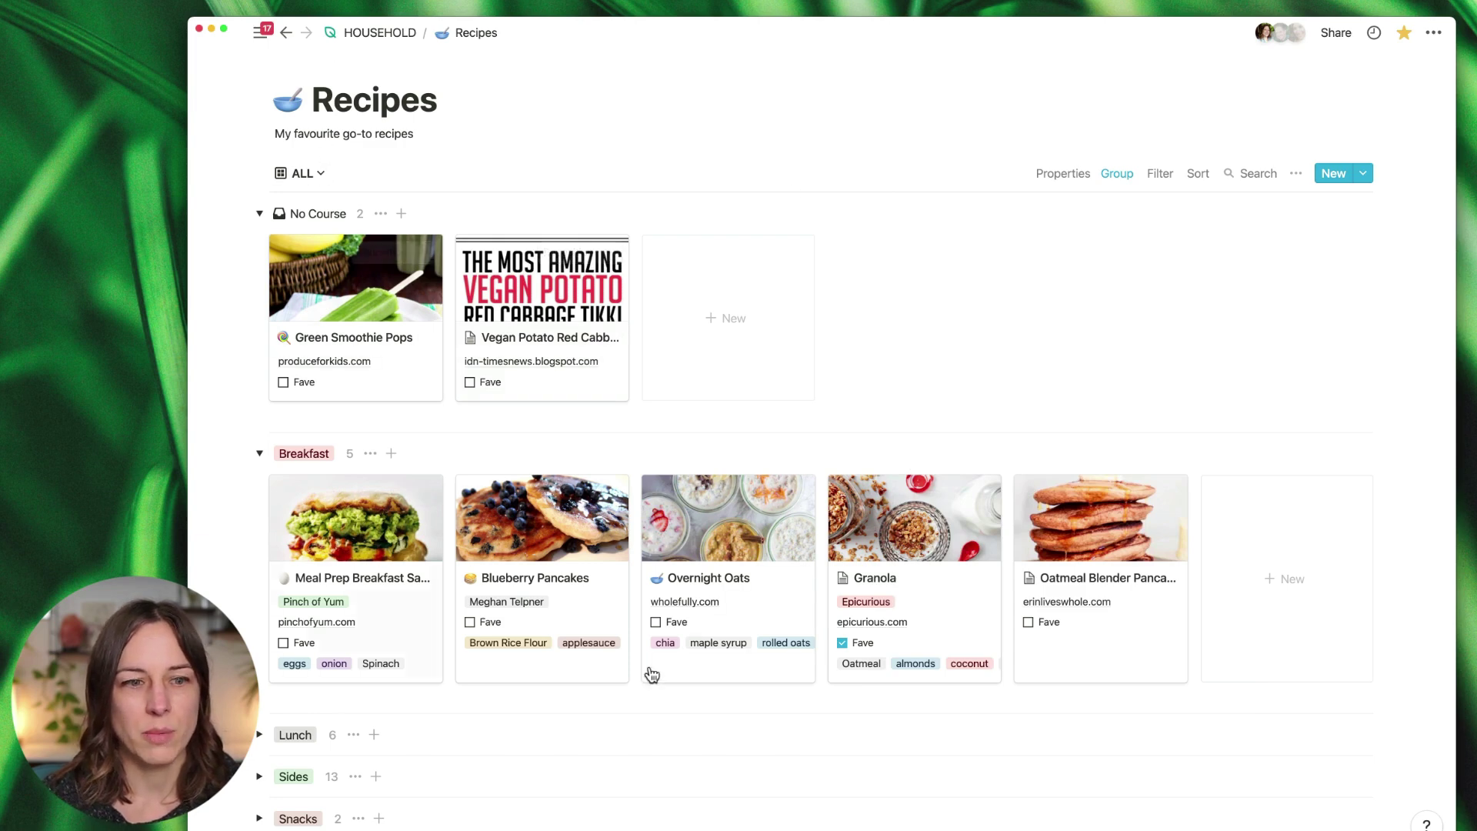
{"action": "left_click", "coordinate": [1298, 174]}
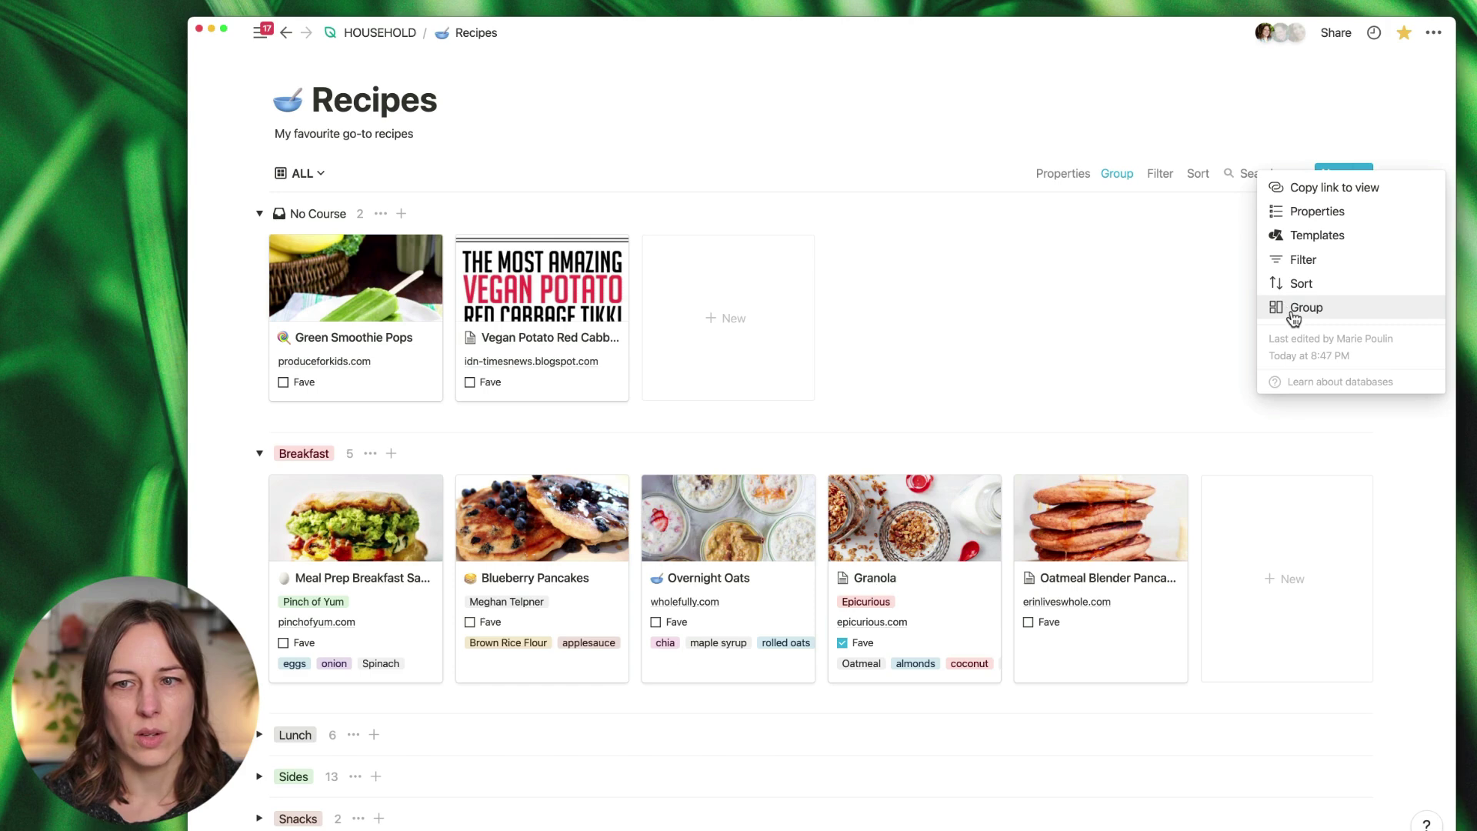
{"action": "left_click", "coordinate": [1215, 329]}
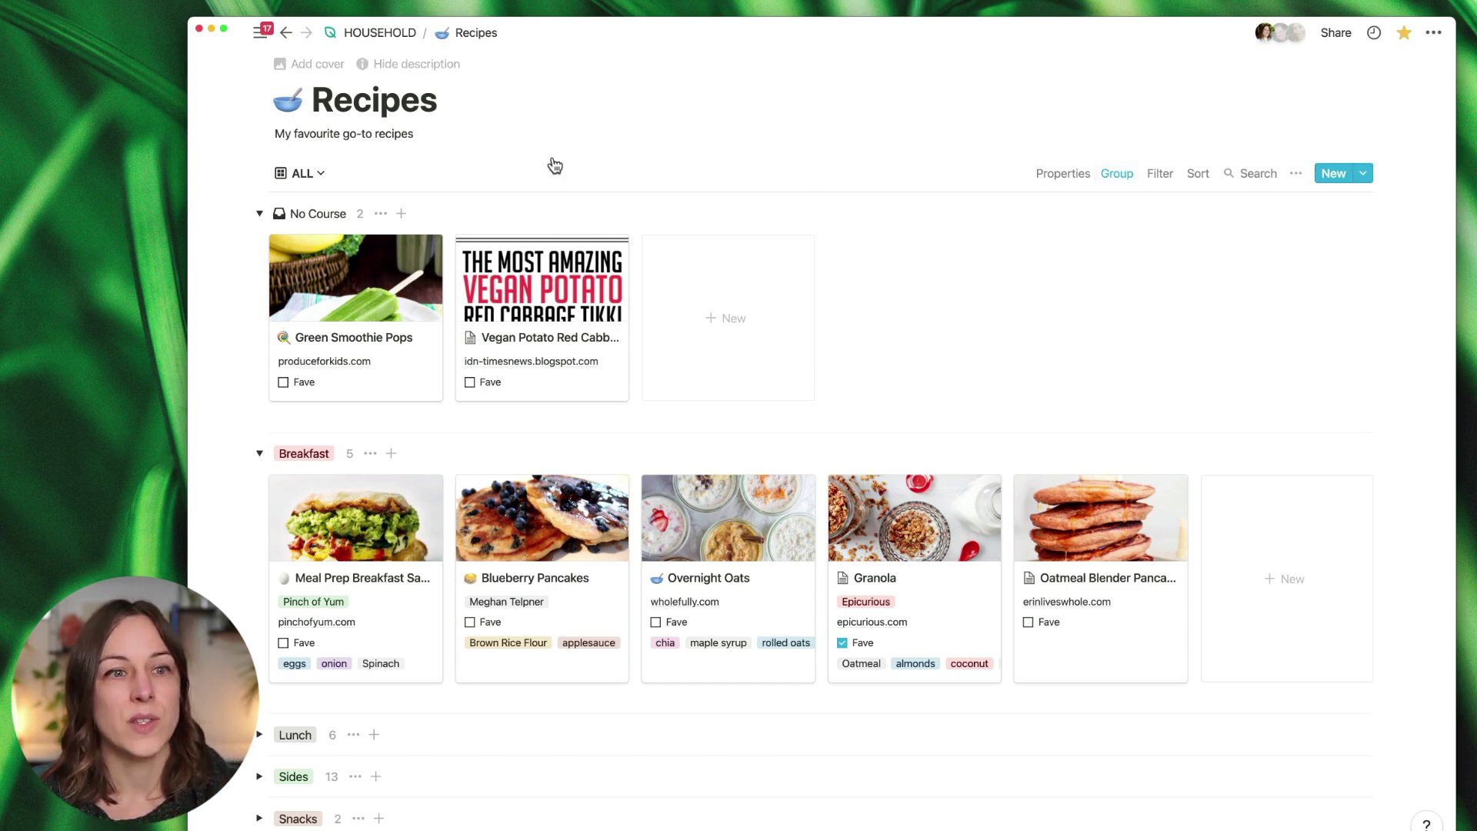
Step: Switch the gallery grouping from Course to Total Time and collapse No Total Time
{"action": "left_click", "coordinate": [1125, 172]}
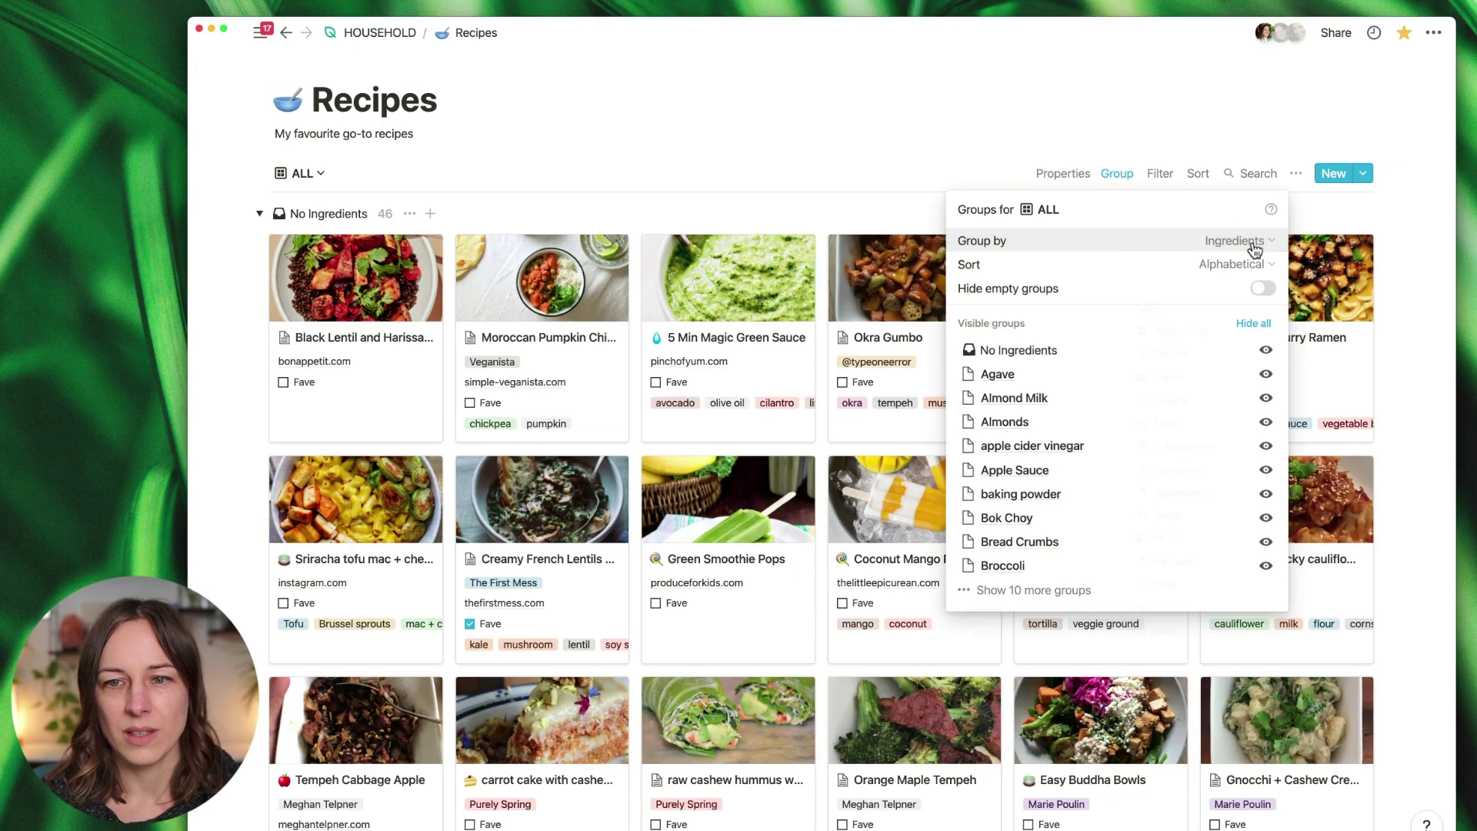
{"action": "left_click", "coordinate": [1240, 241]}
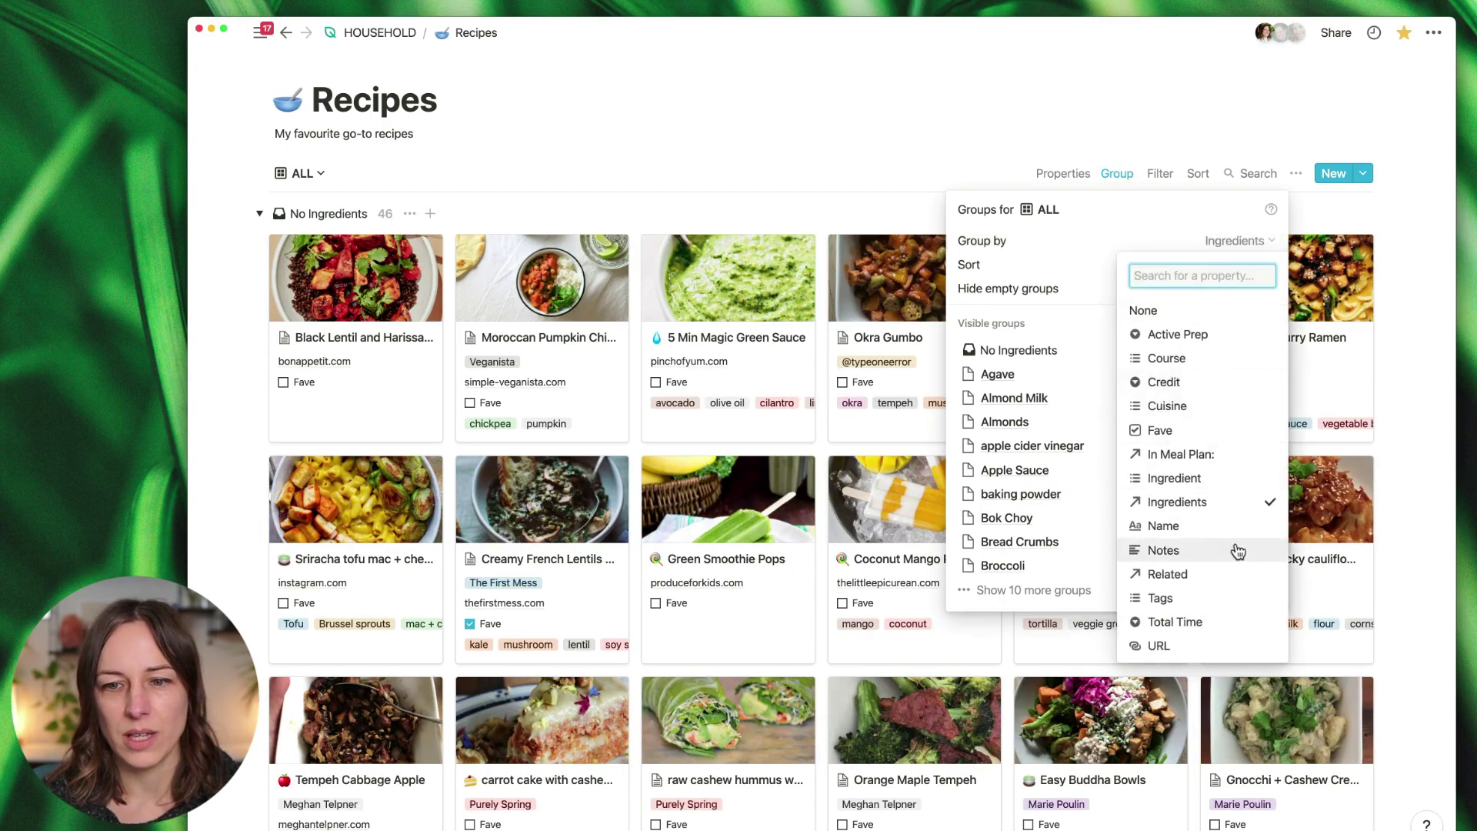
{"action": "left_click", "coordinate": [1266, 625]}
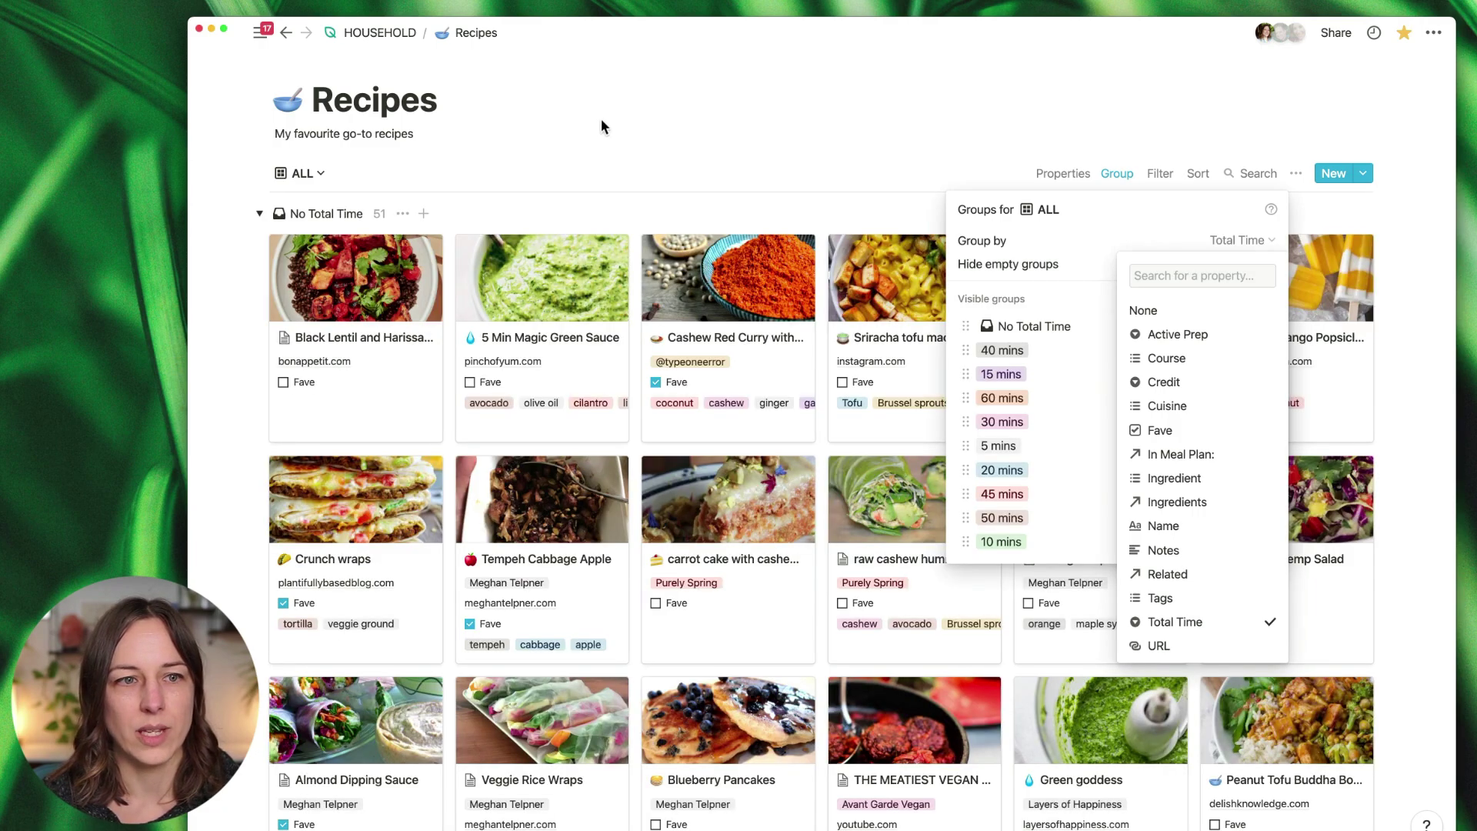
{"action": "left_click", "coordinate": [260, 216]}
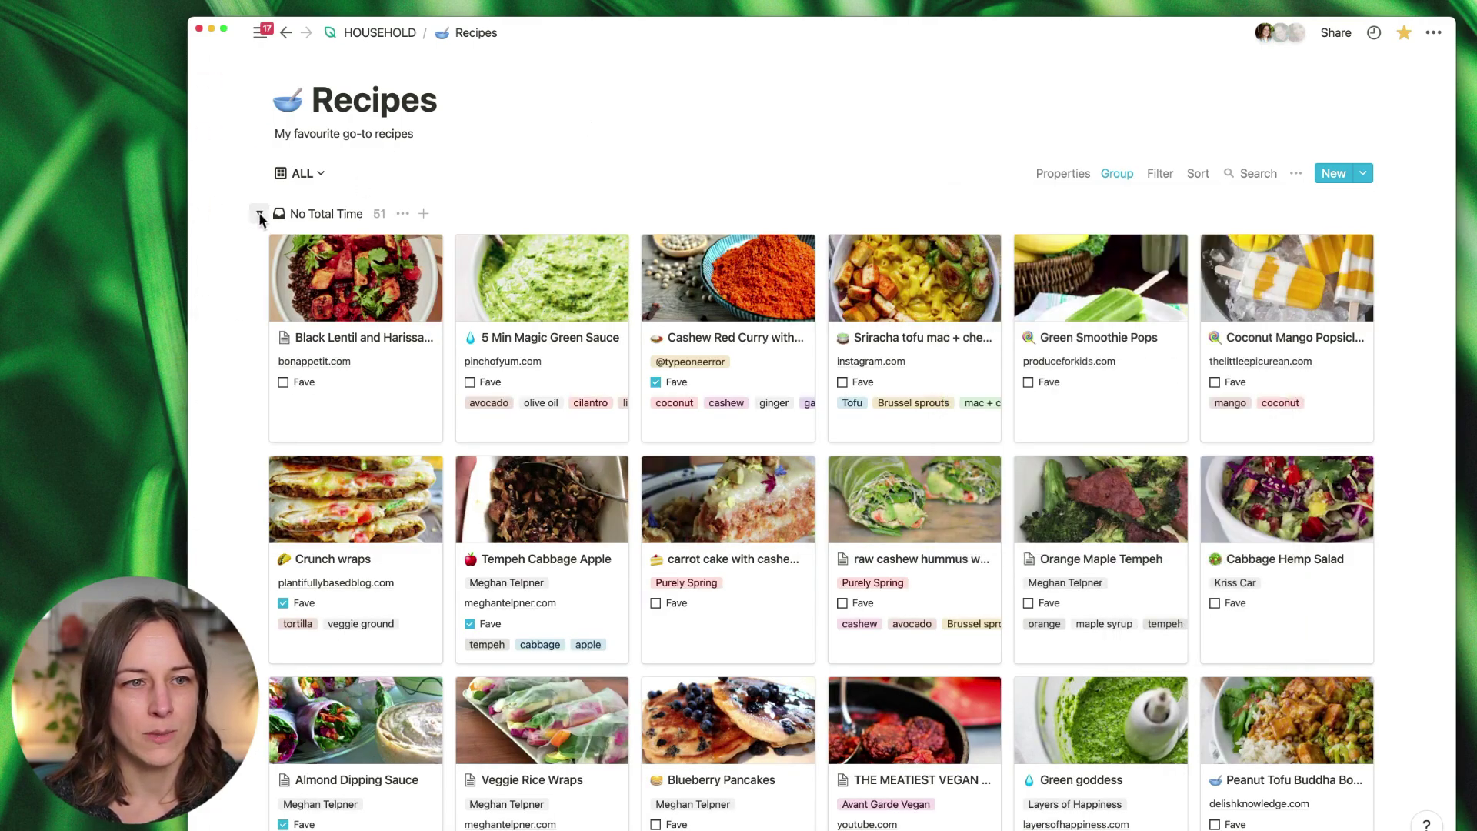
{"action": "left_click", "coordinate": [260, 216]}
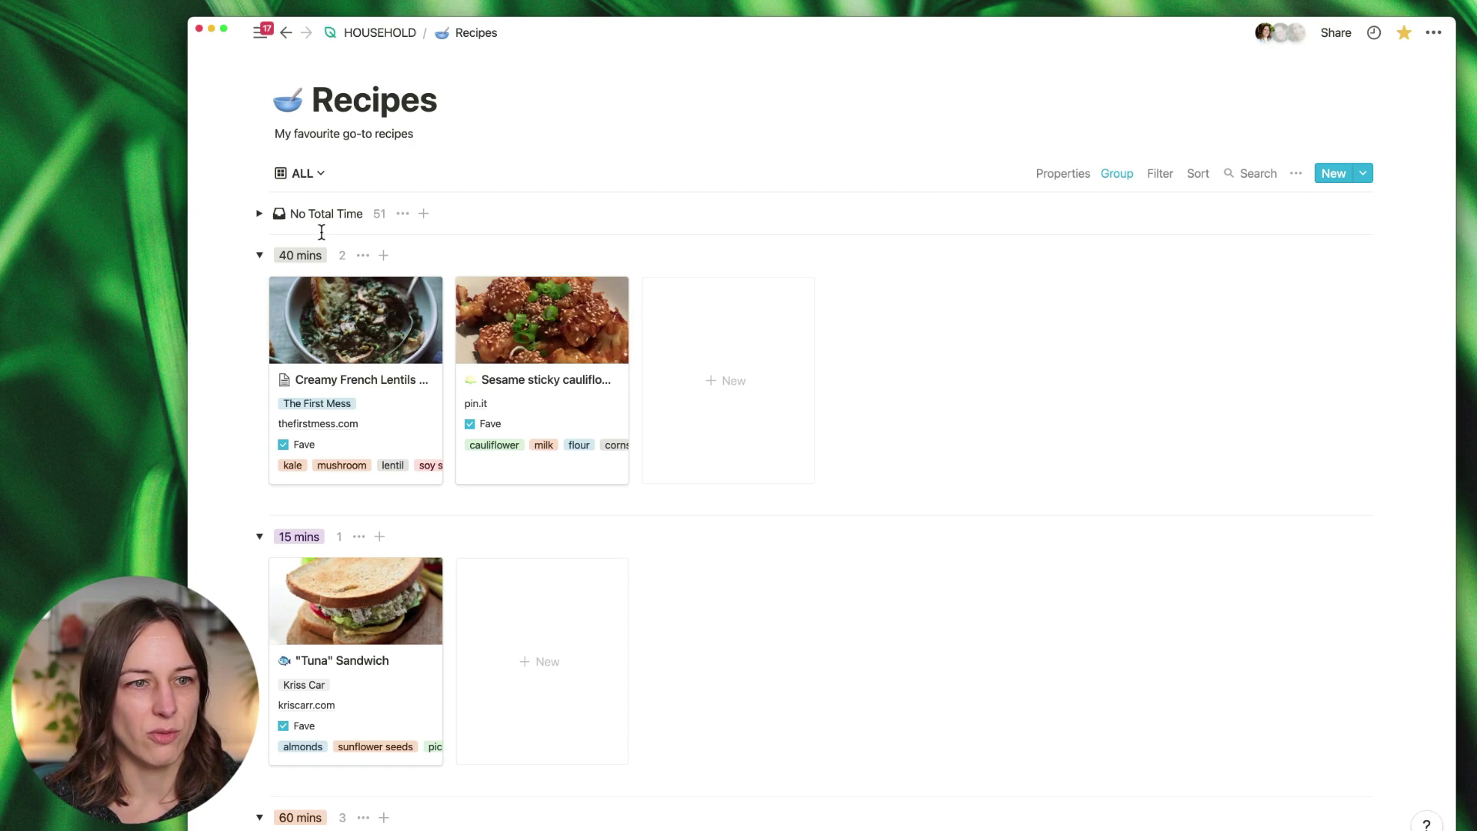
{"action": "left_click", "coordinate": [1115, 174]}
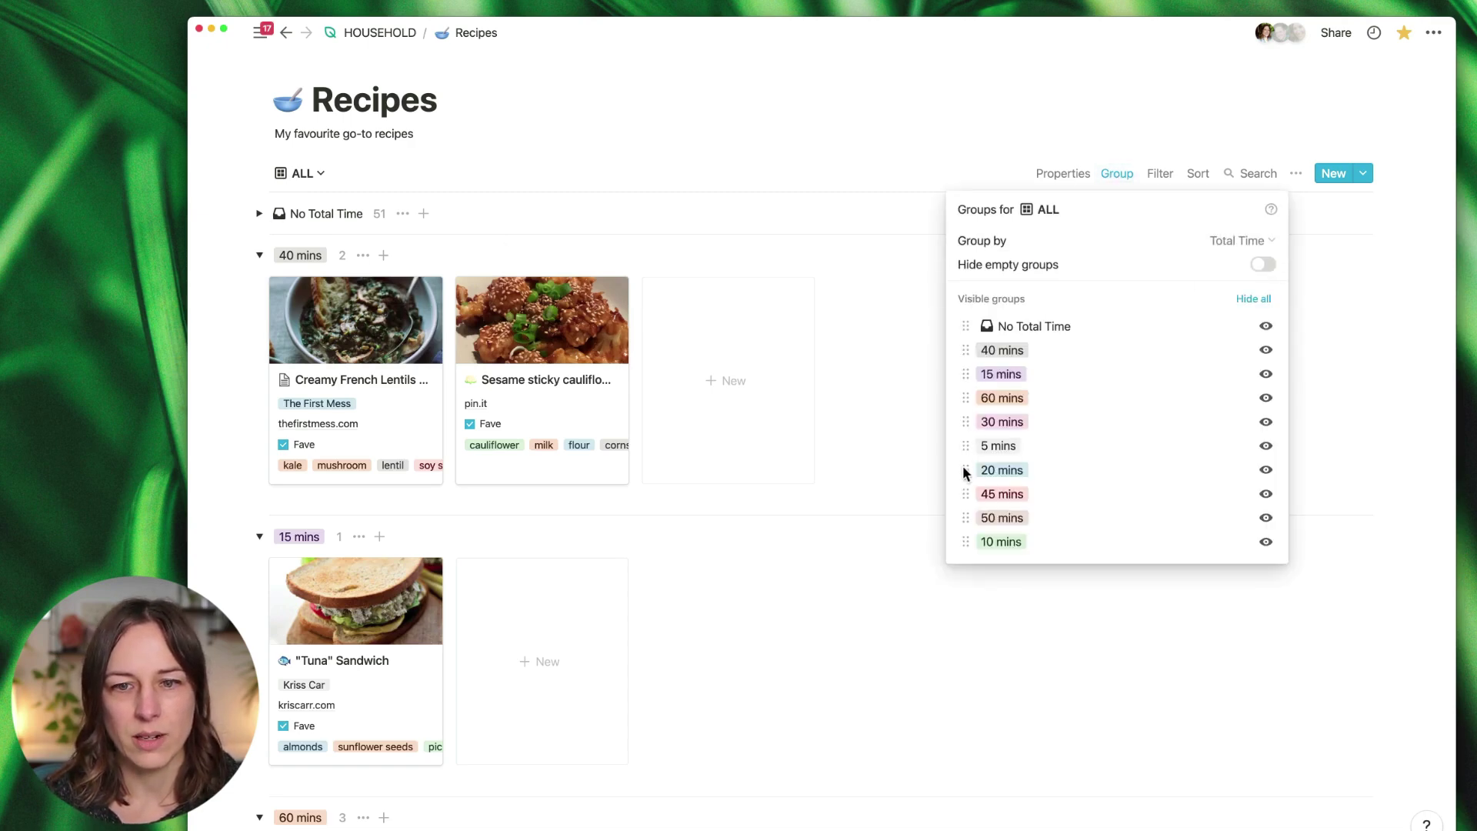
Step: Arrange the Total Time groups in ascending order: 5, 10, 15, 20, 30, 40, 45, 50, 60 mins
{"action": "left_click_drag", "start_coordinate": [966, 446], "coordinate": [966, 326]}
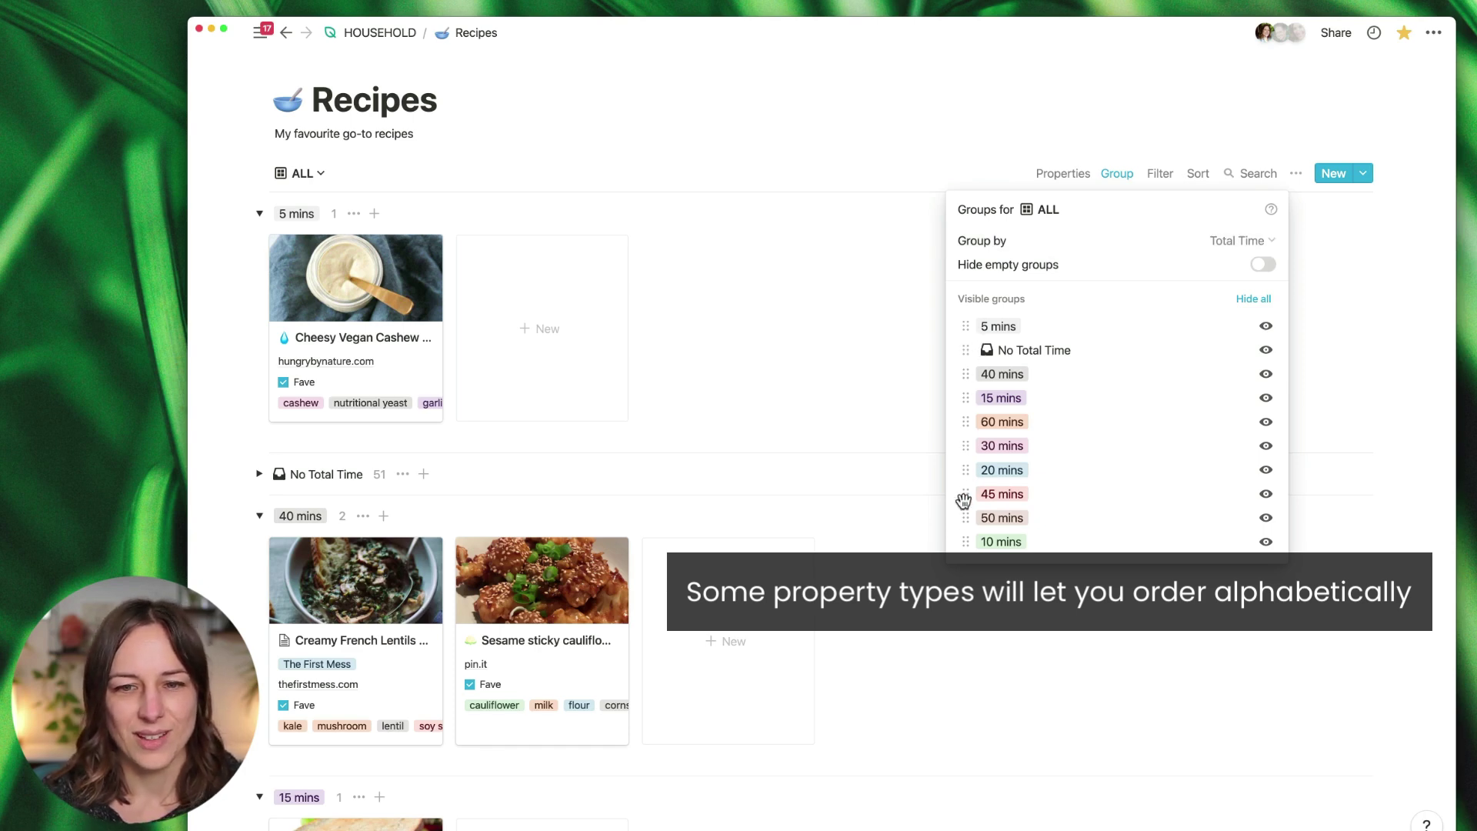
{"action": "left_click_drag", "start_coordinate": [965, 545], "coordinate": [966, 352]}
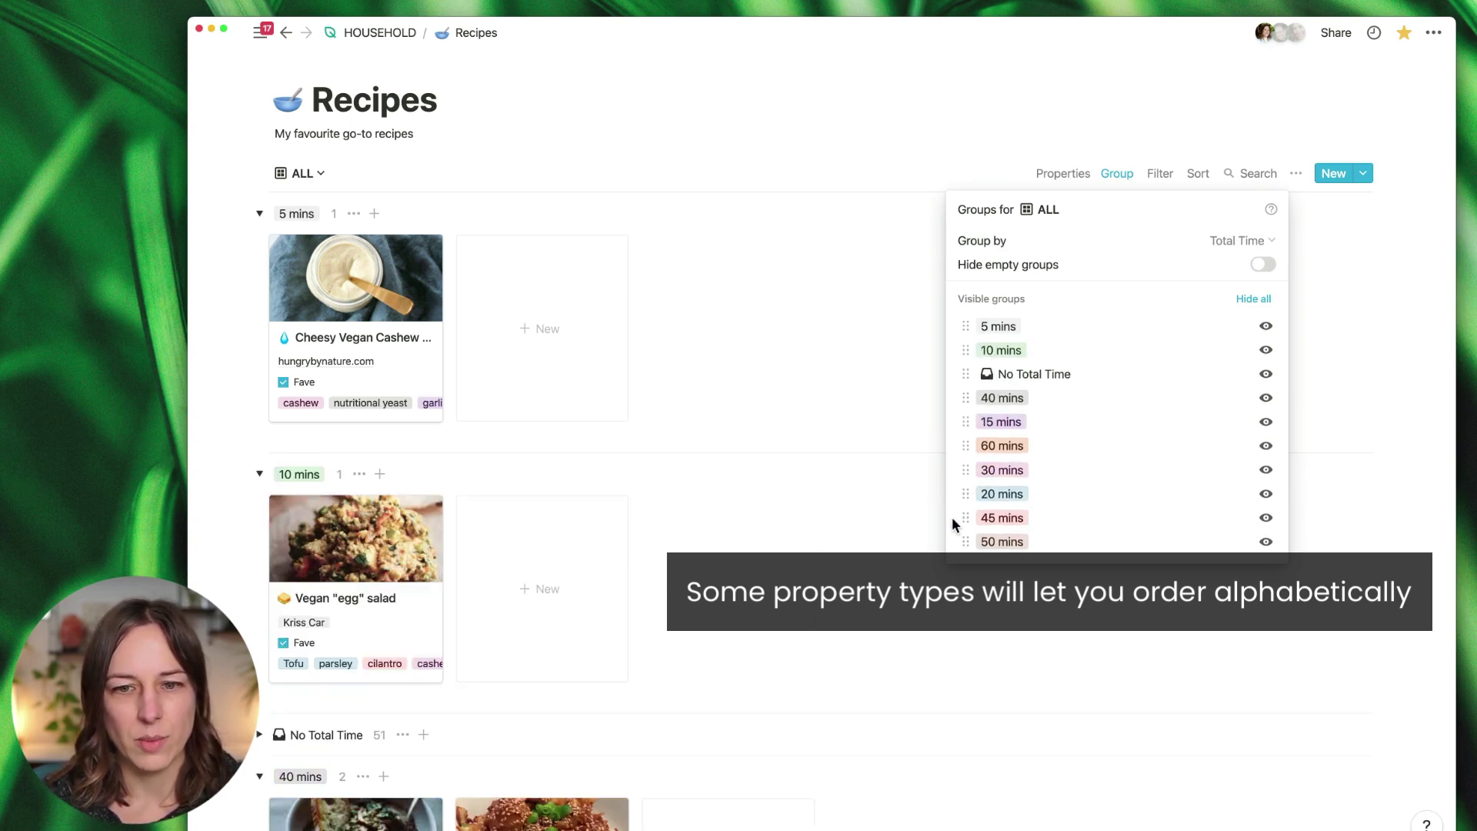
{"action": "left_click_drag", "start_coordinate": [966, 422], "coordinate": [966, 377]}
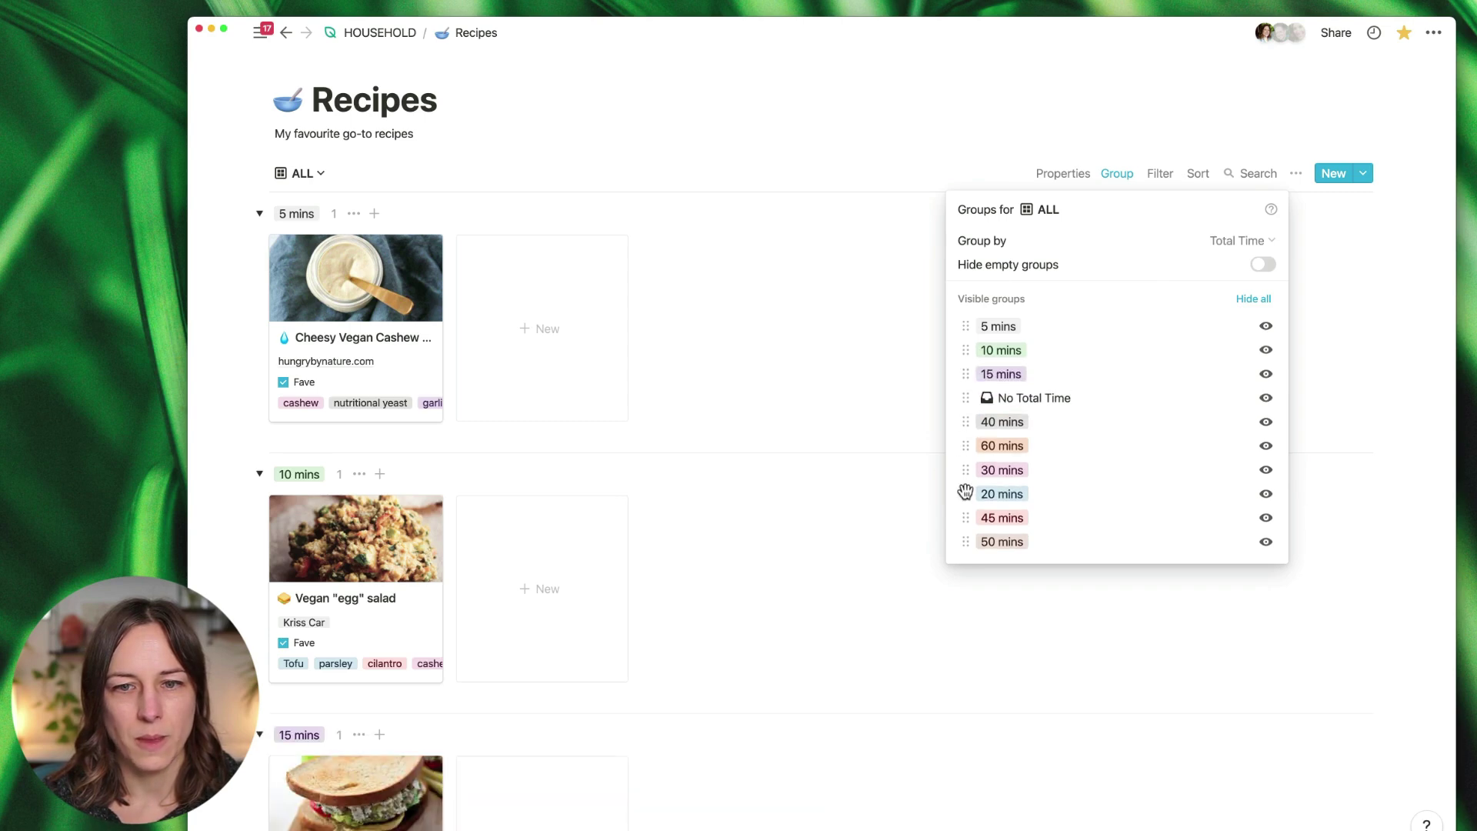
{"action": "left_click_drag", "start_coordinate": [965, 493], "coordinate": [966, 399]}
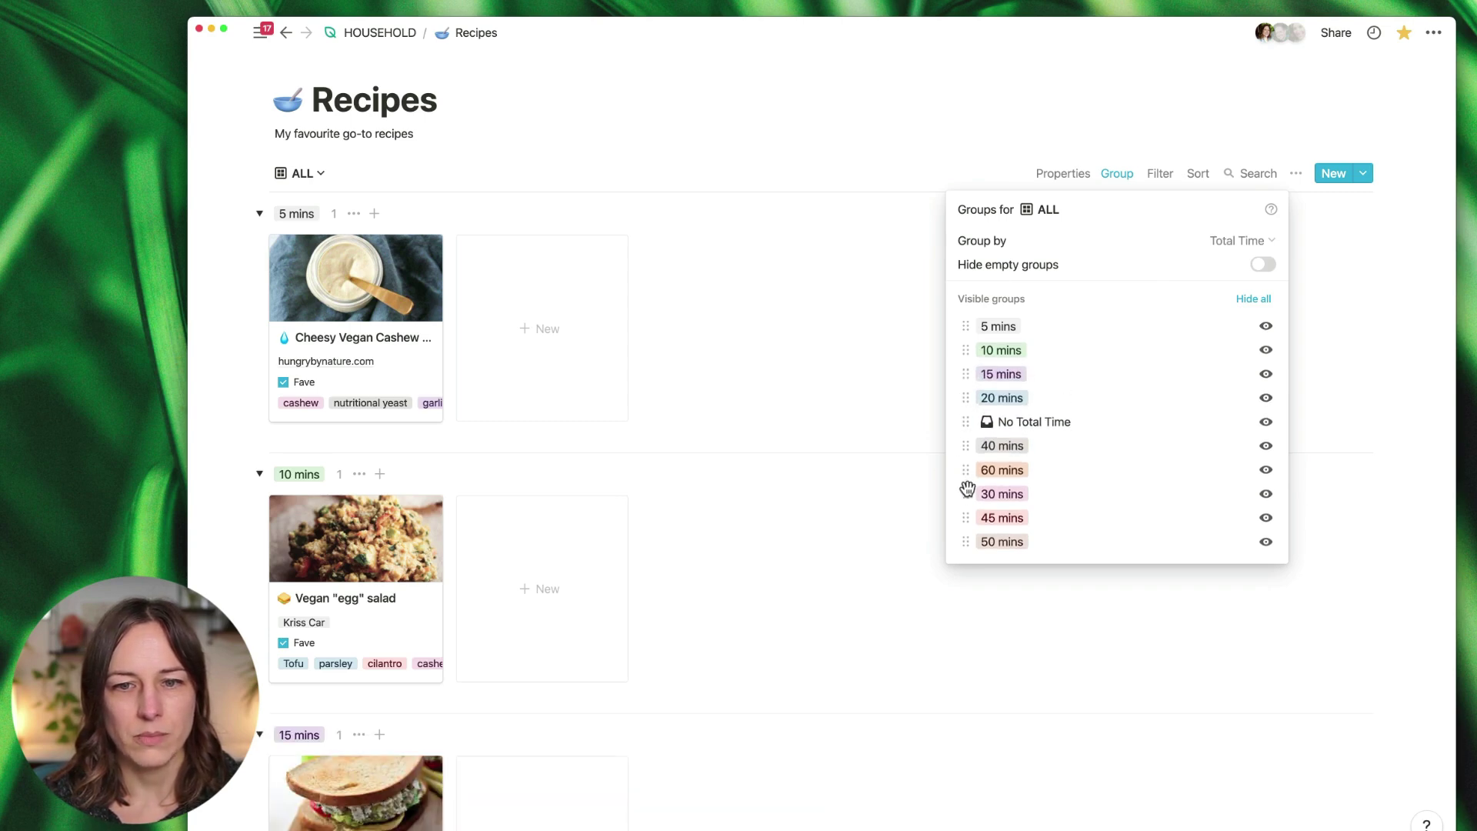
{"action": "left_click_drag", "start_coordinate": [966, 489], "coordinate": [966, 420]}
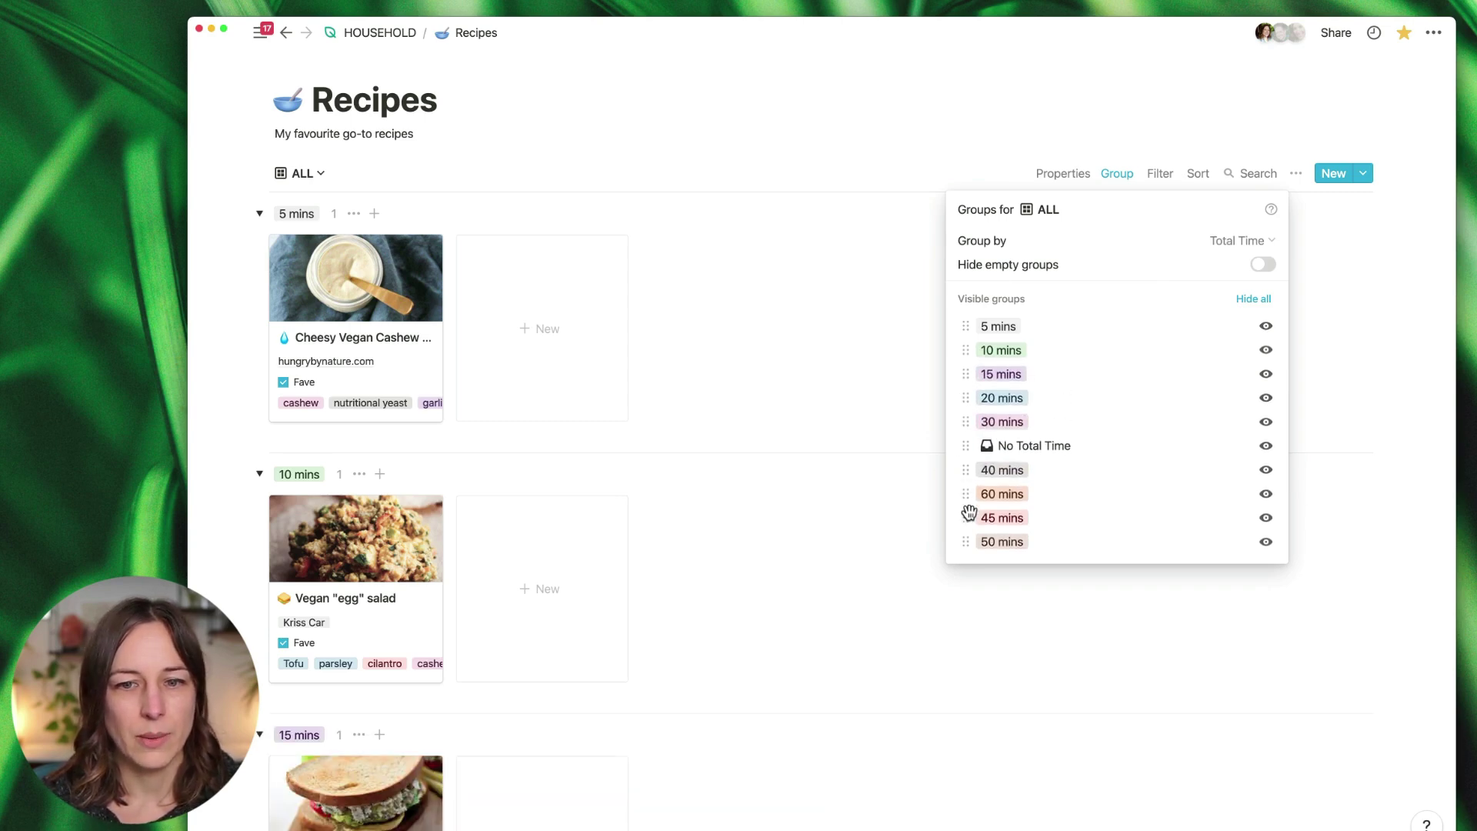
{"action": "left_click_drag", "start_coordinate": [962, 472], "coordinate": [966, 445]}
{"action": "mouse_move", "coordinate": [968, 514]}
{"action": "left_mouse_down"}
{"action": "mouse_move", "coordinate": [968, 475]}
{"action": "mouse_move", "coordinate": [965, 497]}
{"action": "left_mouse_up"}
{"action": "left_click_drag", "start_coordinate": [964, 541], "coordinate": [969, 516]}
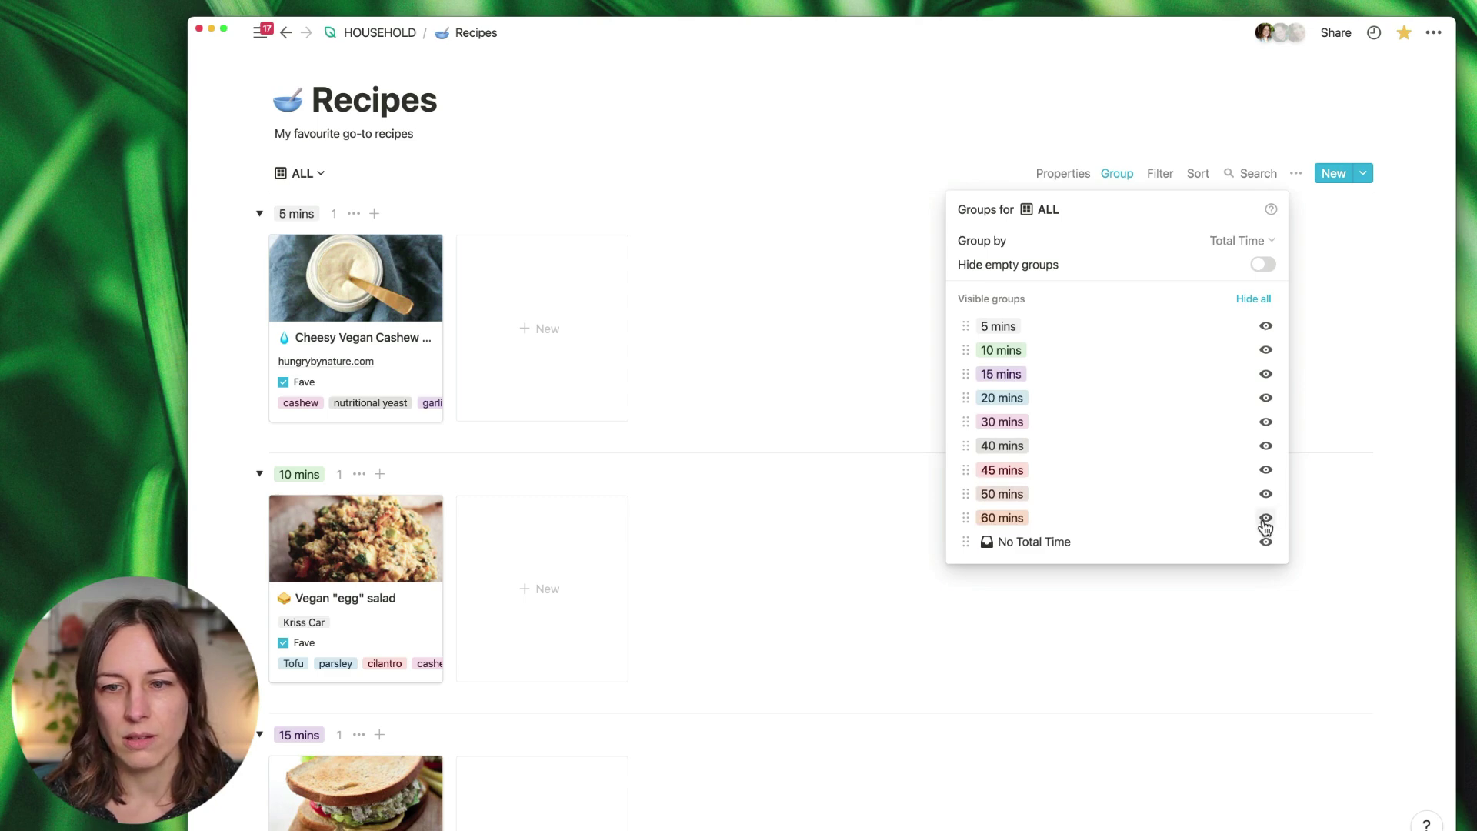
Step: Hide the 40, 45, 50, 60 mins and No Total Time groups
{"action": "left_click", "coordinate": [1265, 519]}
{"action": "left_click", "coordinate": [1265, 495]}
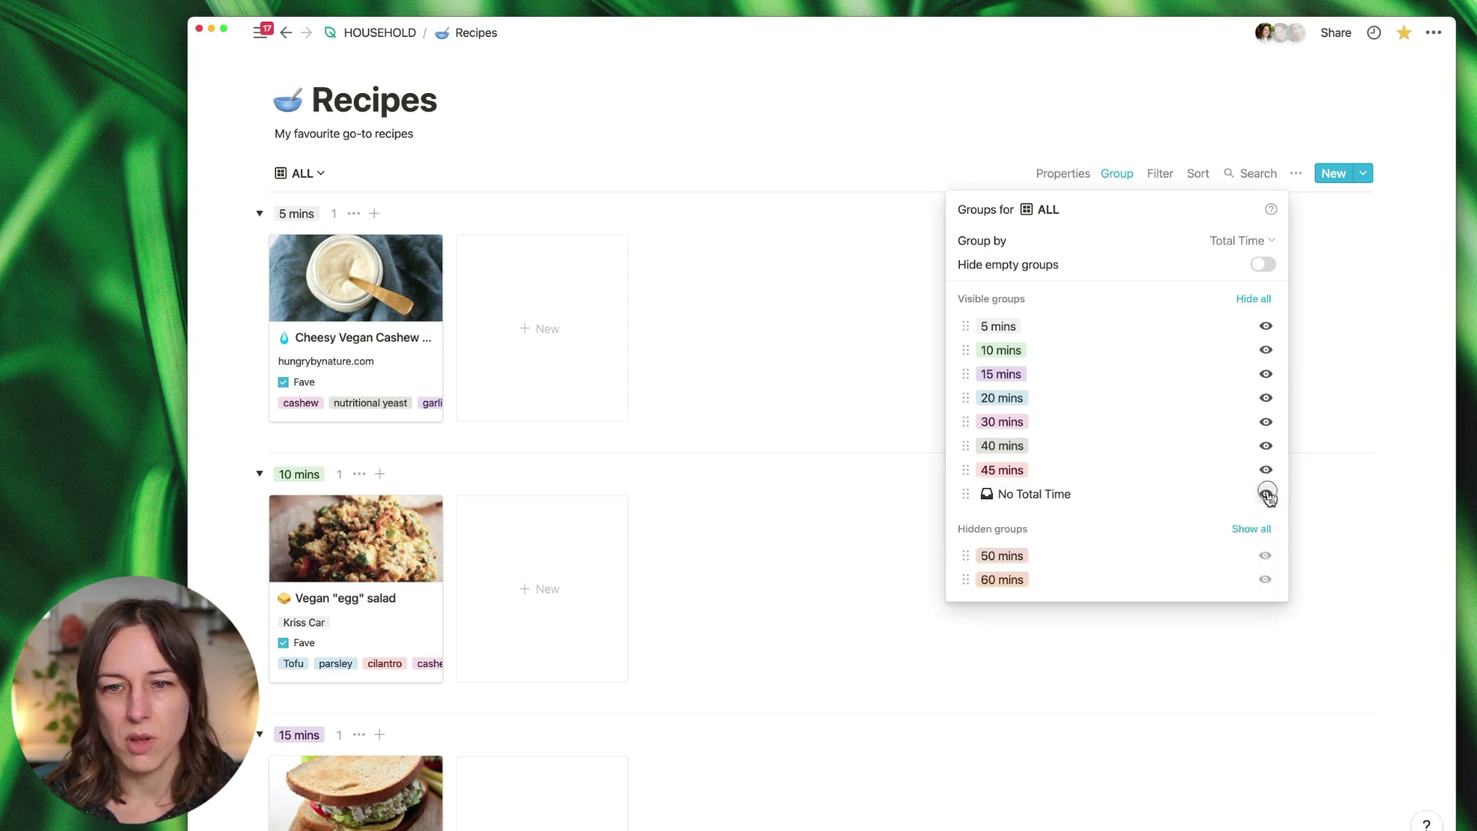
{"action": "left_click", "coordinate": [1265, 494]}
{"action": "left_click", "coordinate": [1265, 470]}
{"action": "left_click", "coordinate": [1265, 446]}
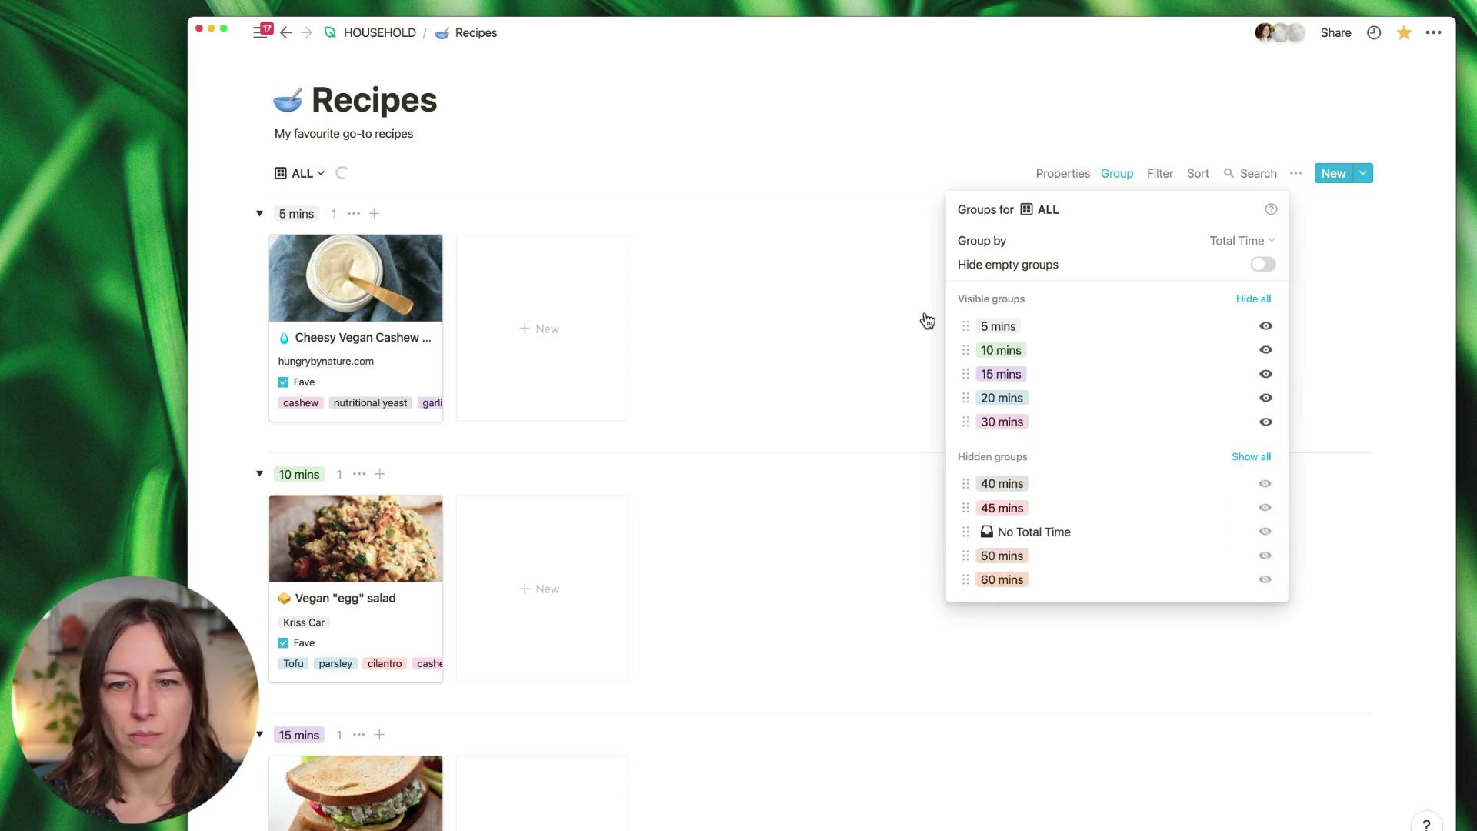
{"action": "left_click", "coordinate": [739, 284]}
Step: Collapse the 5, 10, 15 and 20 mins groups
{"action": "scroll", "coordinate": [751, 277], "scroll_direction": "down", "scroll_amount": 15}
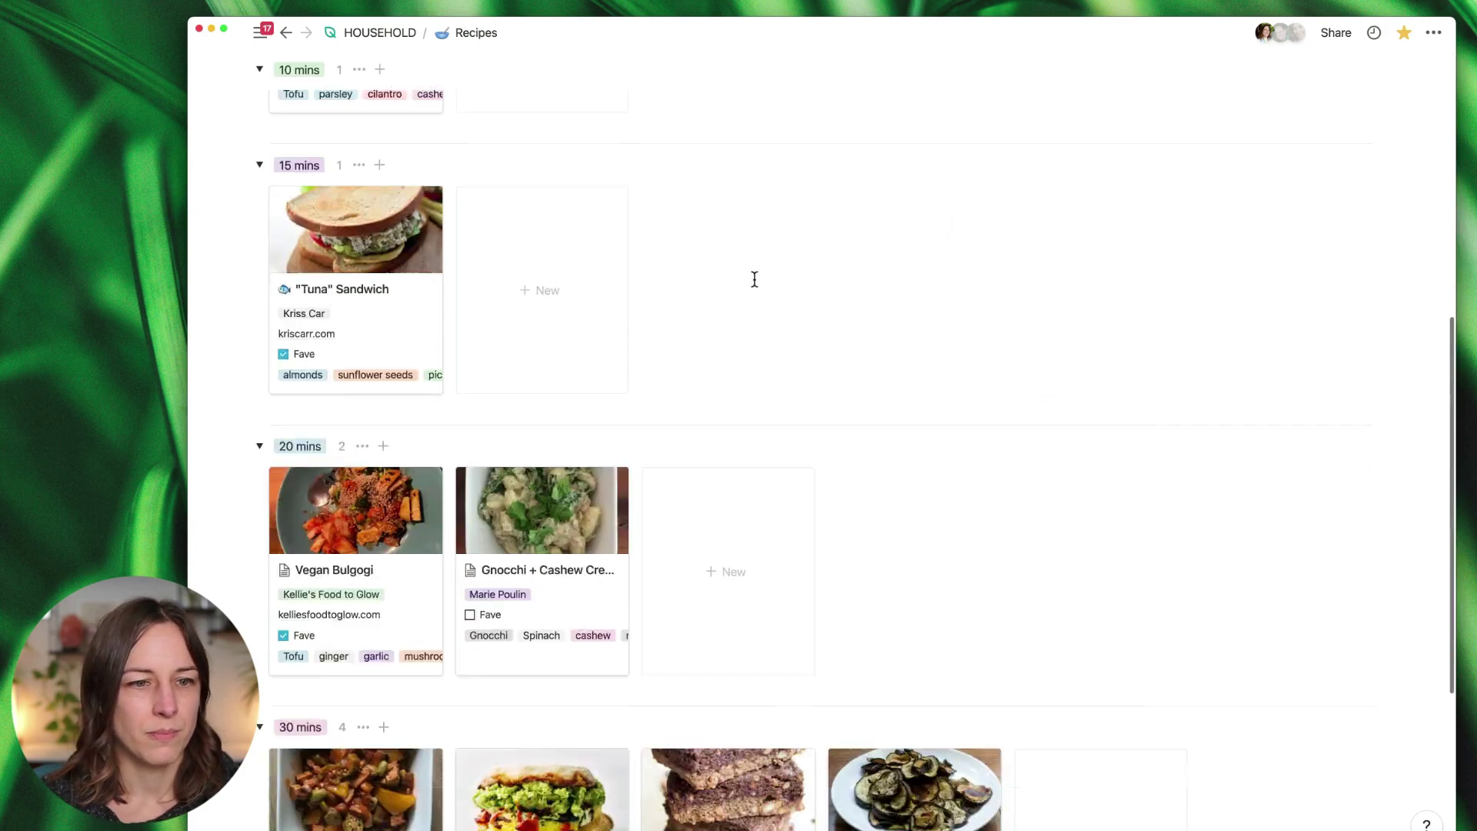
{"action": "scroll", "coordinate": [774, 303], "scroll_direction": "up", "scroll_amount": 15}
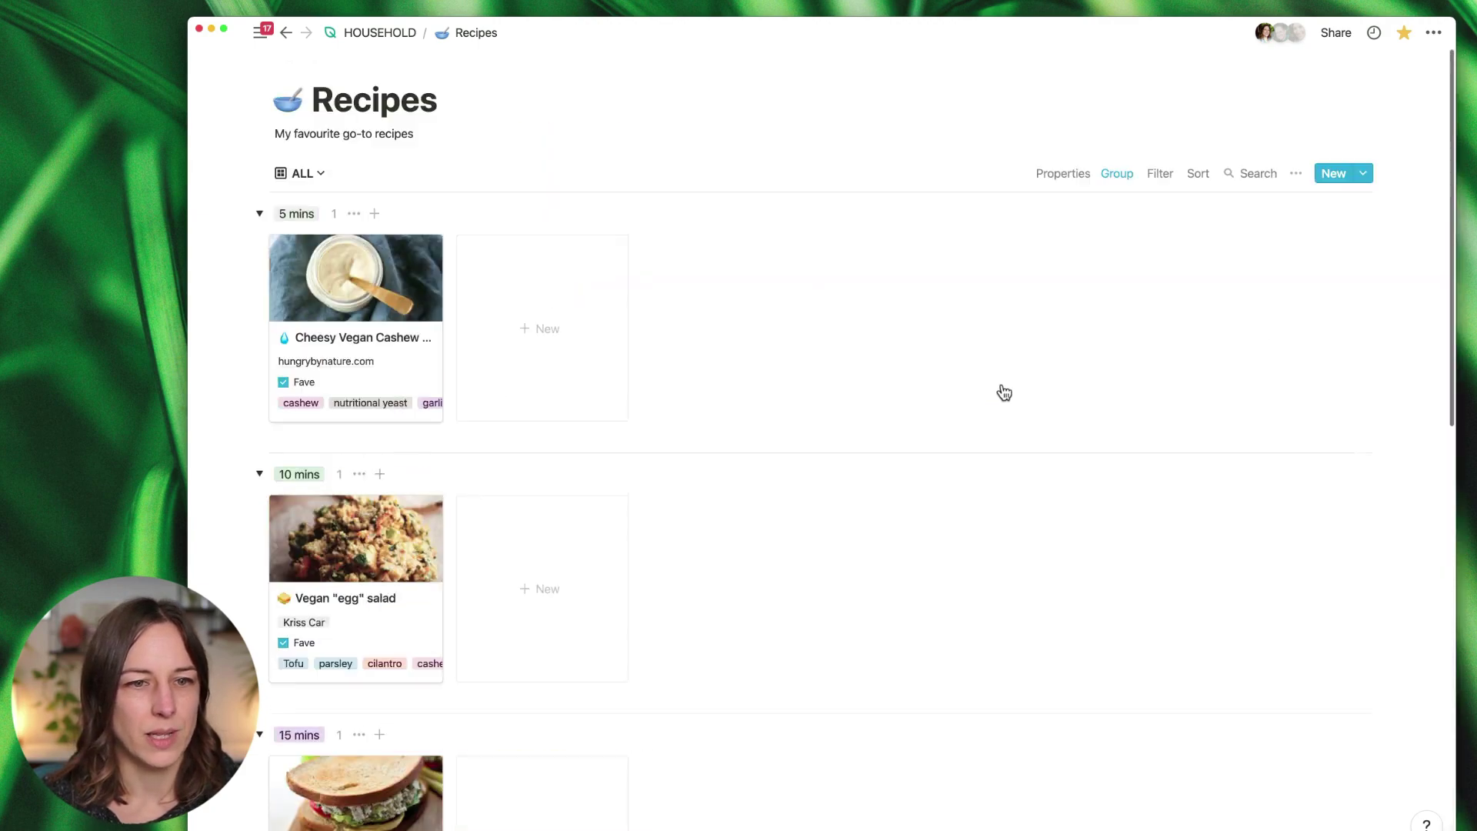
{"action": "left_click", "coordinate": [260, 213]}
{"action": "left_click", "coordinate": [259, 254]}
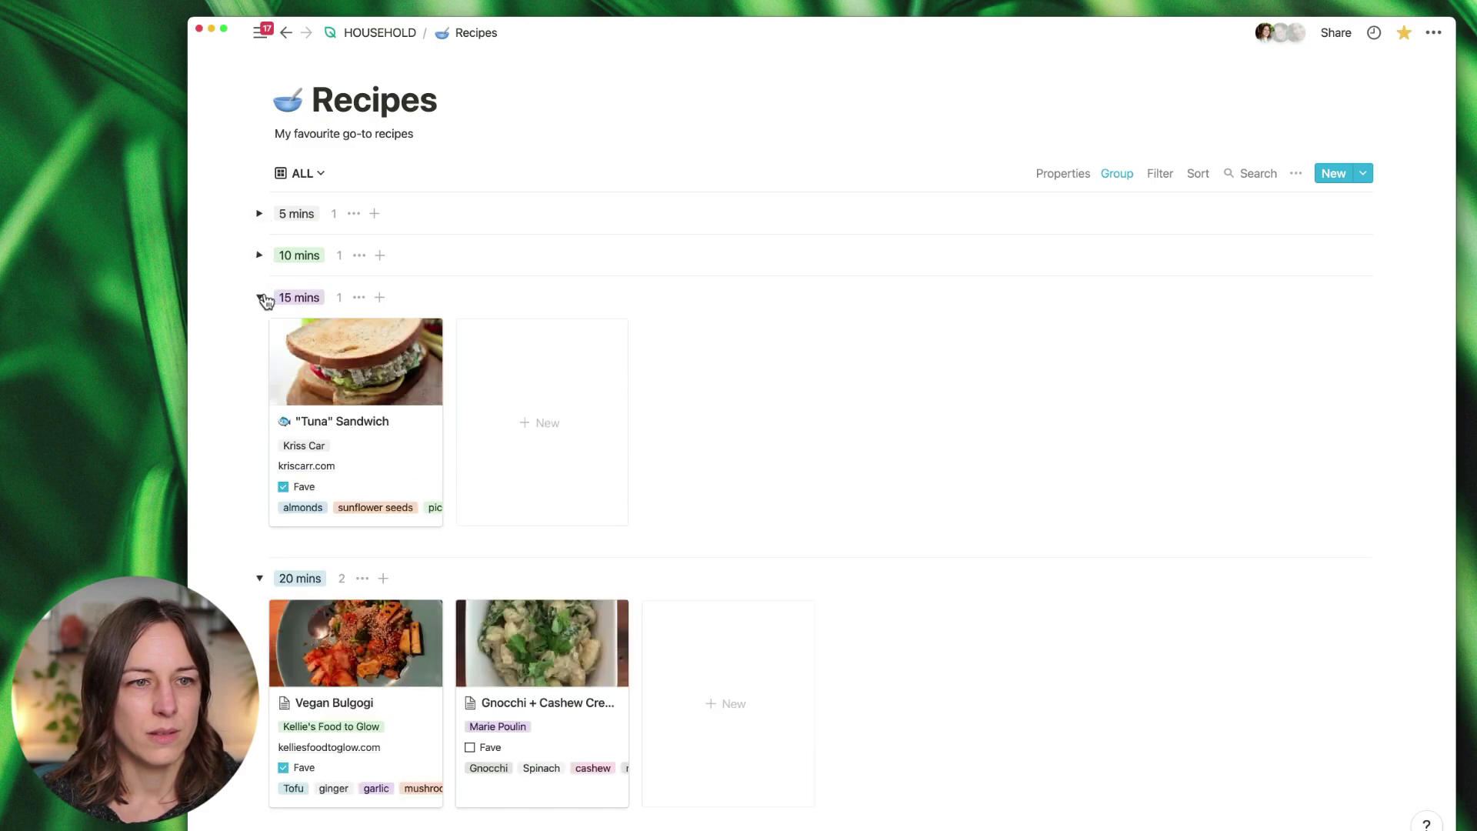
{"action": "left_click", "coordinate": [259, 297]}
{"action": "left_click", "coordinate": [259, 339]}
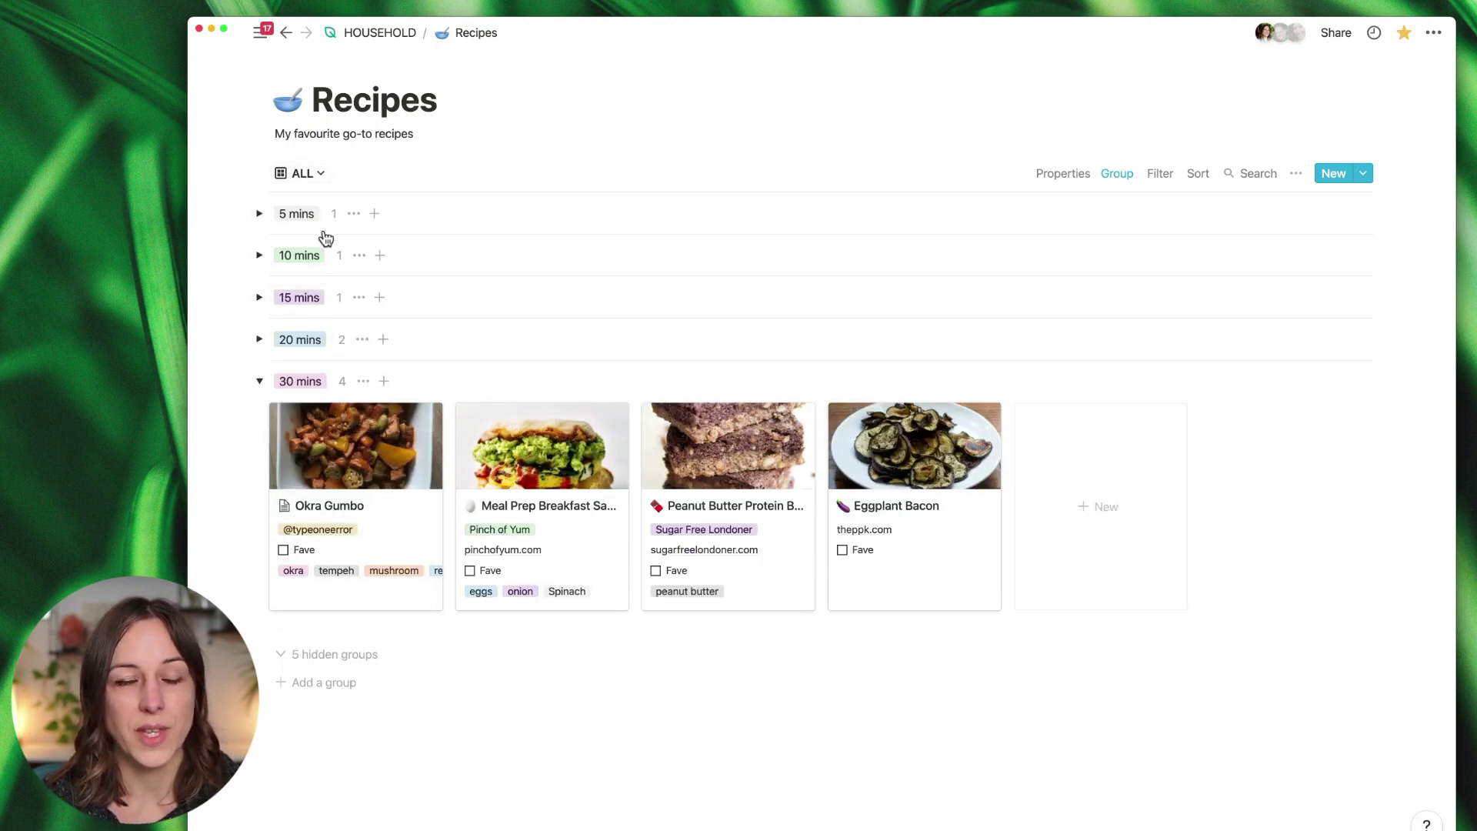
Step: Add a new Board view of Recipes named 'board'
{"action": "left_click", "coordinate": [315, 176]}
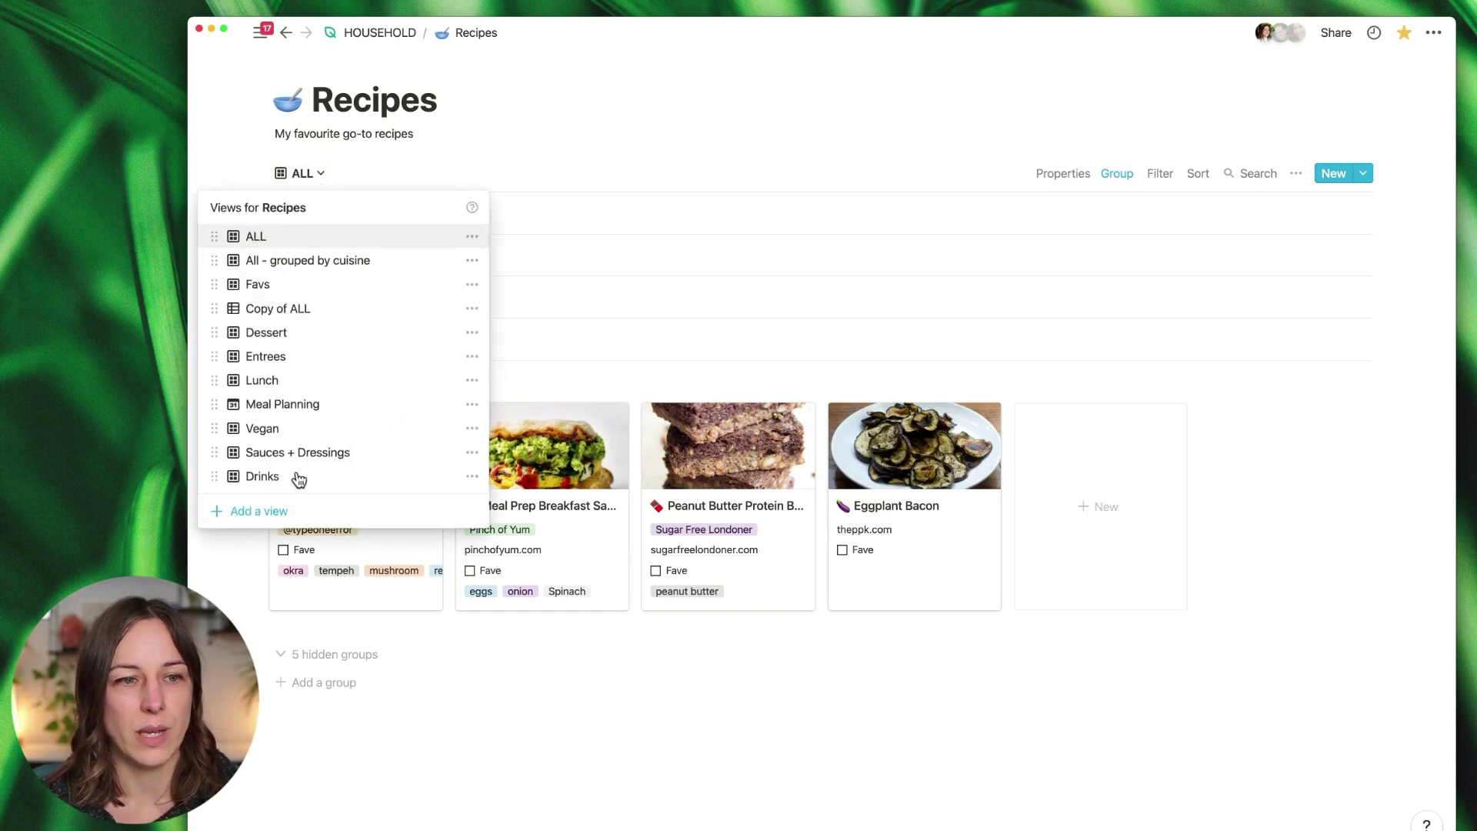
{"action": "left_click", "coordinate": [251, 512]}
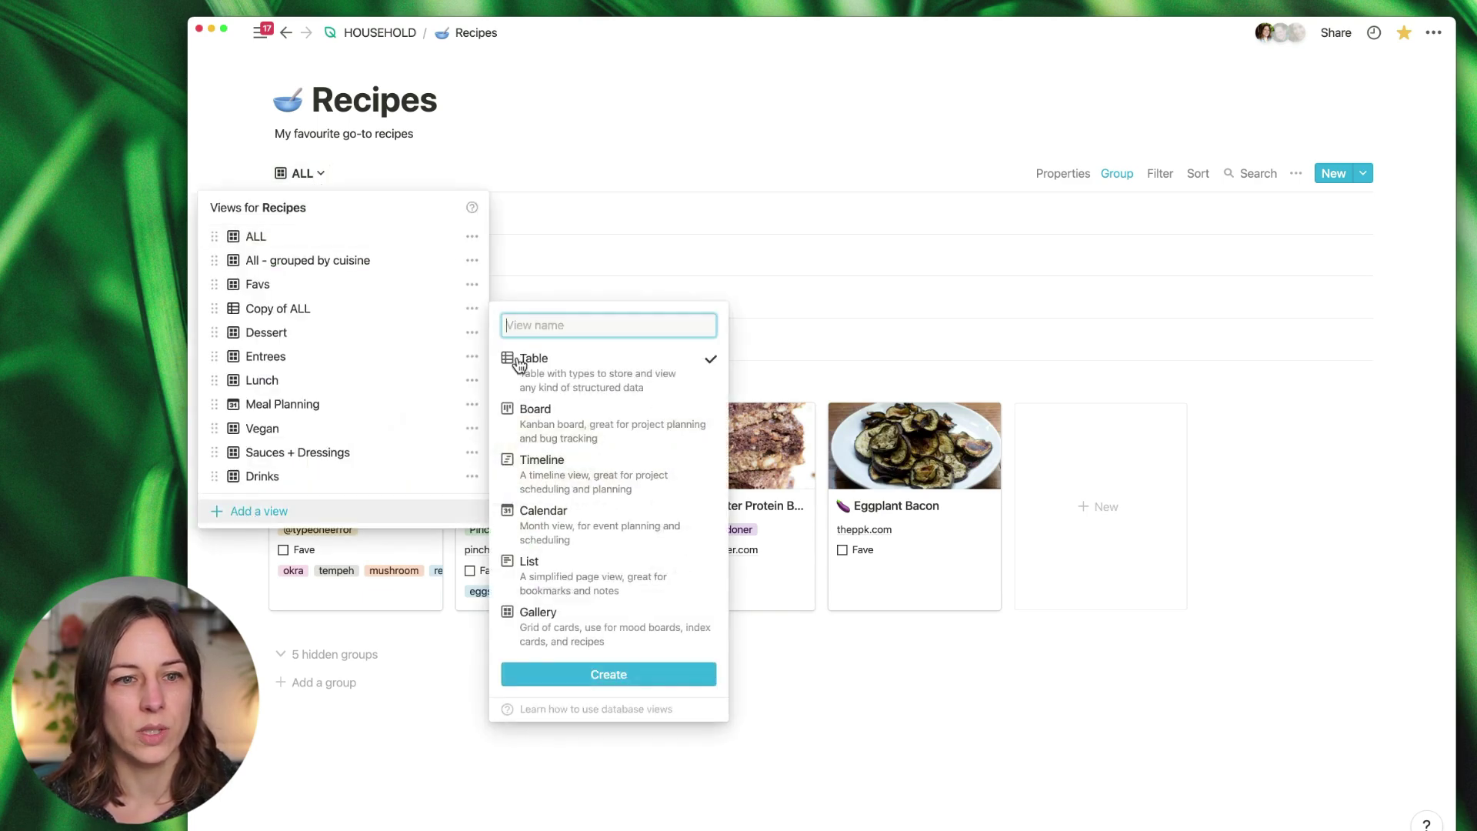
{"action": "left_click", "coordinate": [620, 431]}
{"action": "type", "text": "bo"}
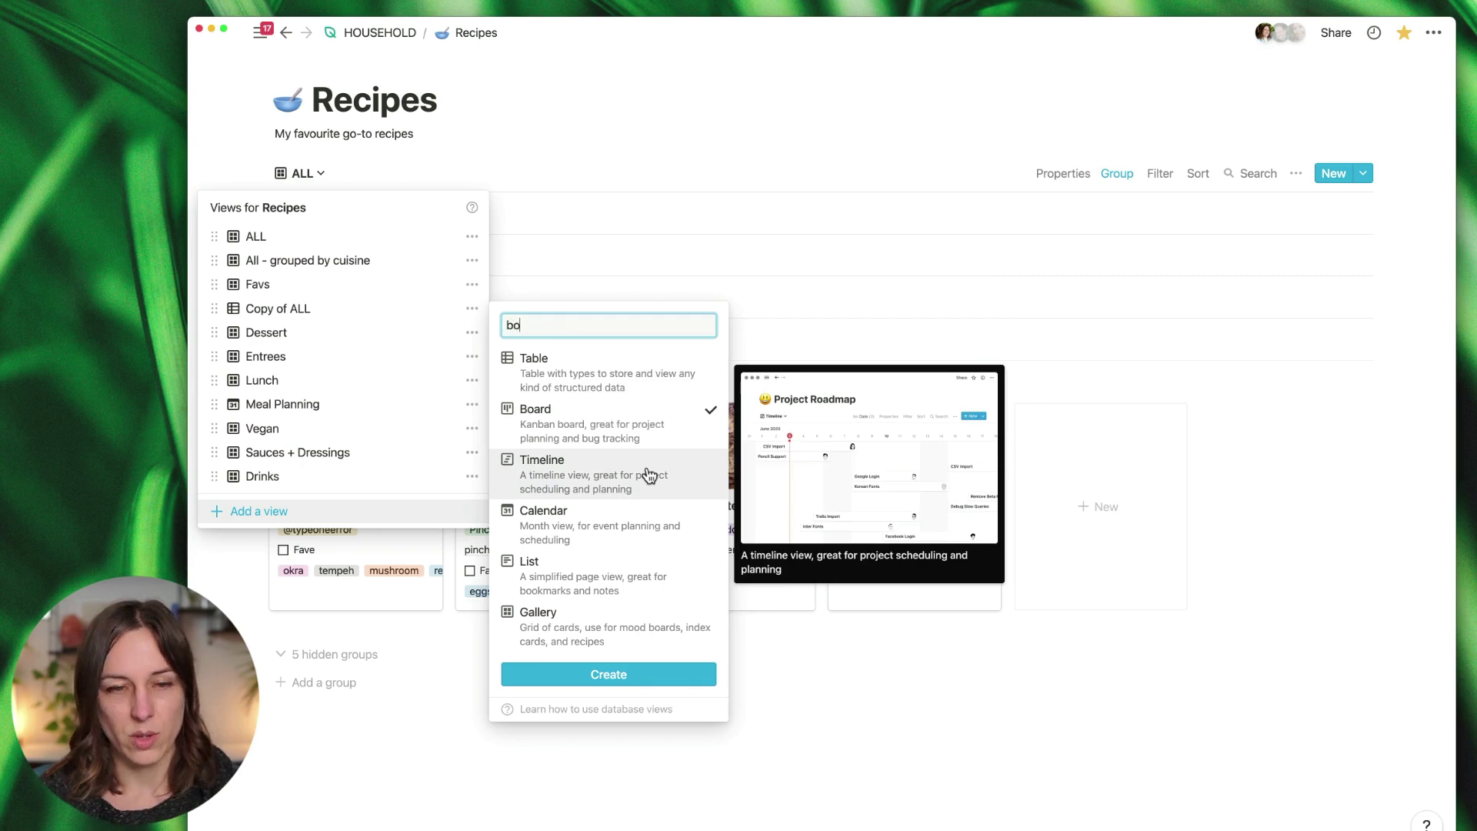
{"action": "type", "text": "ard"}
{"action": "key", "text": "Return"}
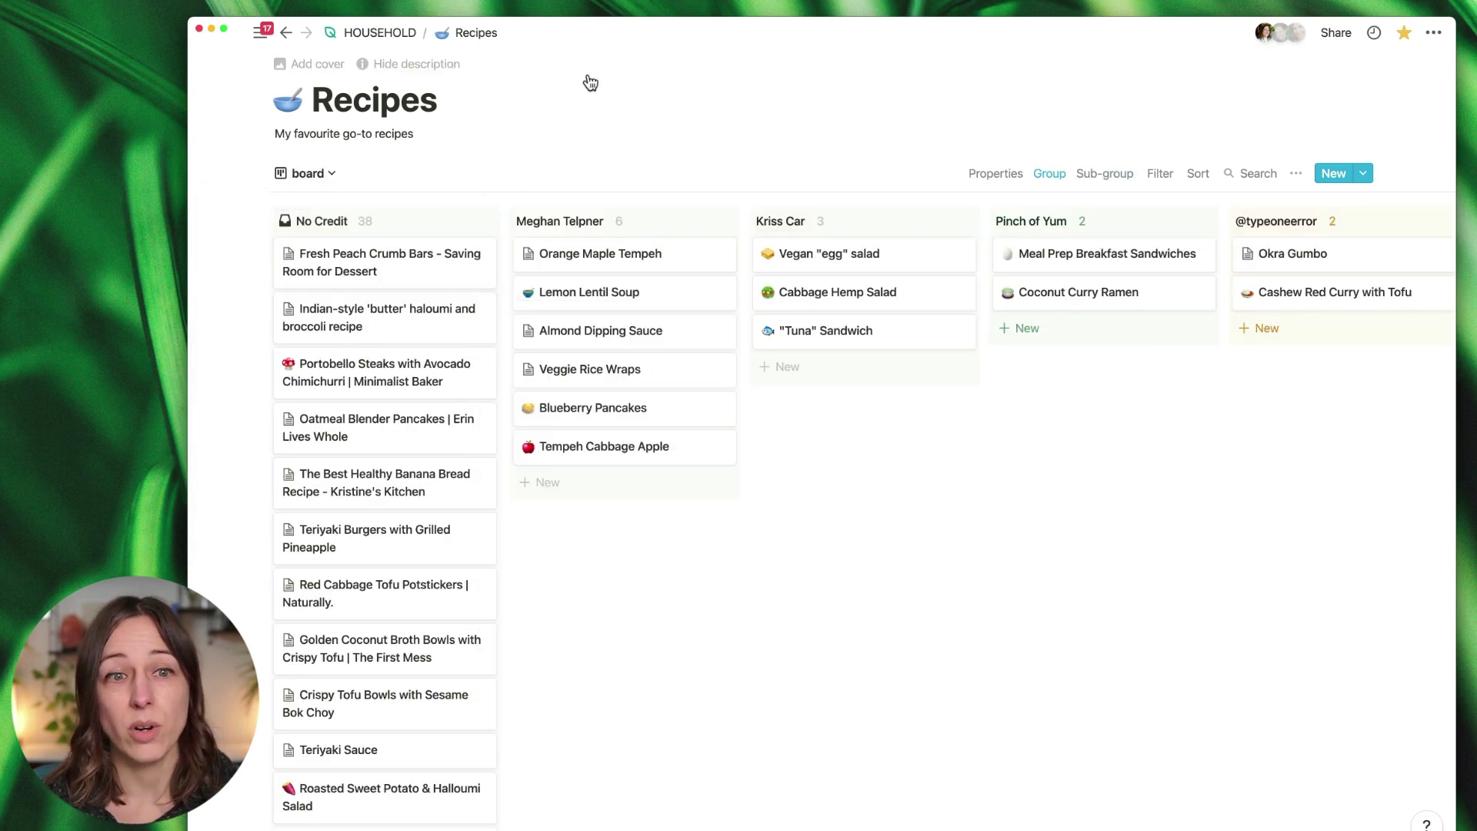
Step: Group the board's columns by Course instead of Credit
{"action": "left_click", "coordinate": [1059, 177]}
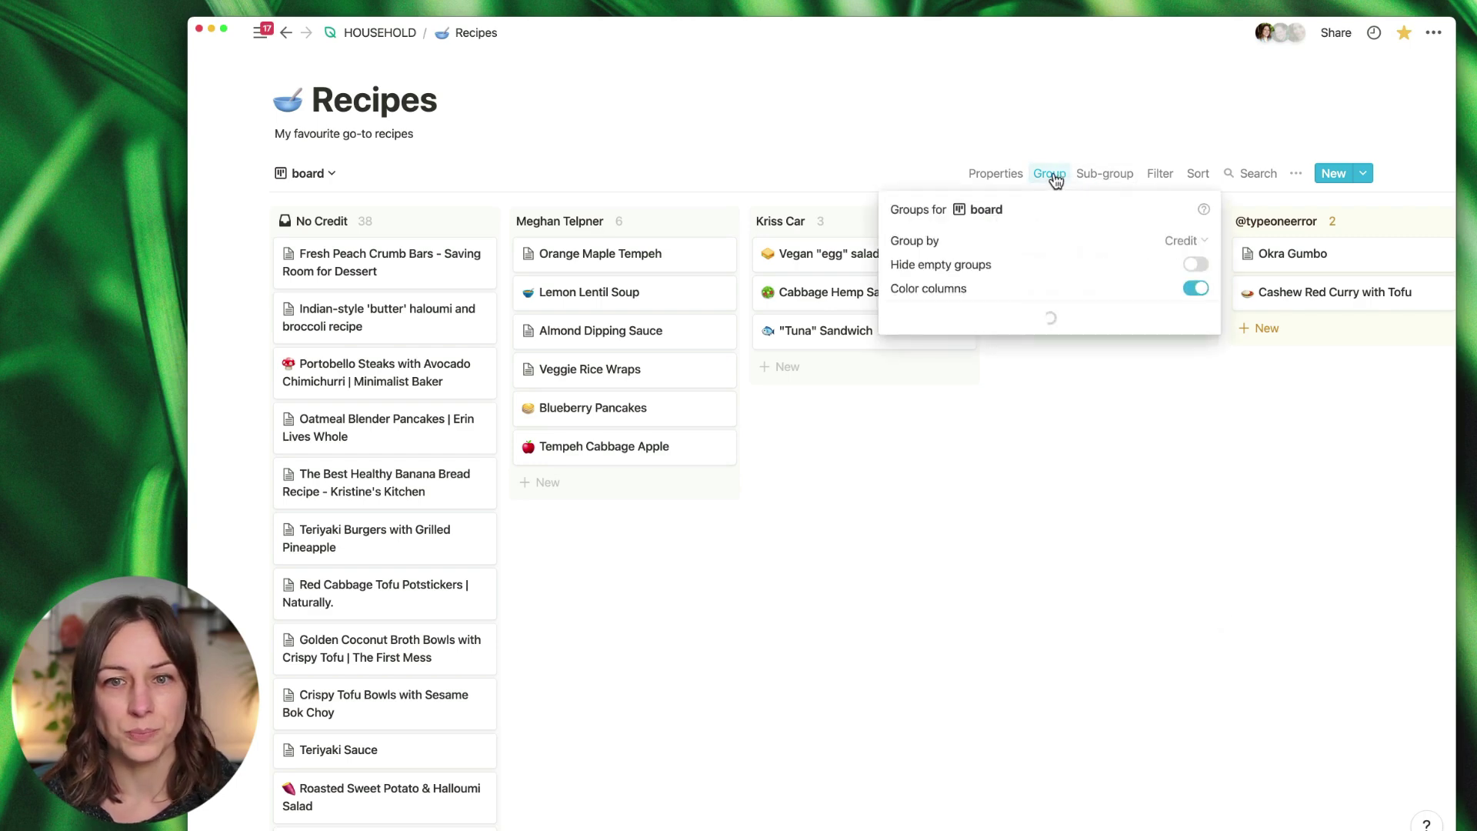
{"action": "left_click", "coordinate": [1177, 240]}
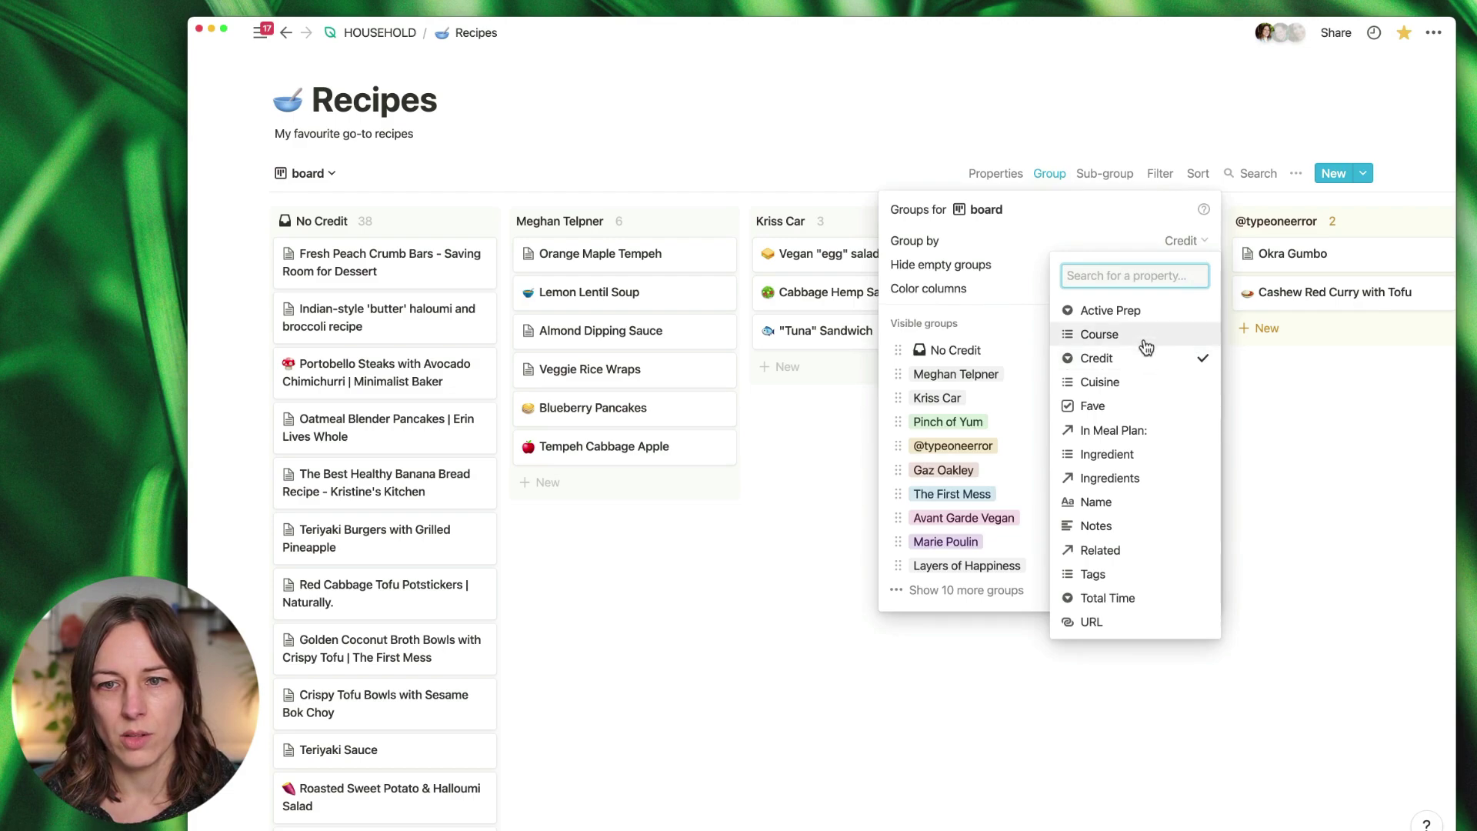
{"action": "left_click", "coordinate": [1141, 335]}
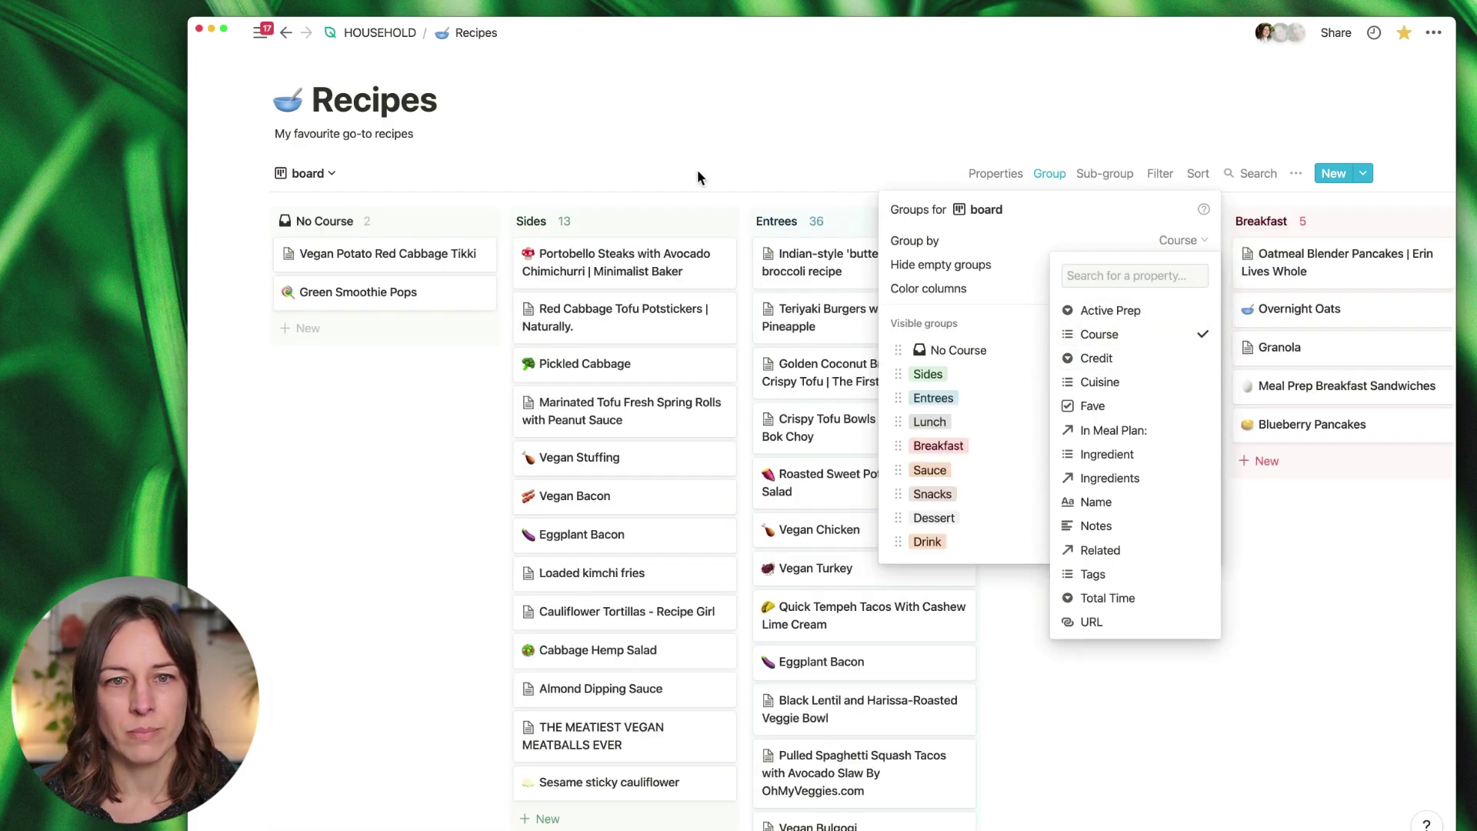
{"action": "left_click", "coordinate": [1160, 221]}
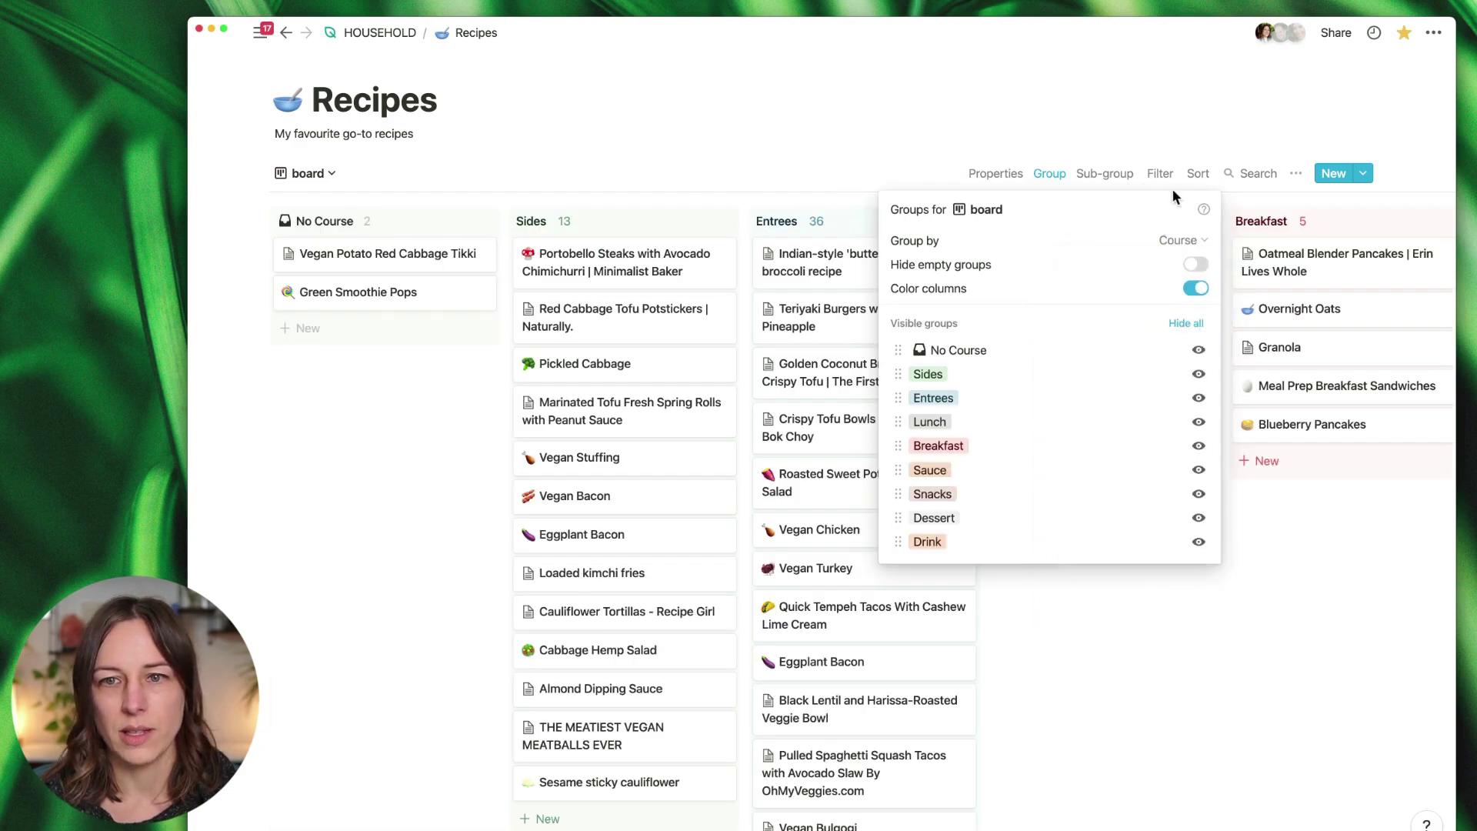
Step: Set the board's card preview to Page content
{"action": "left_click", "coordinate": [988, 174]}
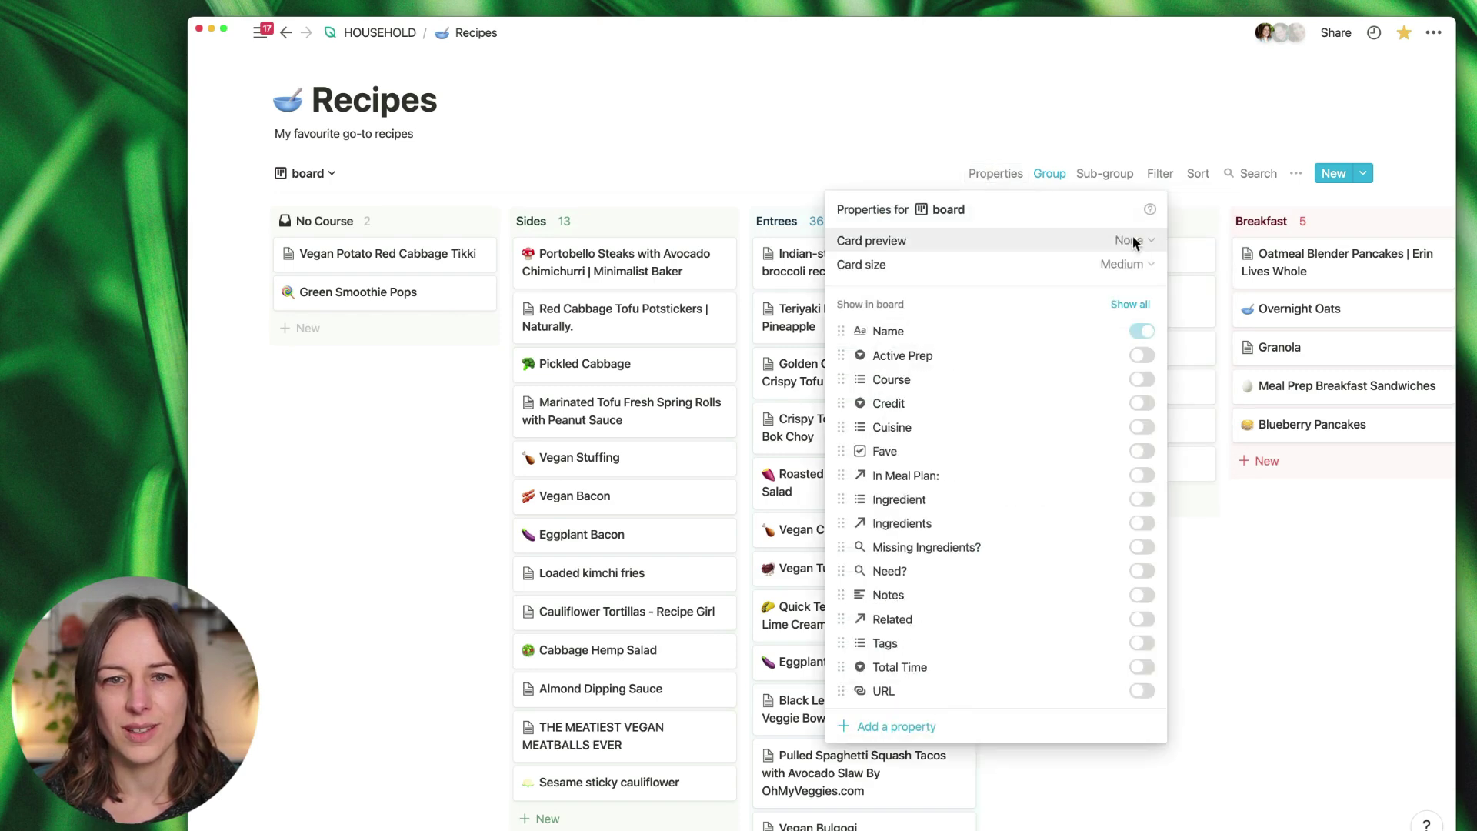
{"action": "left_click", "coordinate": [1132, 239]}
{"action": "left_click", "coordinate": [1117, 295]}
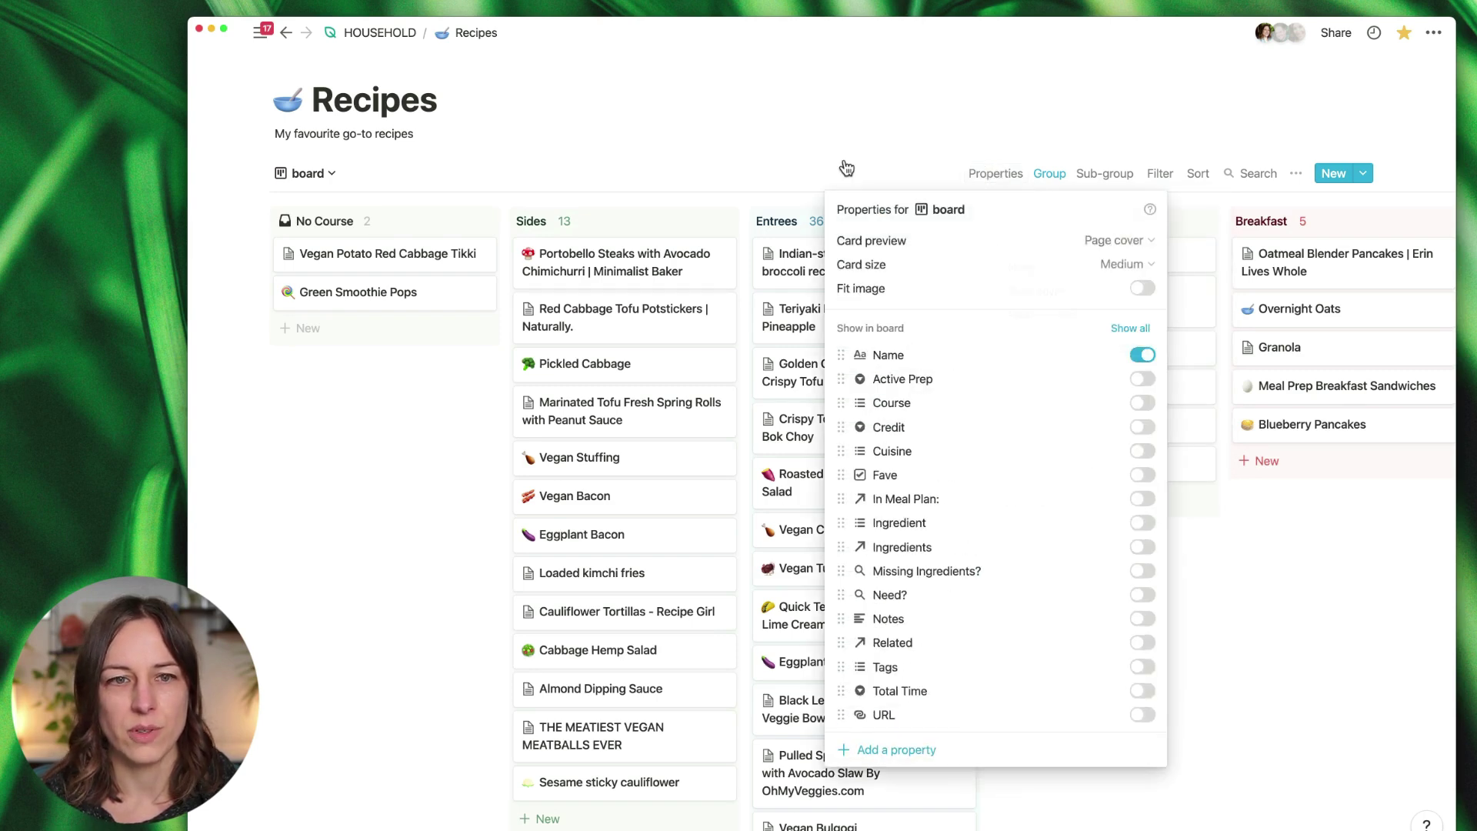
{"action": "left_click", "coordinate": [1126, 243]}
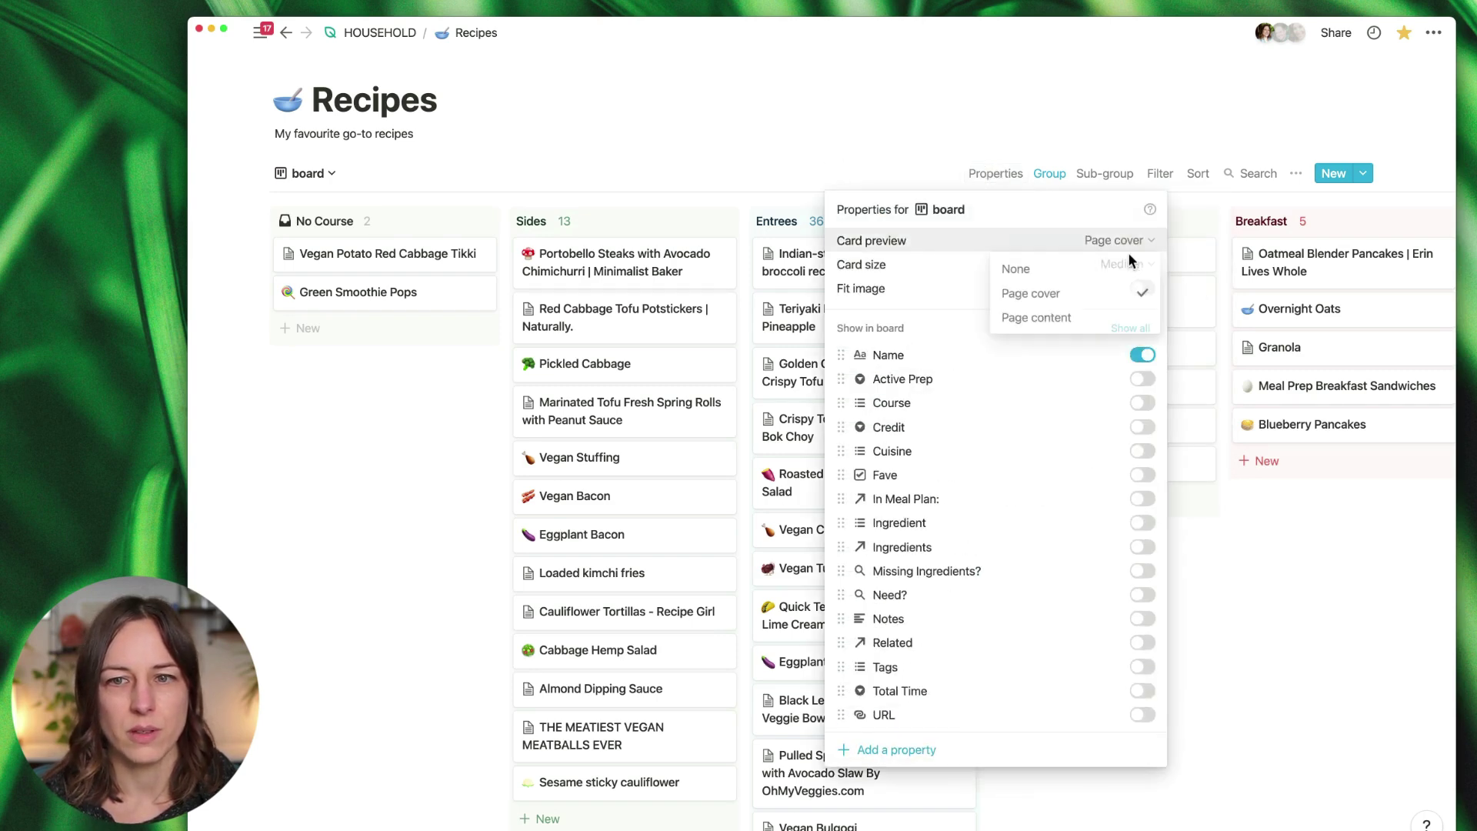
{"action": "left_click", "coordinate": [1087, 317]}
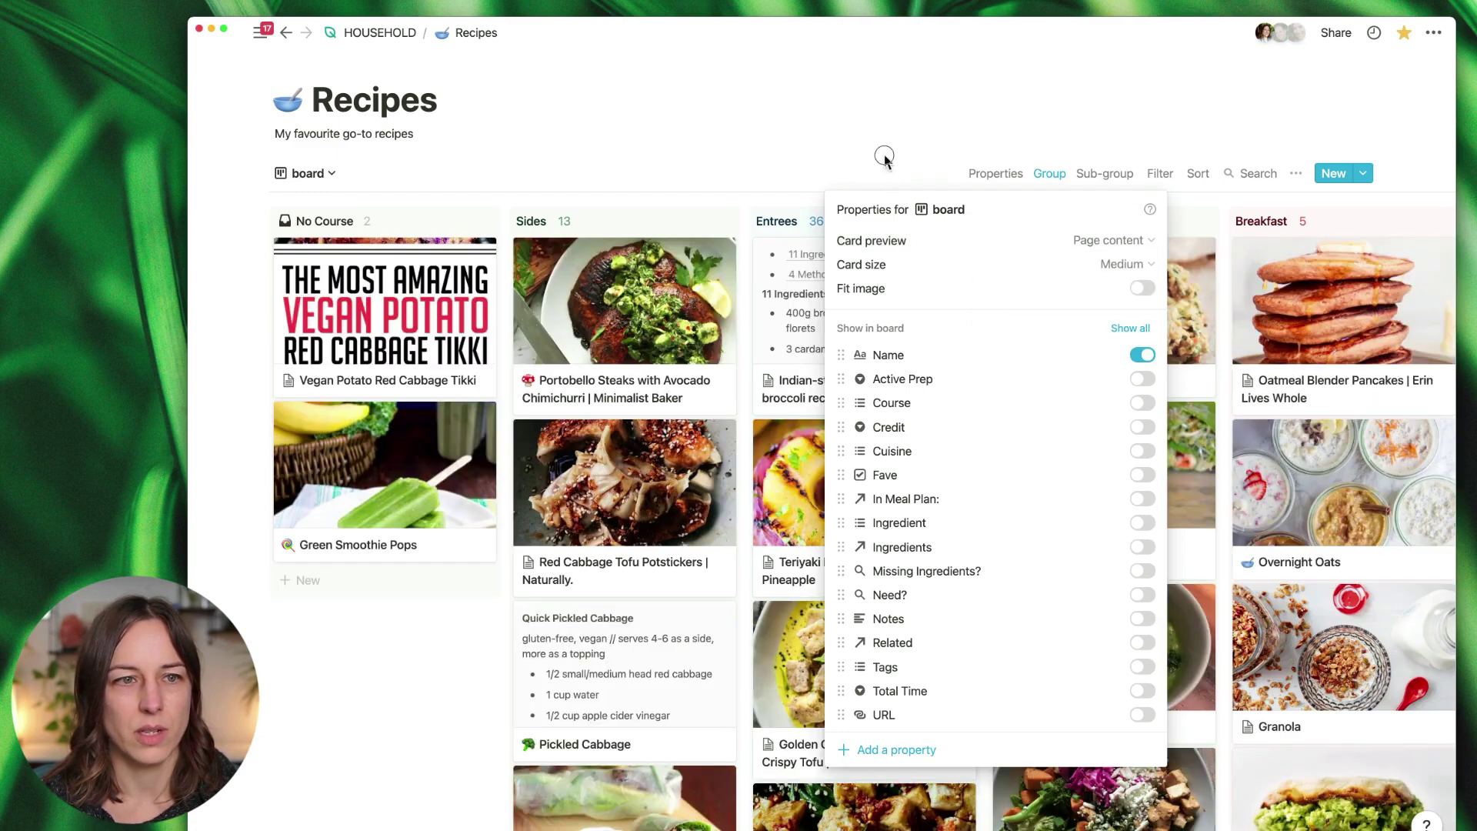
{"action": "left_click", "coordinate": [1013, 161]}
Step: Make the cards Small and show the Fave and Total Time properties on them
{"action": "left_click", "coordinate": [1296, 173]}
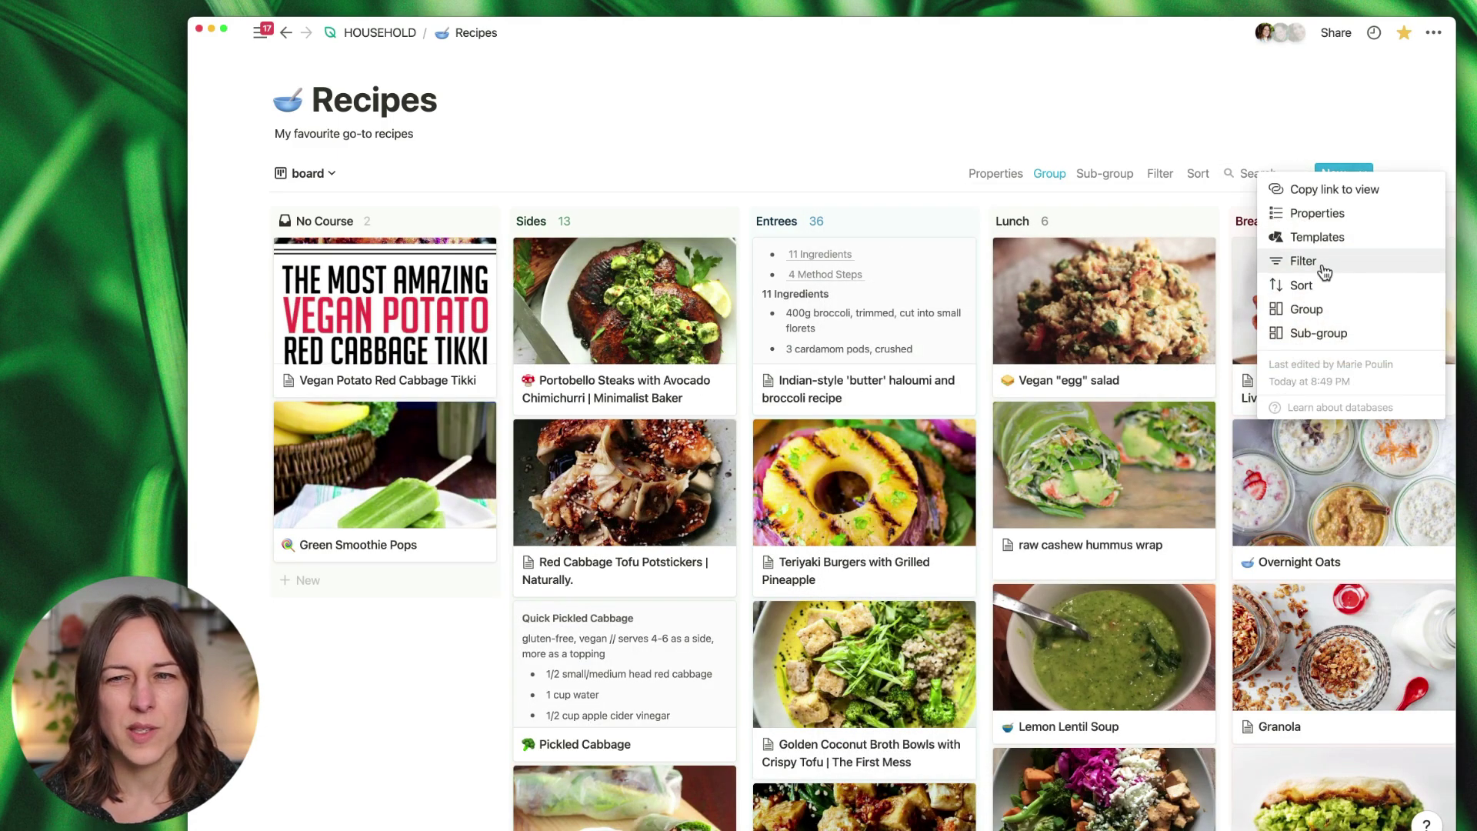
{"action": "left_click", "coordinate": [1317, 213]}
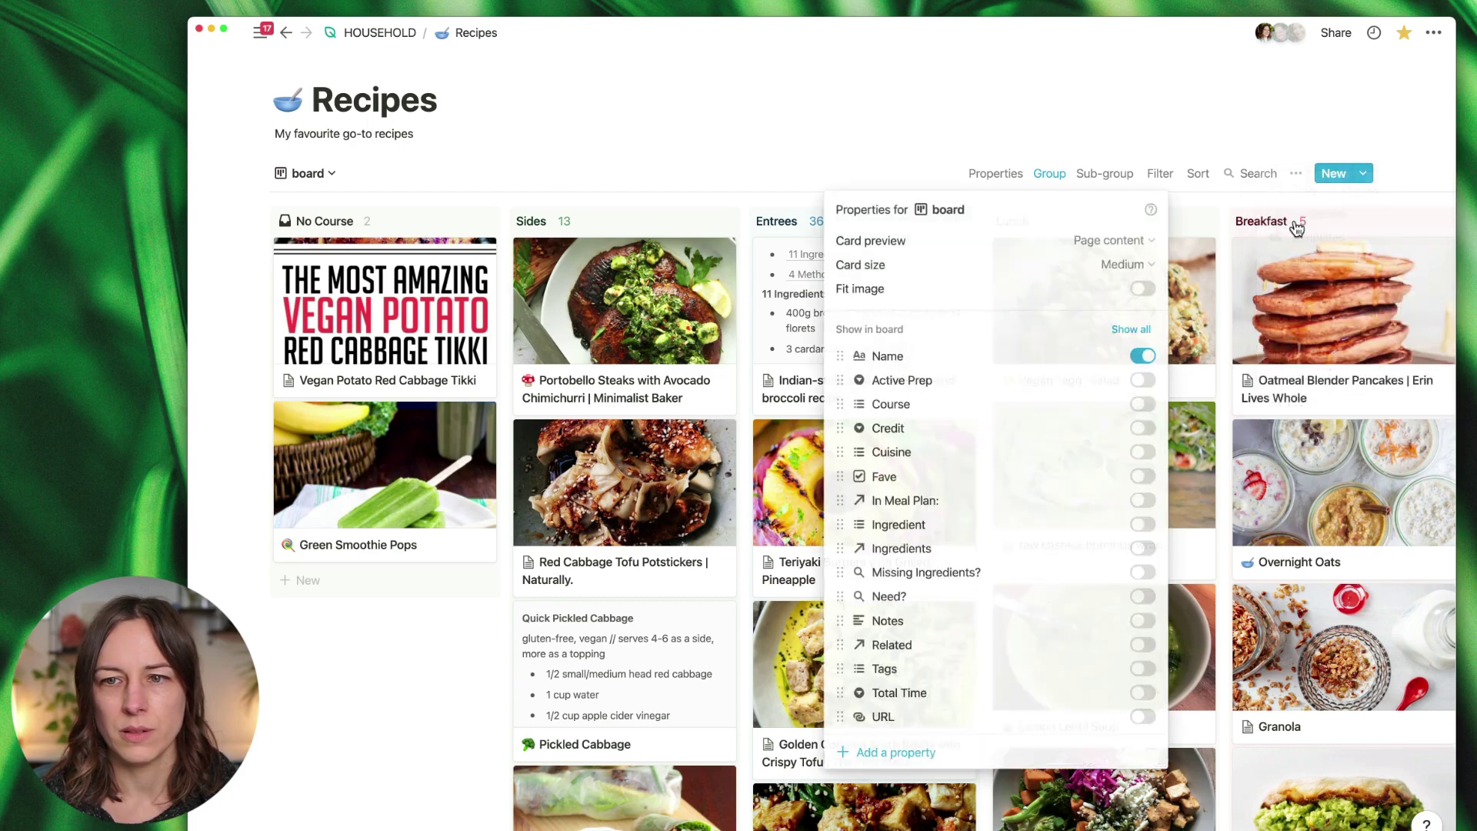
{"action": "left_click", "coordinate": [1143, 264]}
{"action": "left_click", "coordinate": [1077, 293]}
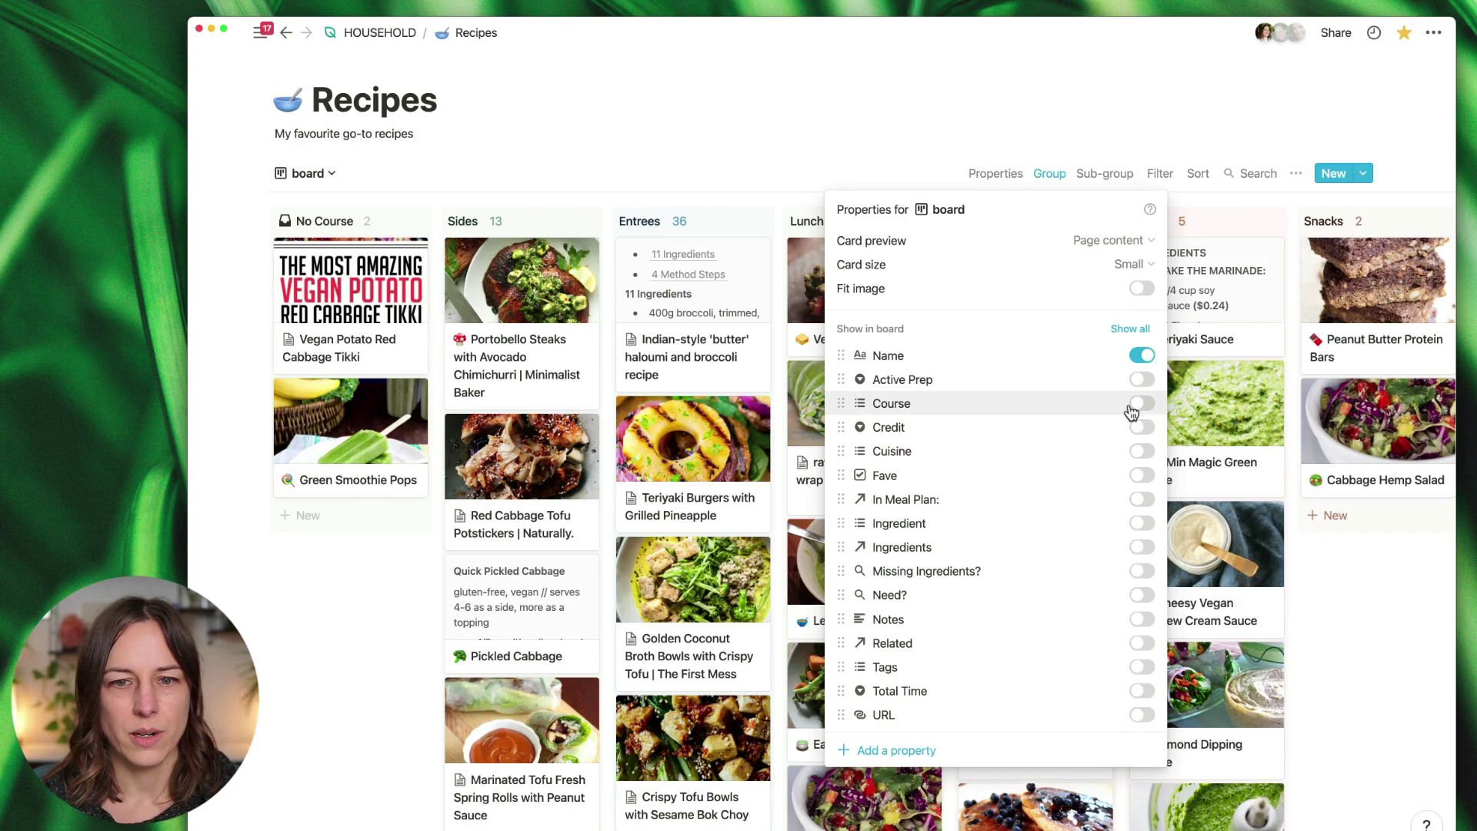
{"action": "left_click", "coordinate": [1142, 476]}
{"action": "left_click", "coordinate": [1143, 667]}
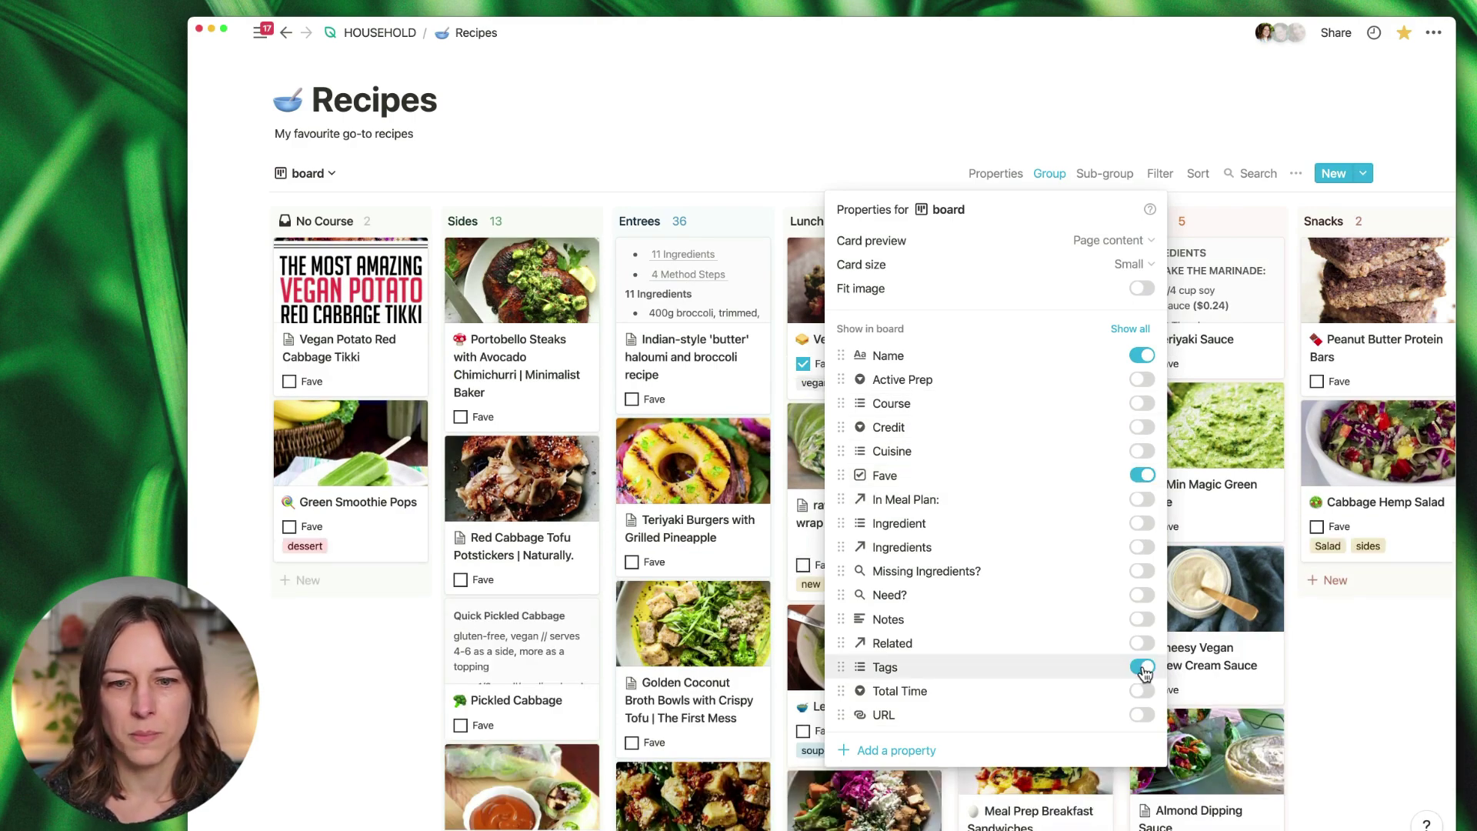
{"action": "left_click", "coordinate": [1143, 669]}
{"action": "left_click", "coordinate": [1142, 690]}
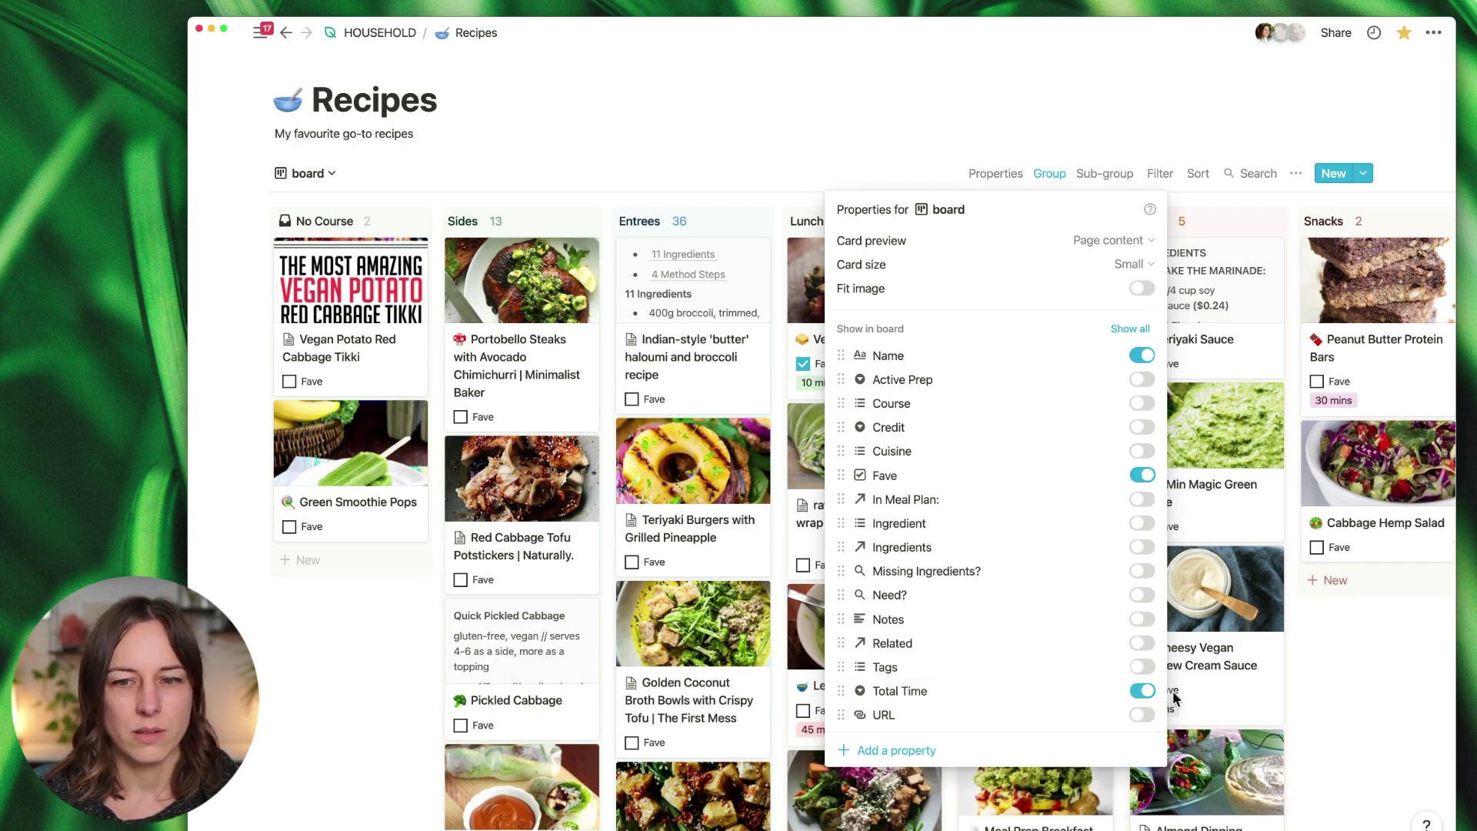
{"action": "left_click", "coordinate": [1170, 539]}
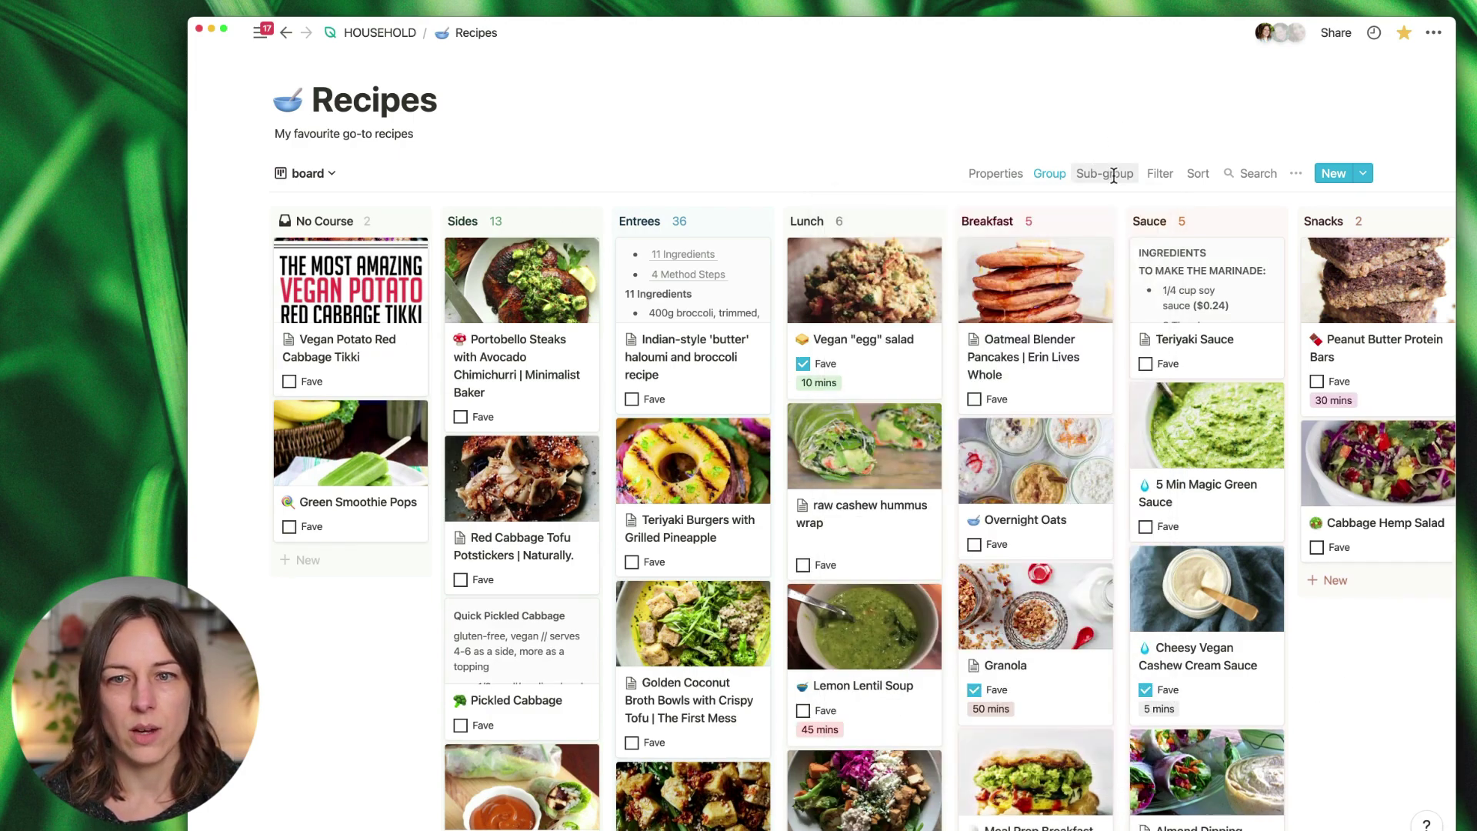
Step: Sub-group the board by Total Time and collapse the No Total Time sub-group
{"action": "left_click", "coordinate": [1113, 177]}
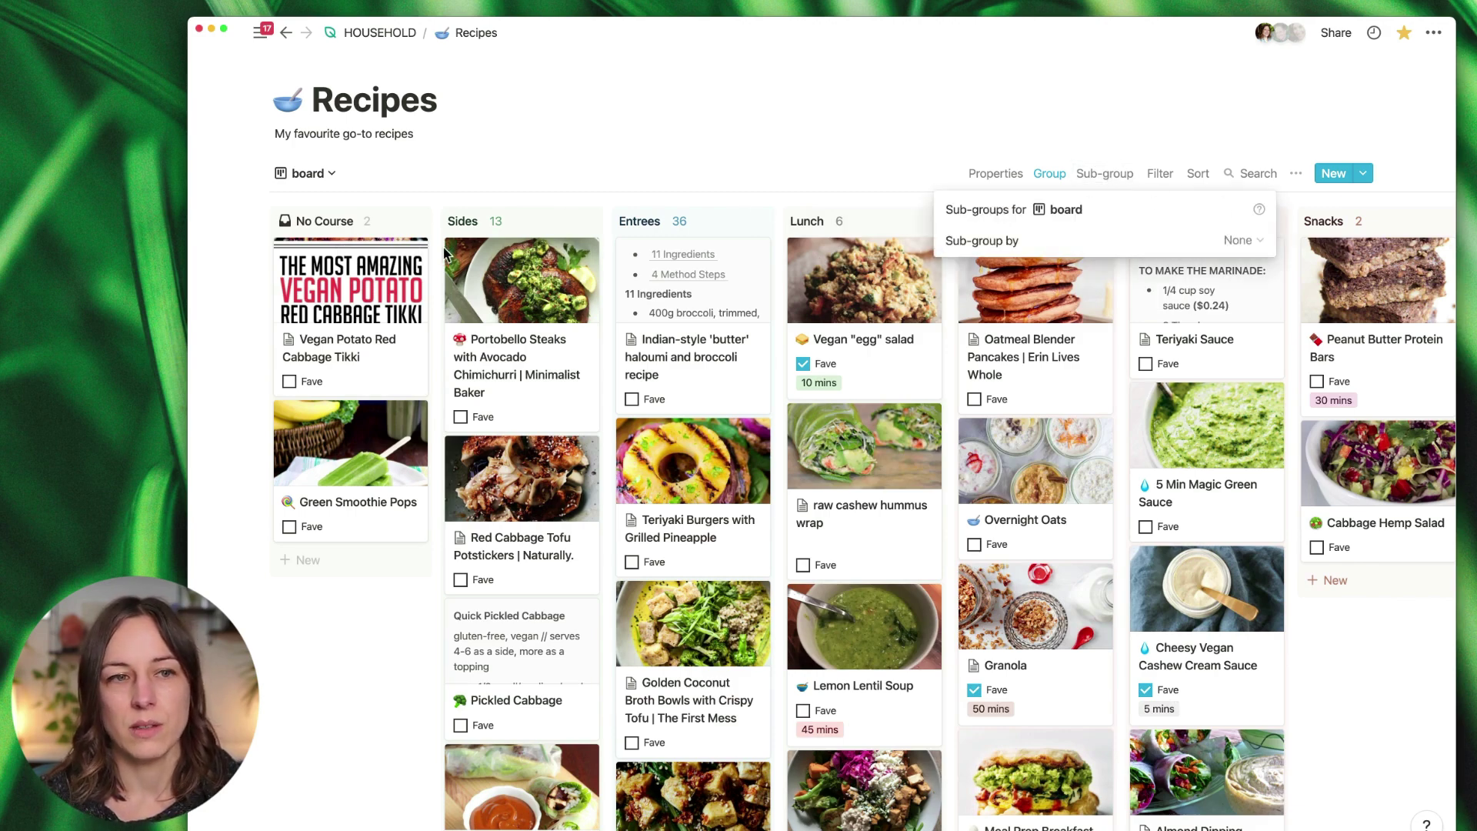
{"action": "left_click", "coordinate": [1262, 240]}
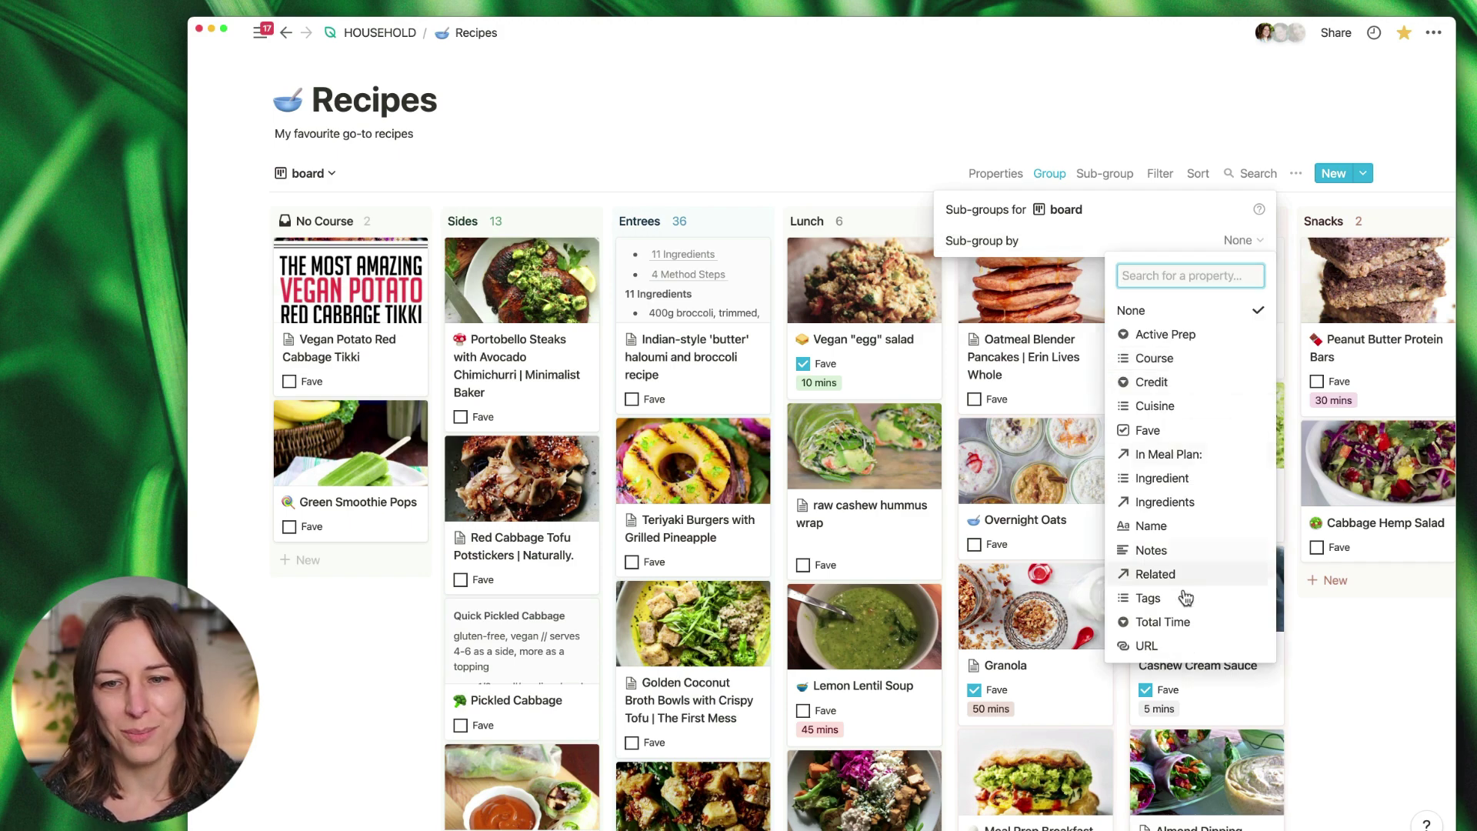
{"action": "left_click", "coordinate": [1208, 624]}
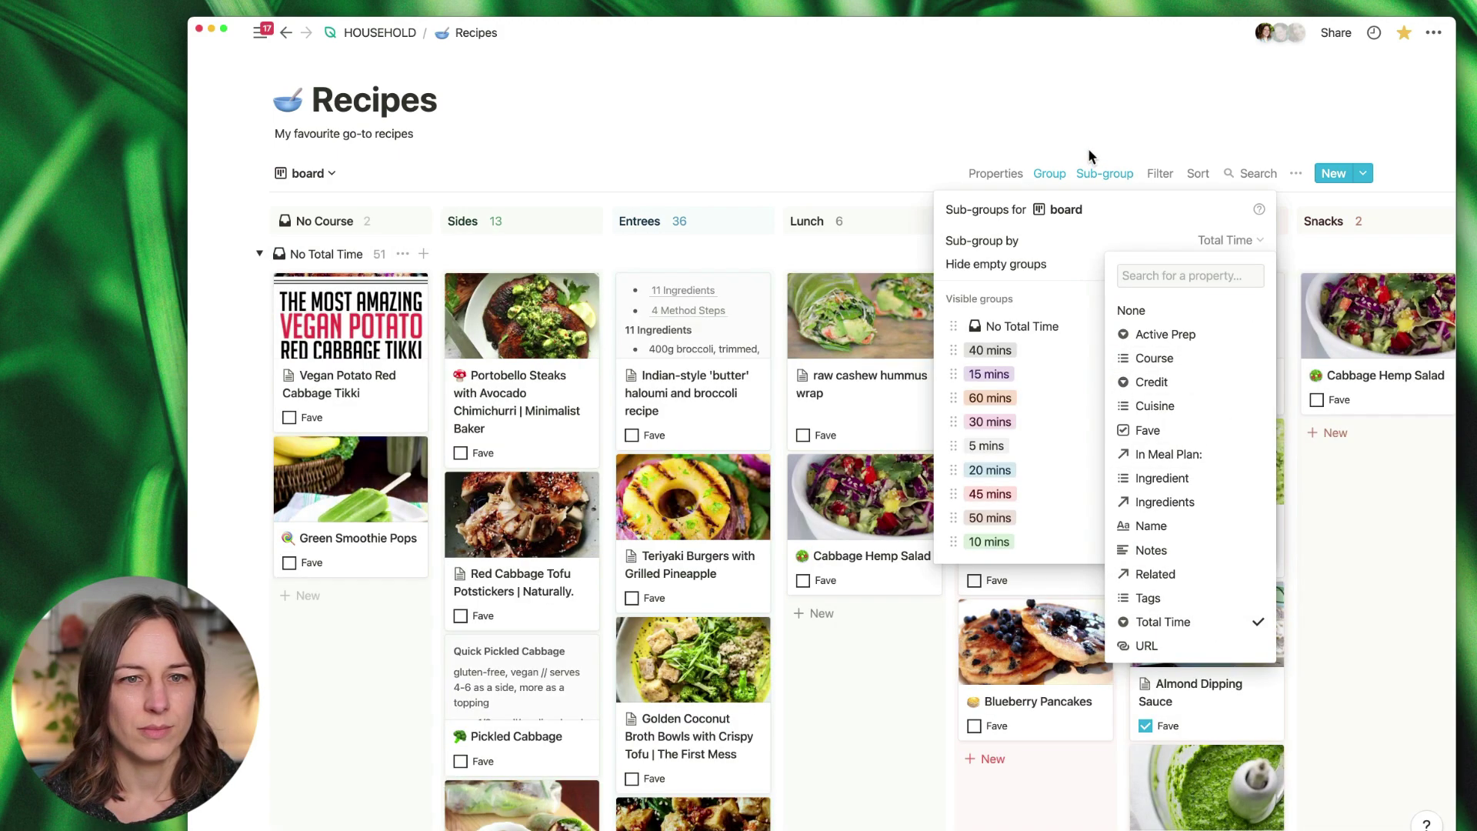
{"action": "key", "text": "Escape"}
{"action": "key", "text": "Escape"}
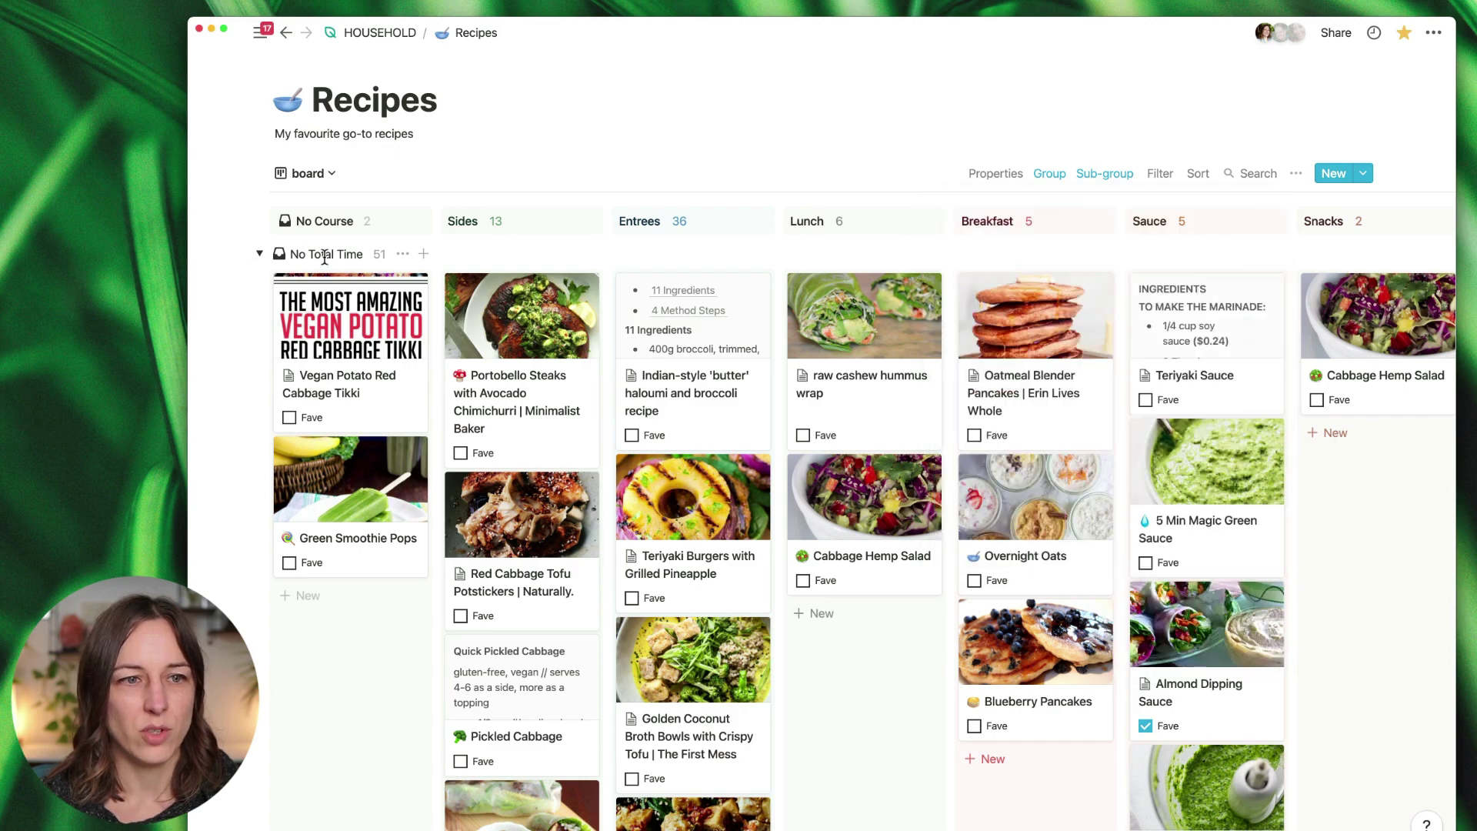
{"action": "left_click", "coordinate": [259, 255]}
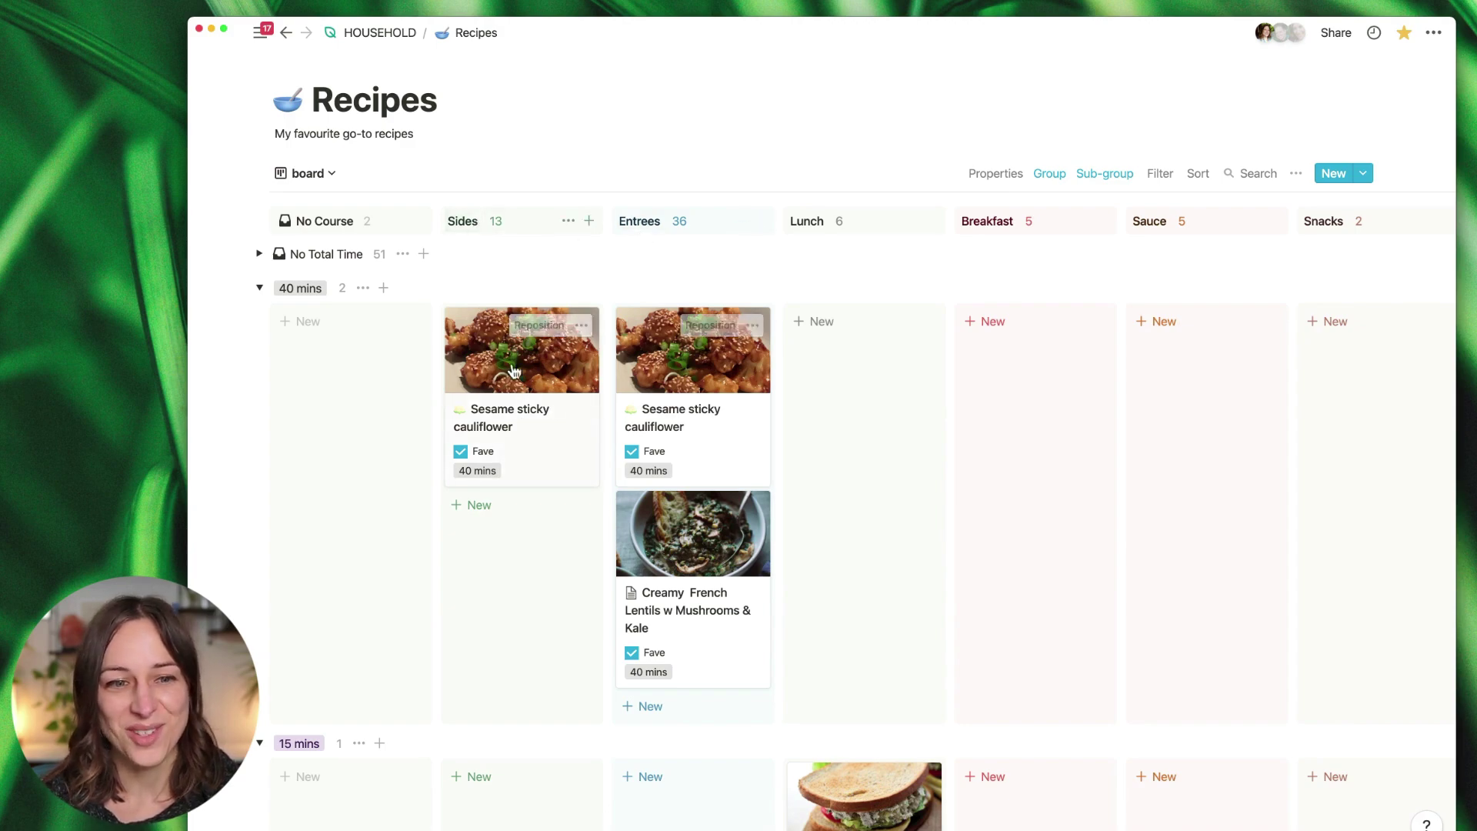
Step: Scroll down through the Total Time sub-groups on the board and back up
{"action": "scroll", "coordinate": [777, 300], "scroll_direction": "down", "scroll_amount": 6}
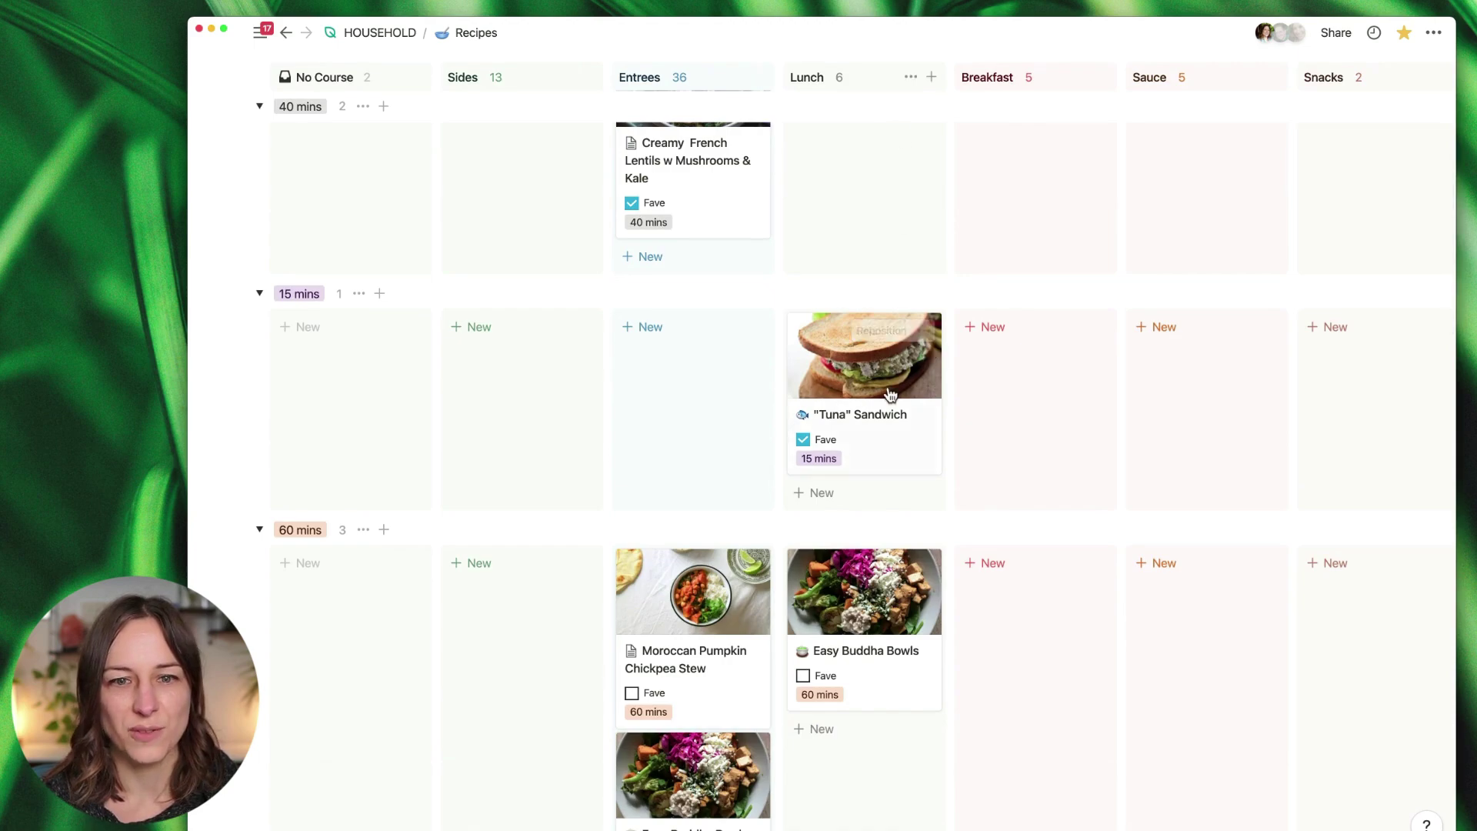
{"action": "scroll", "coordinate": [777, 631], "scroll_direction": "down", "scroll_amount": 3}
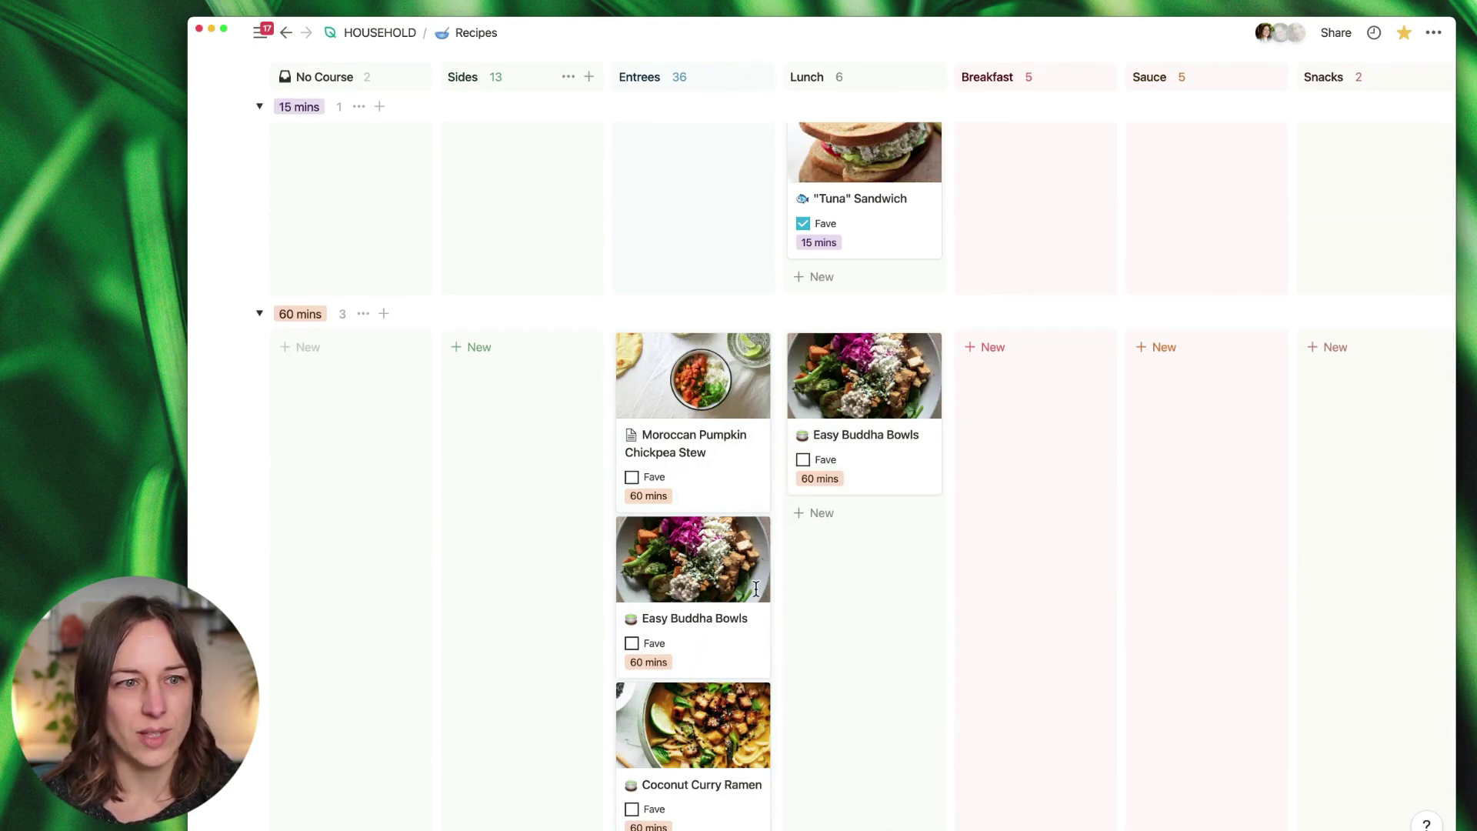
{"action": "scroll", "coordinate": [955, 564], "scroll_direction": "down", "scroll_amount": 5}
{"action": "scroll", "coordinate": [953, 557], "scroll_direction": "down", "scroll_amount": 4}
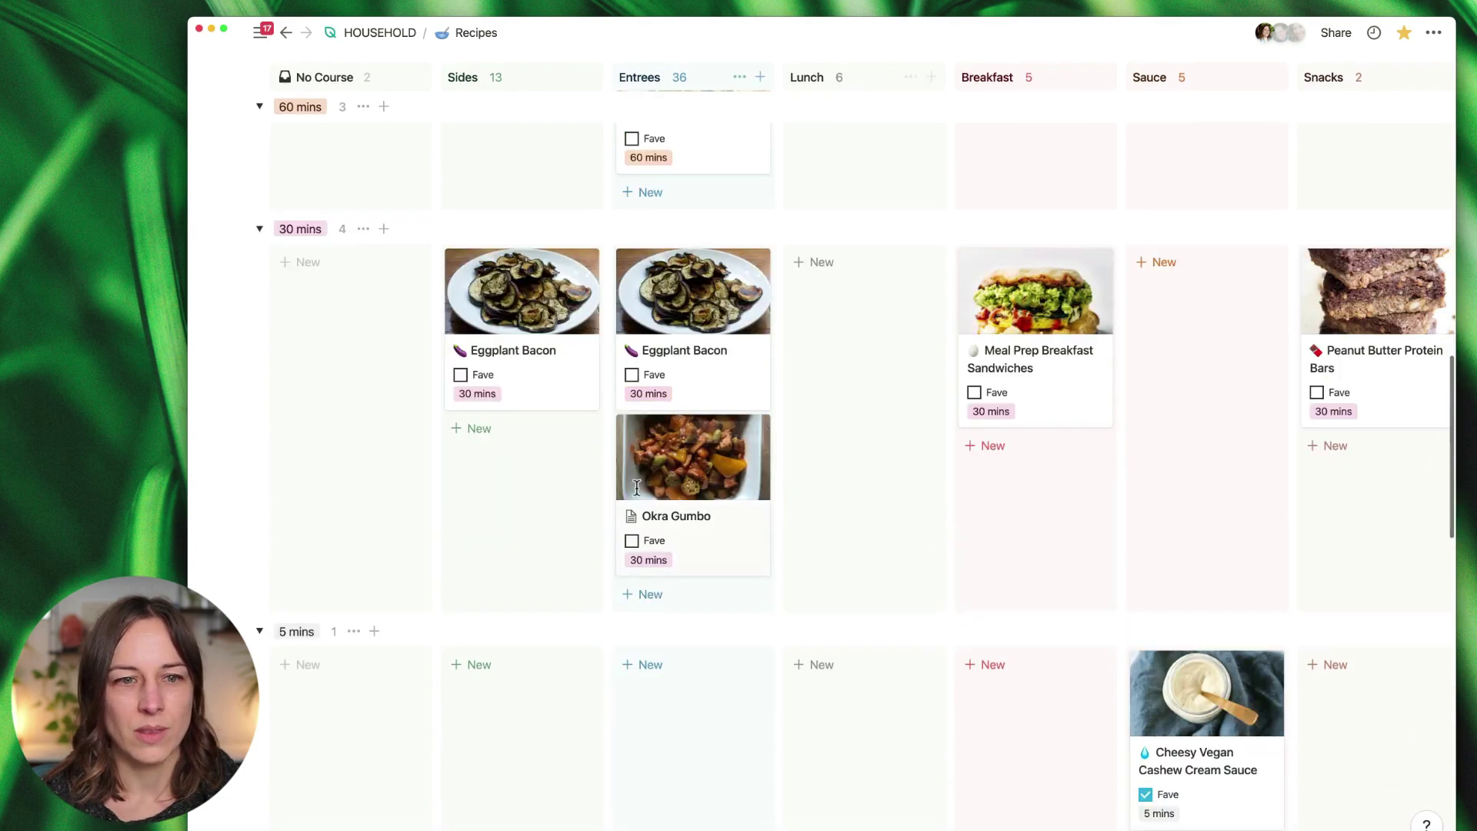
{"action": "scroll", "coordinate": [871, 475], "scroll_direction": "down", "scroll_amount": 7}
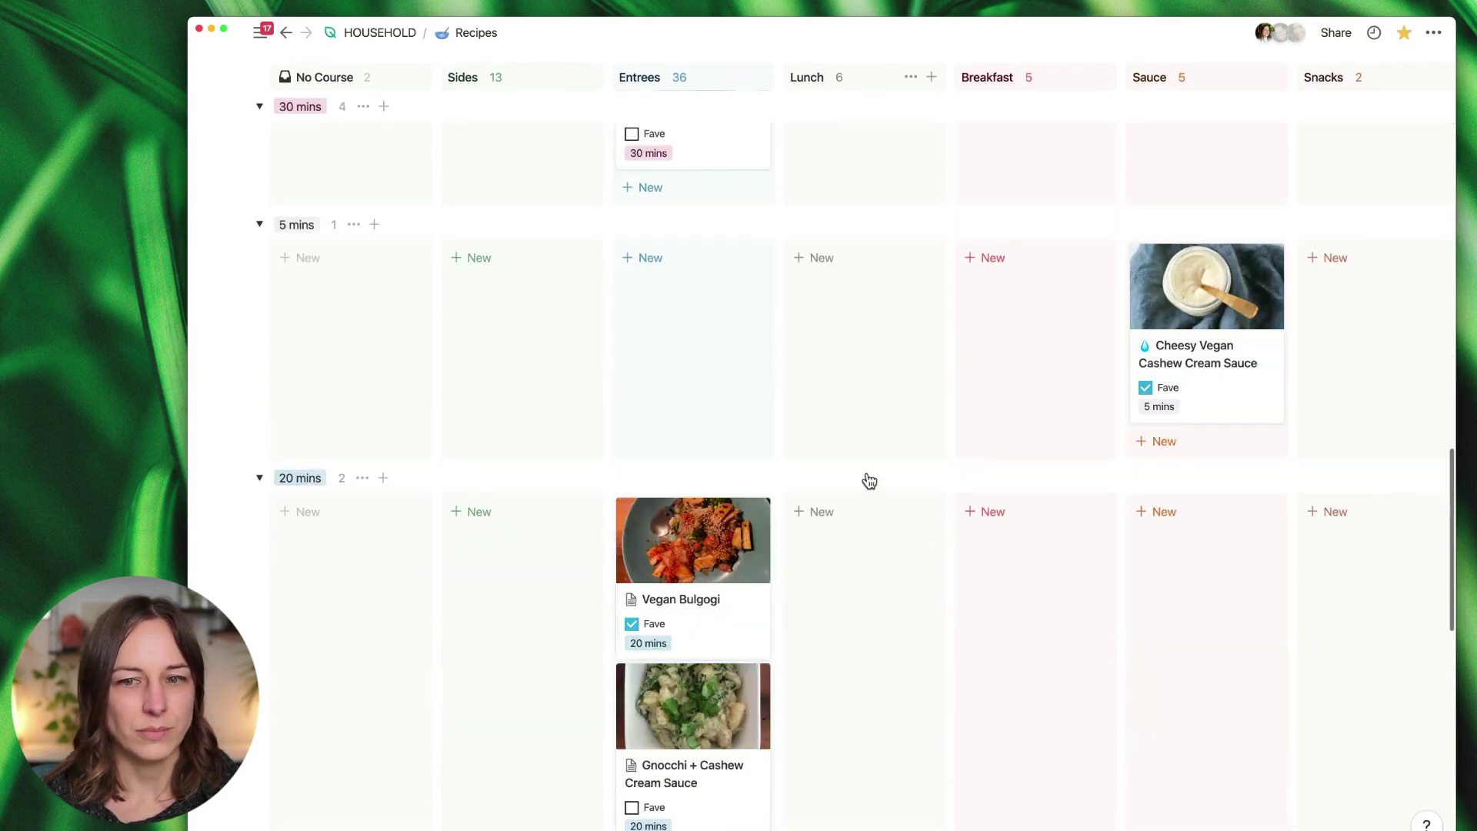
{"action": "scroll", "coordinate": [870, 480], "scroll_direction": "down", "scroll_amount": 6}
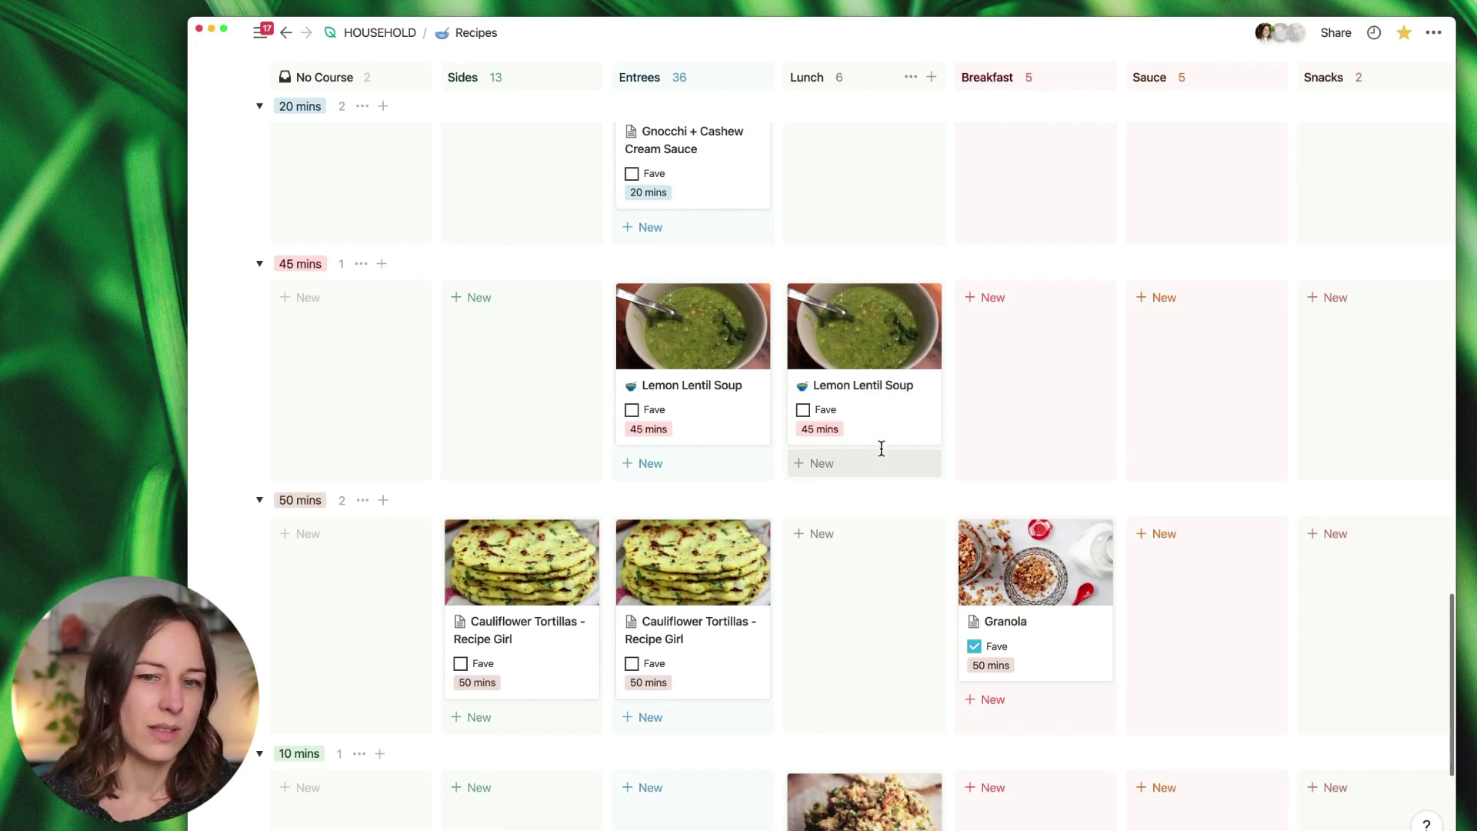
{"action": "scroll", "coordinate": [900, 439], "scroll_direction": "down", "scroll_amount": 3}
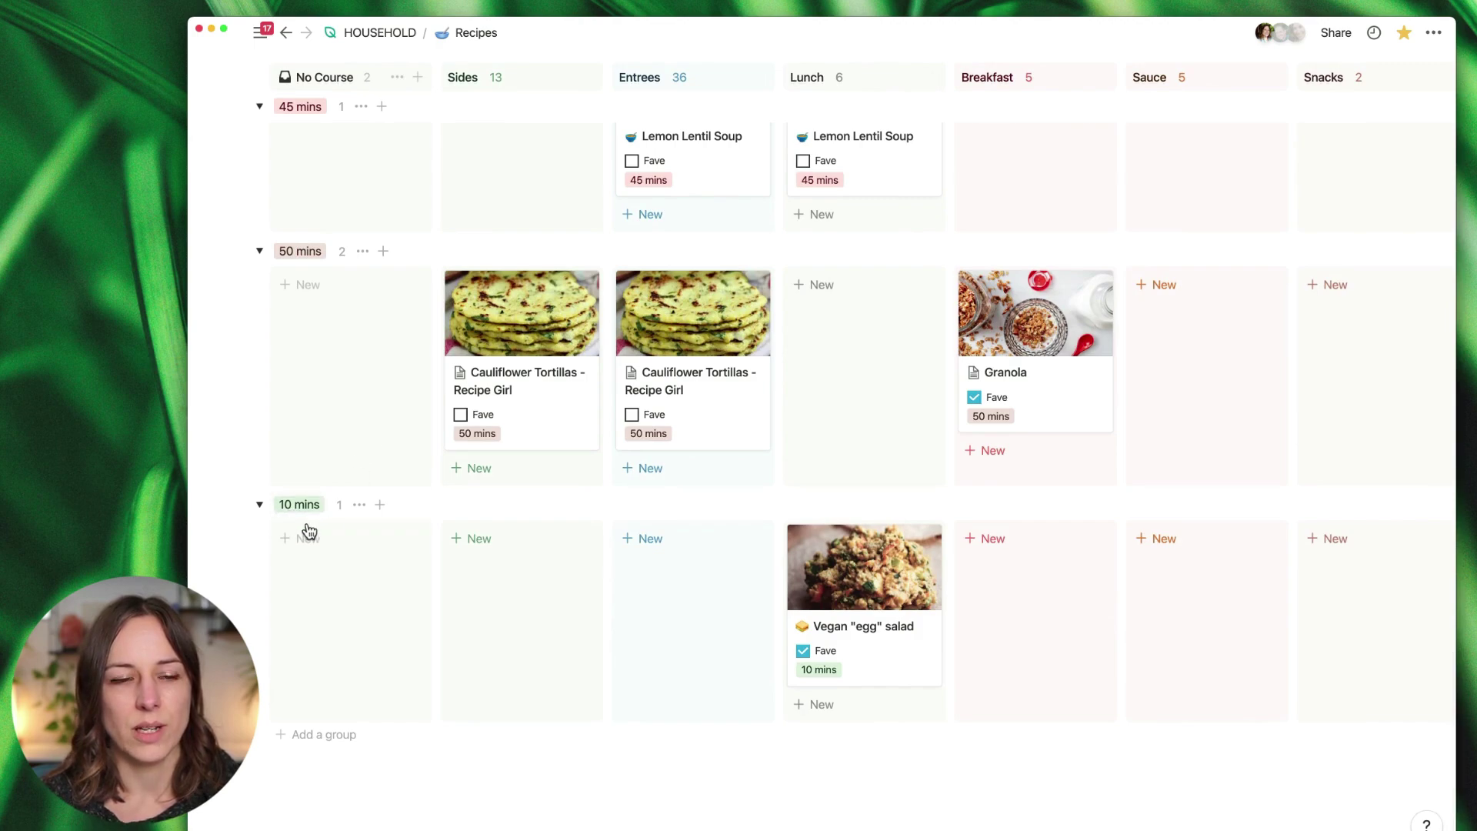
{"action": "scroll", "coordinate": [847, 471], "scroll_direction": "up", "scroll_amount": 10}
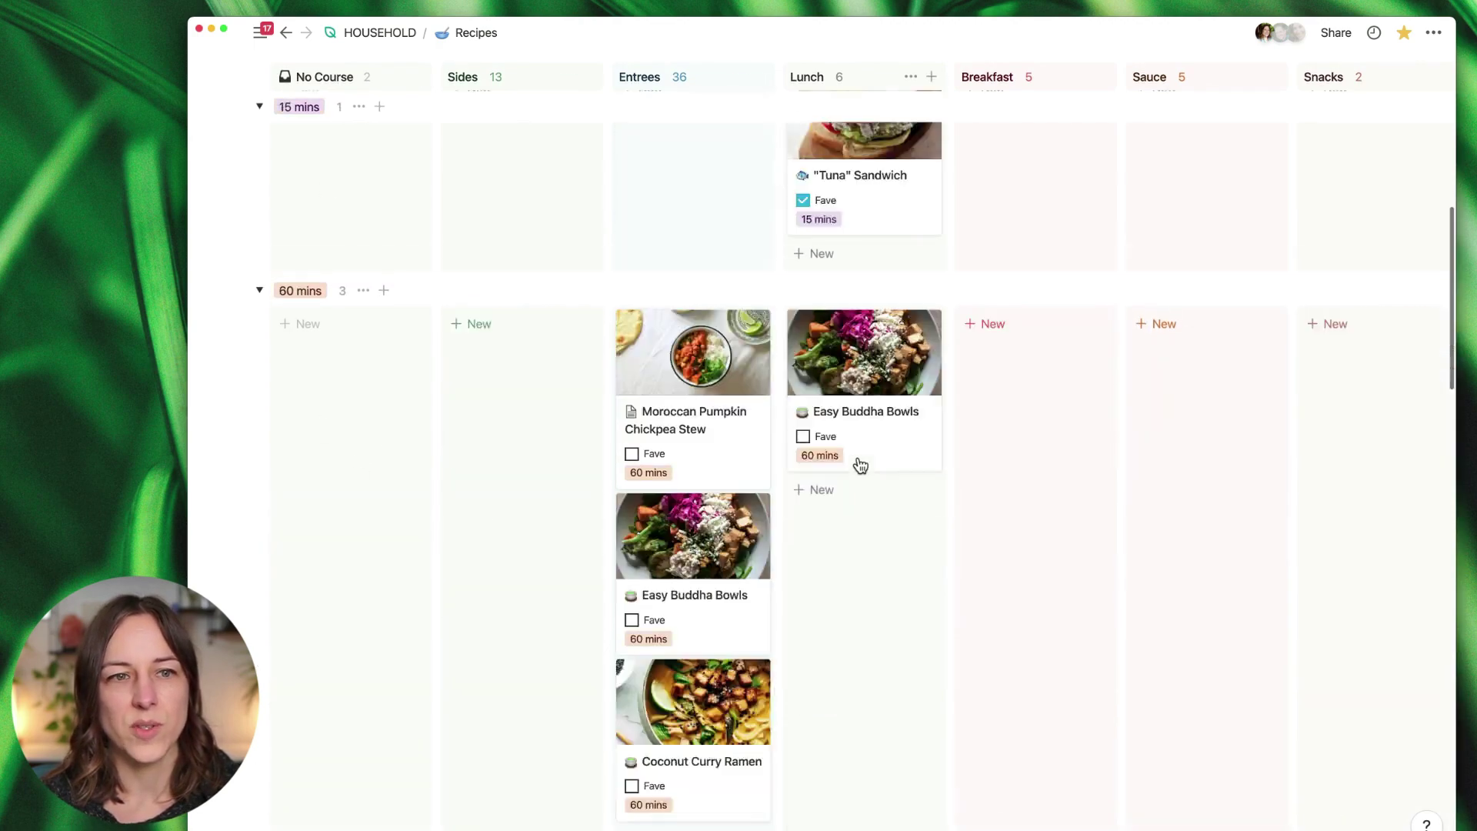
{"action": "scroll", "coordinate": [850, 461], "scroll_direction": "up", "scroll_amount": 10}
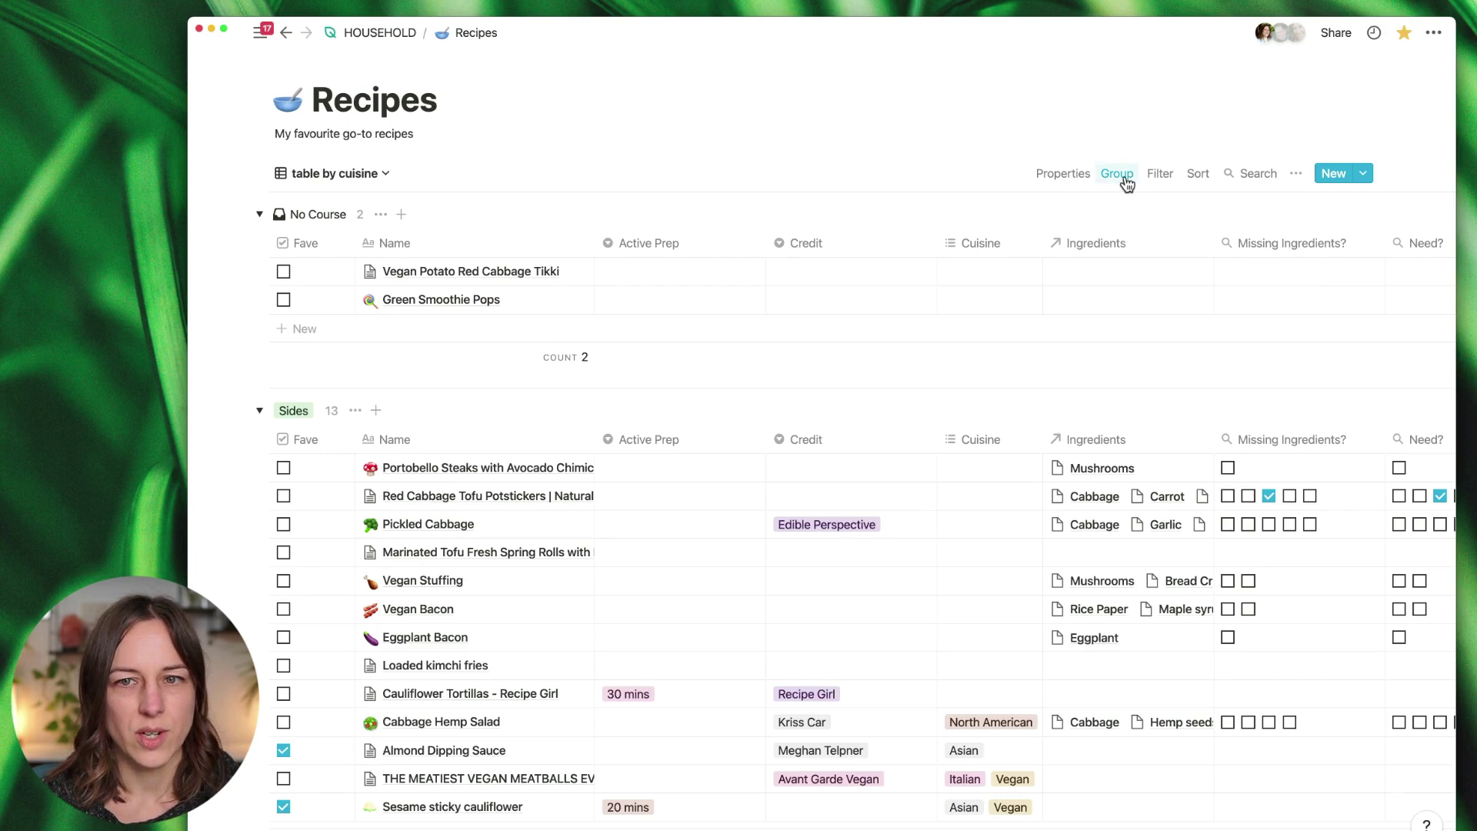
Step: Group the table by cuisine view by In Meal Plan and collapse No In Meal Plan
{"action": "left_click", "coordinate": [1124, 179]}
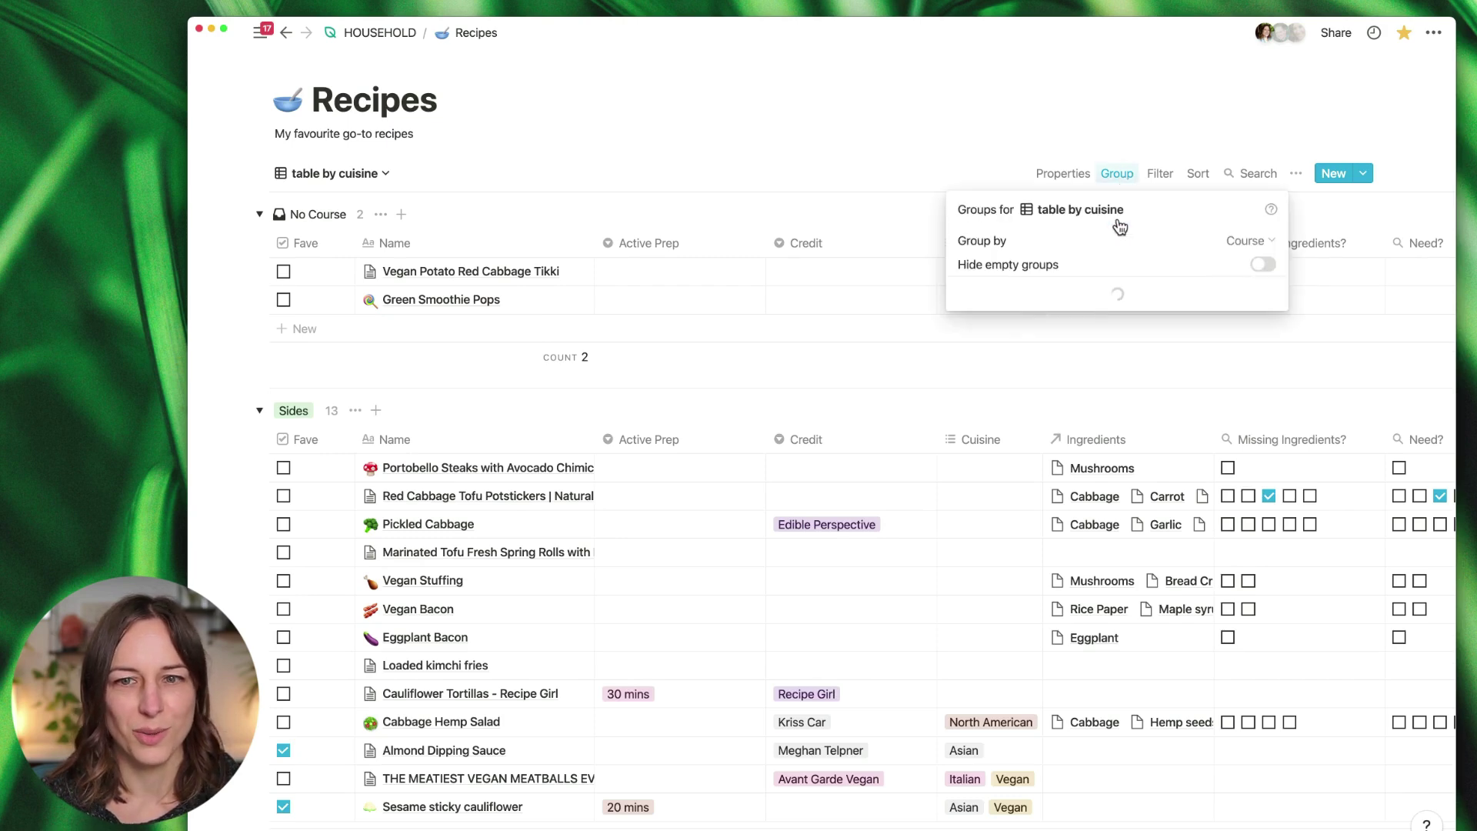
{"action": "left_click", "coordinate": [1252, 245]}
{"action": "left_click", "coordinate": [1246, 454]}
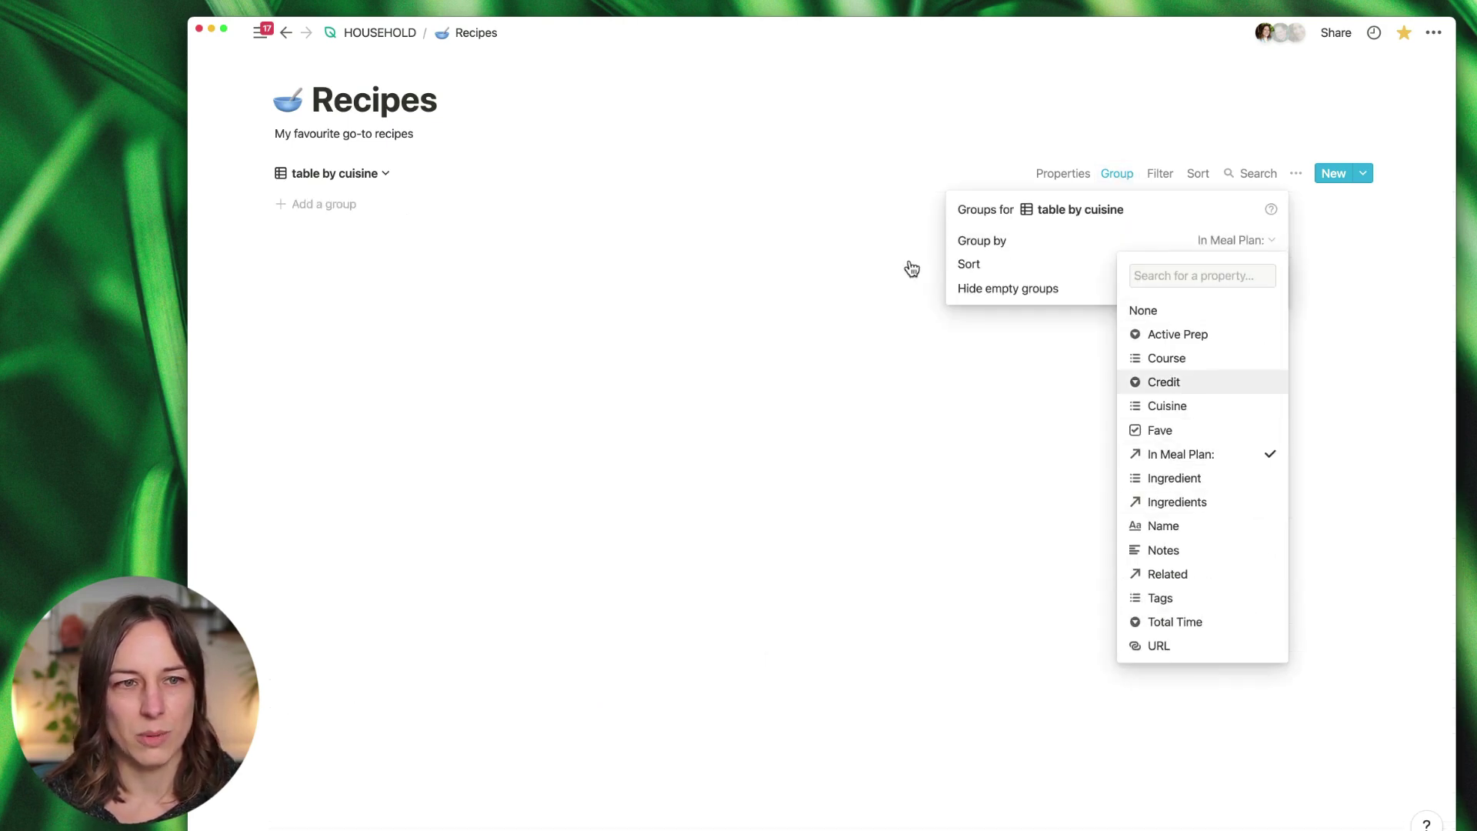
{"action": "left_click", "coordinate": [775, 115]}
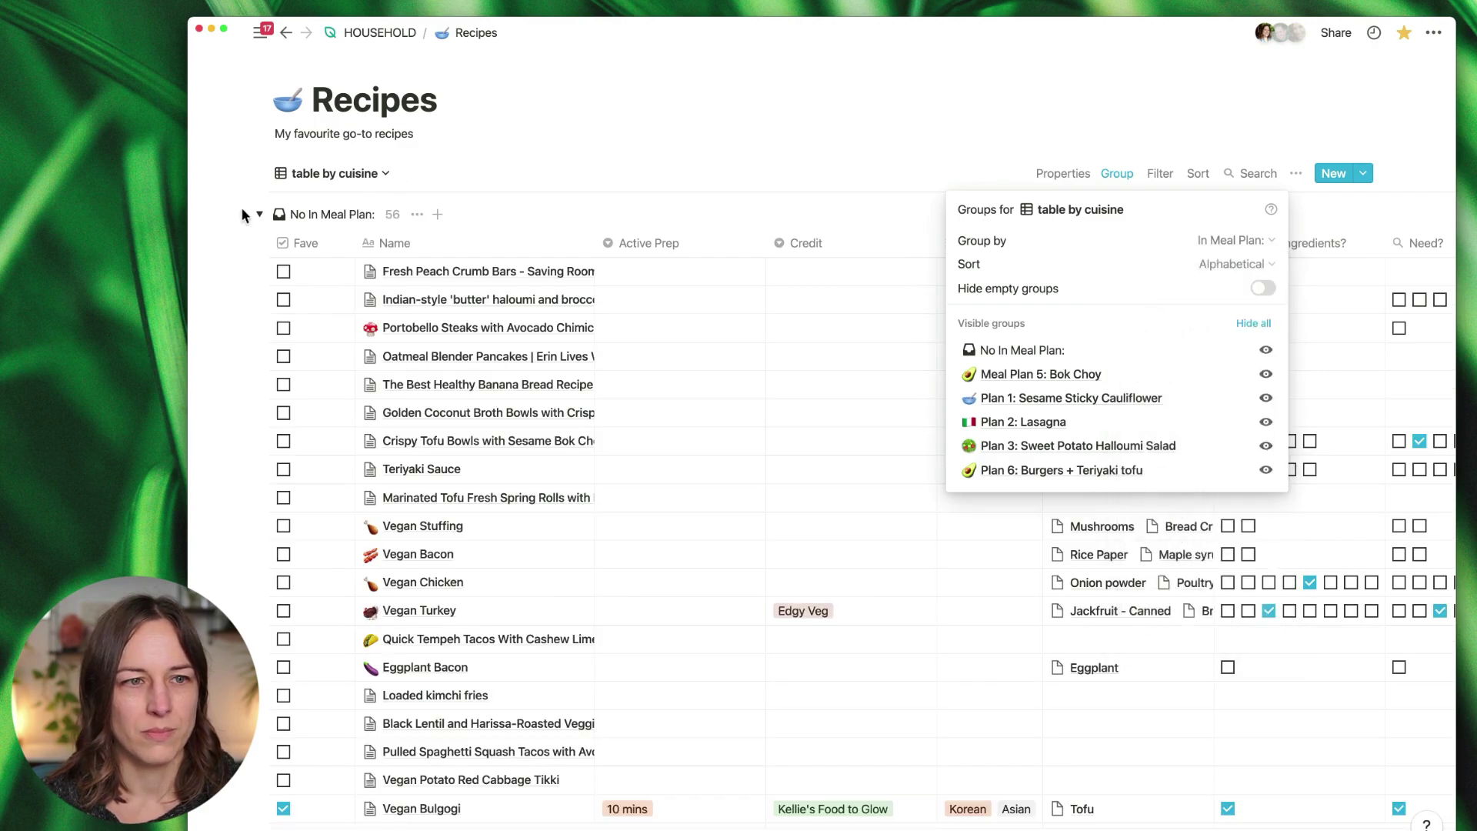
{"action": "left_click", "coordinate": [261, 221]}
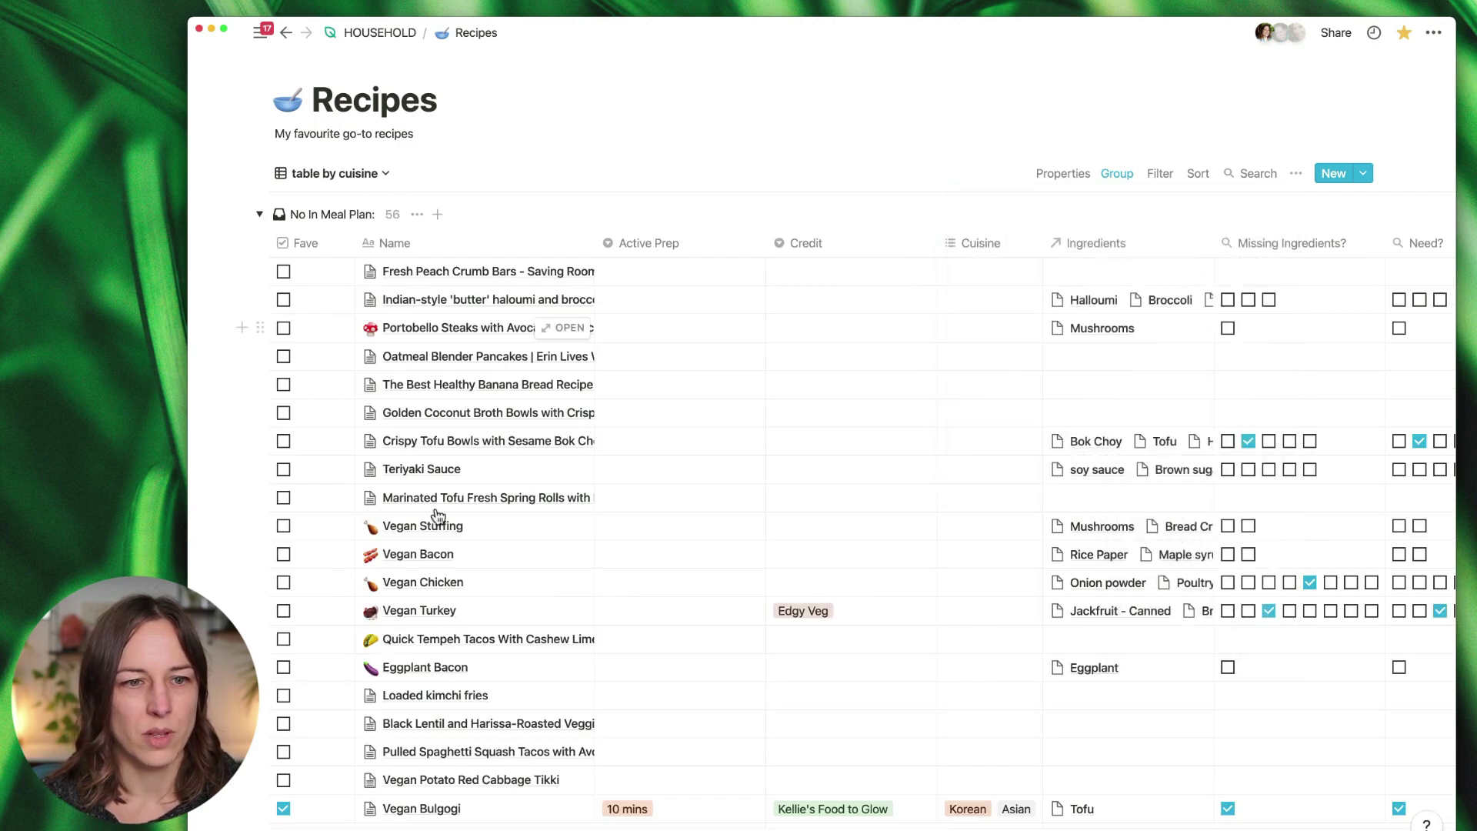
{"action": "left_click", "coordinate": [261, 221]}
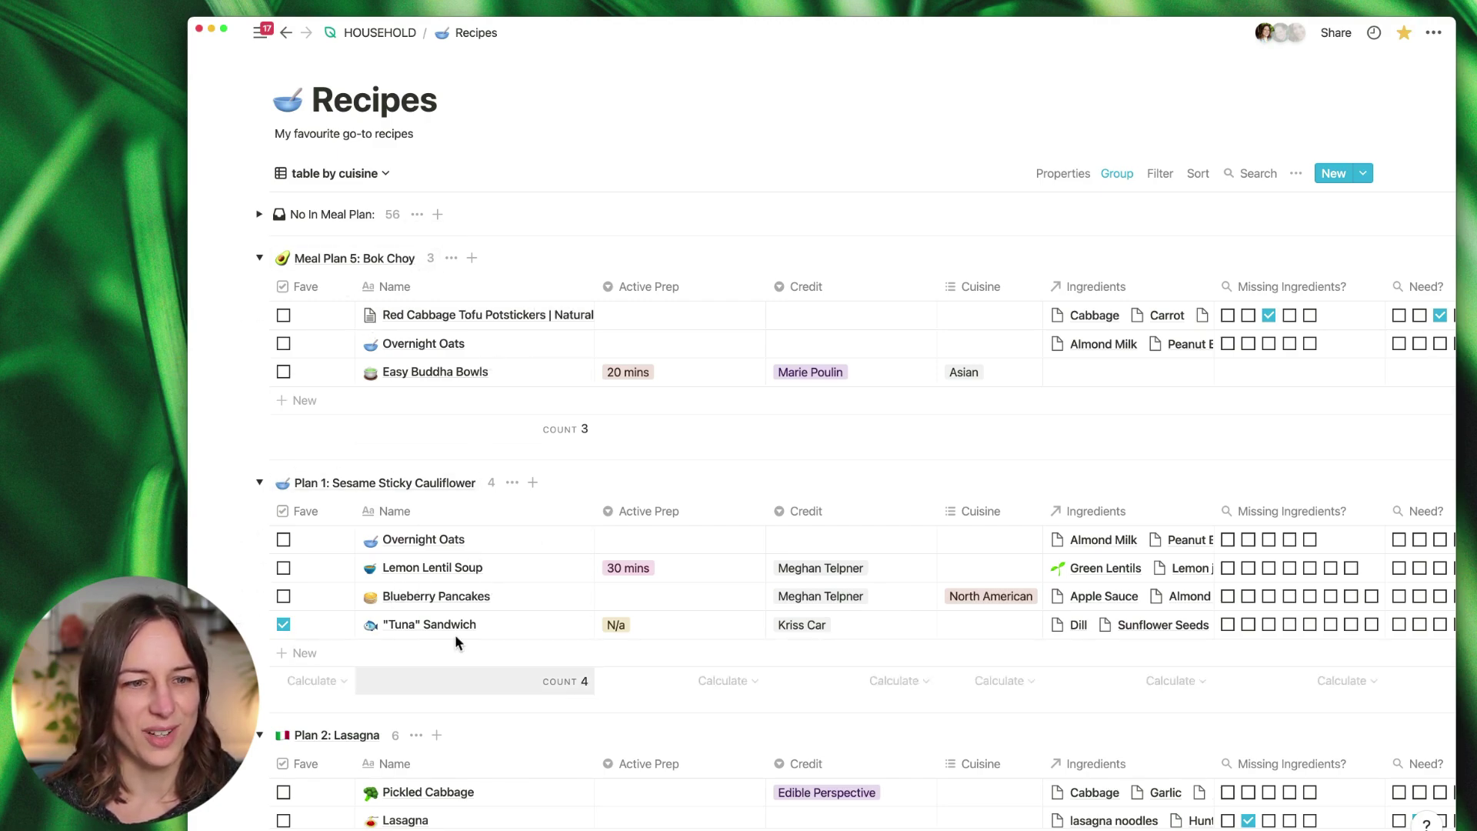
{"action": "scroll", "coordinate": [477, 561], "scroll_direction": "down", "scroll_amount": 2}
{"action": "scroll", "coordinate": [505, 489], "scroll_direction": "down", "scroll_amount": 3}
{"action": "scroll", "coordinate": [454, 570], "scroll_direction": "up", "scroll_amount": 5}
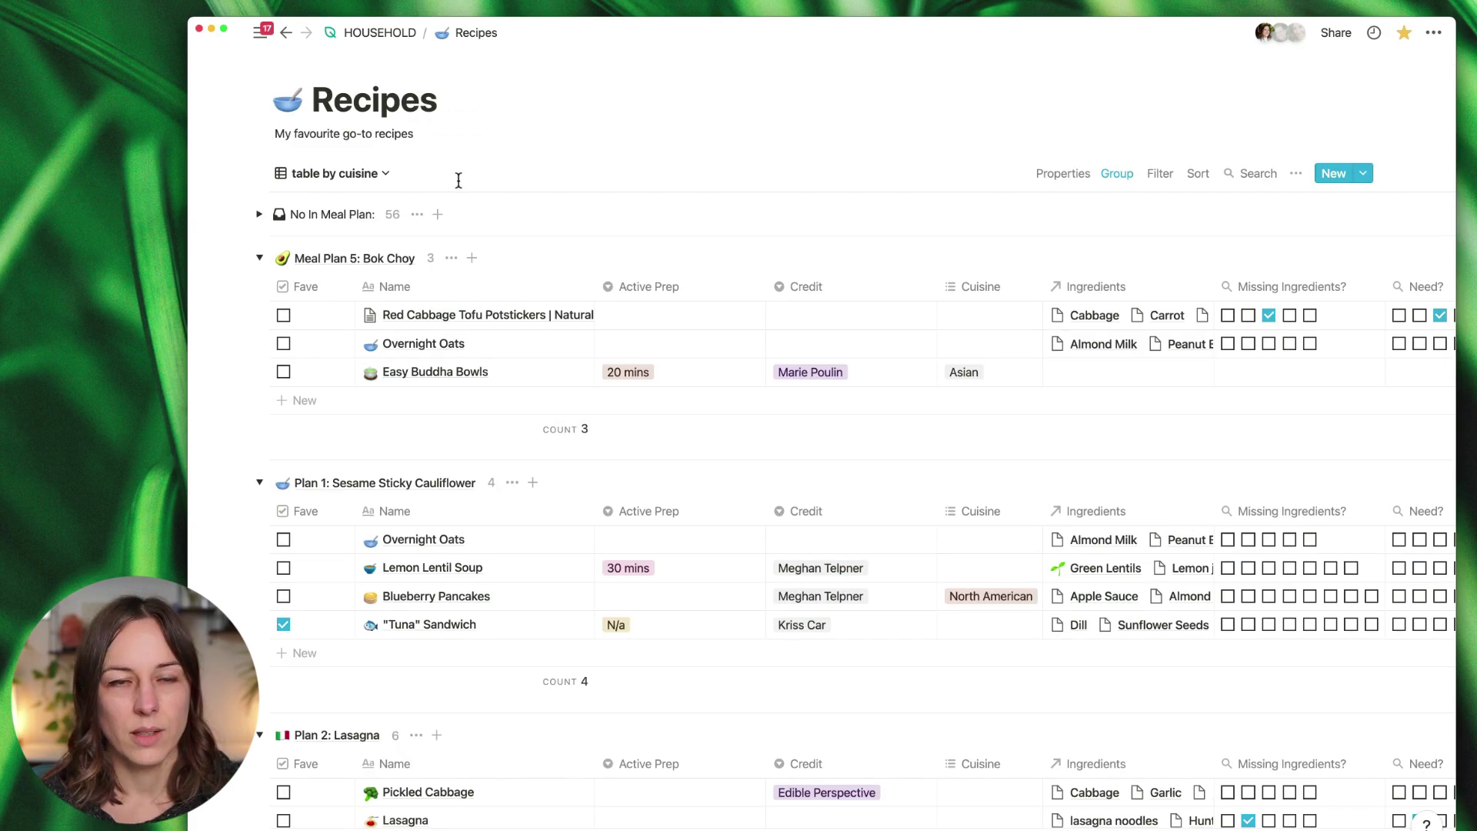
{"action": "left_click", "coordinate": [375, 176]}
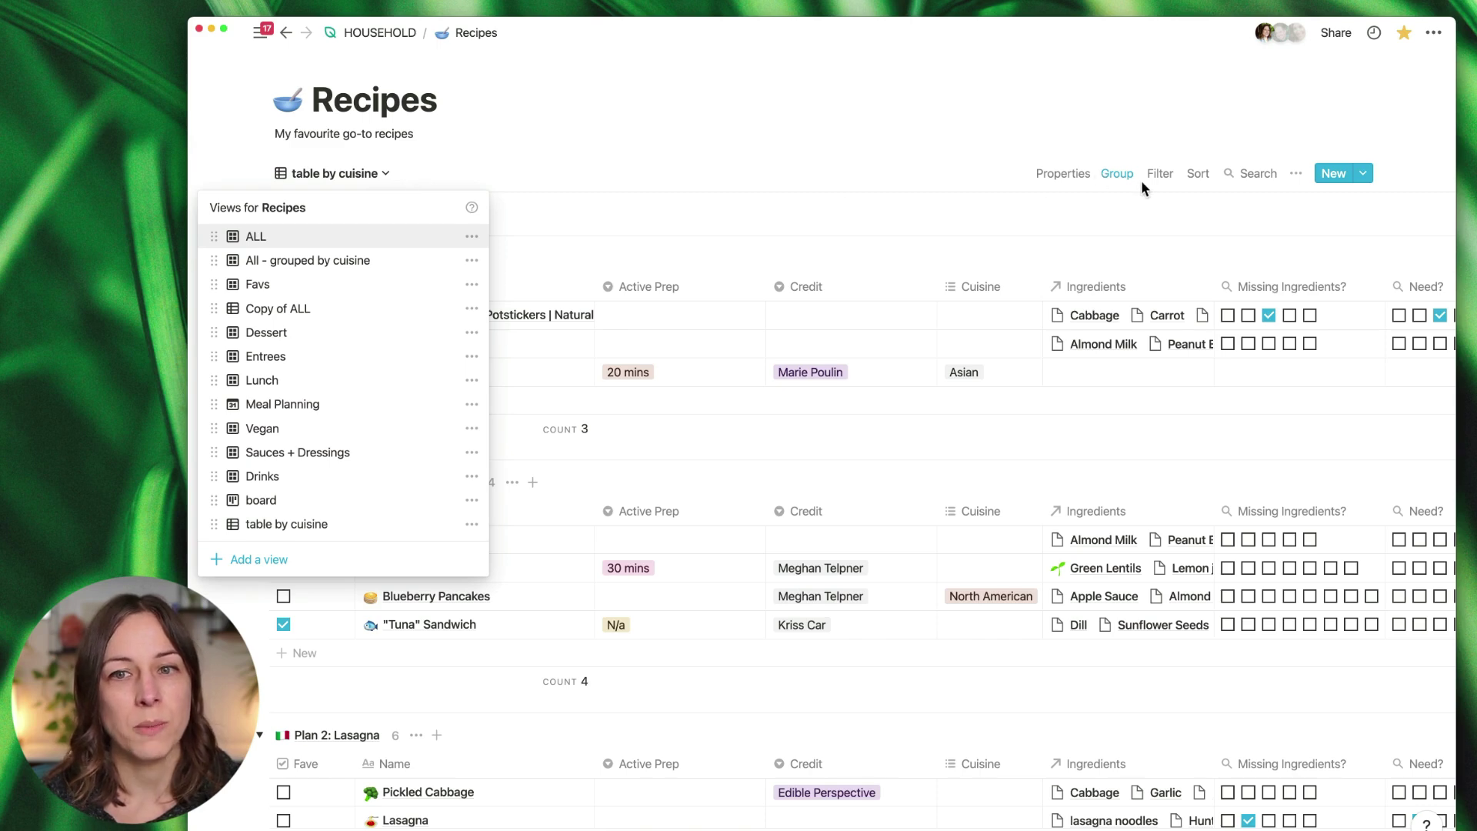
{"action": "left_click", "coordinate": [518, 170]}
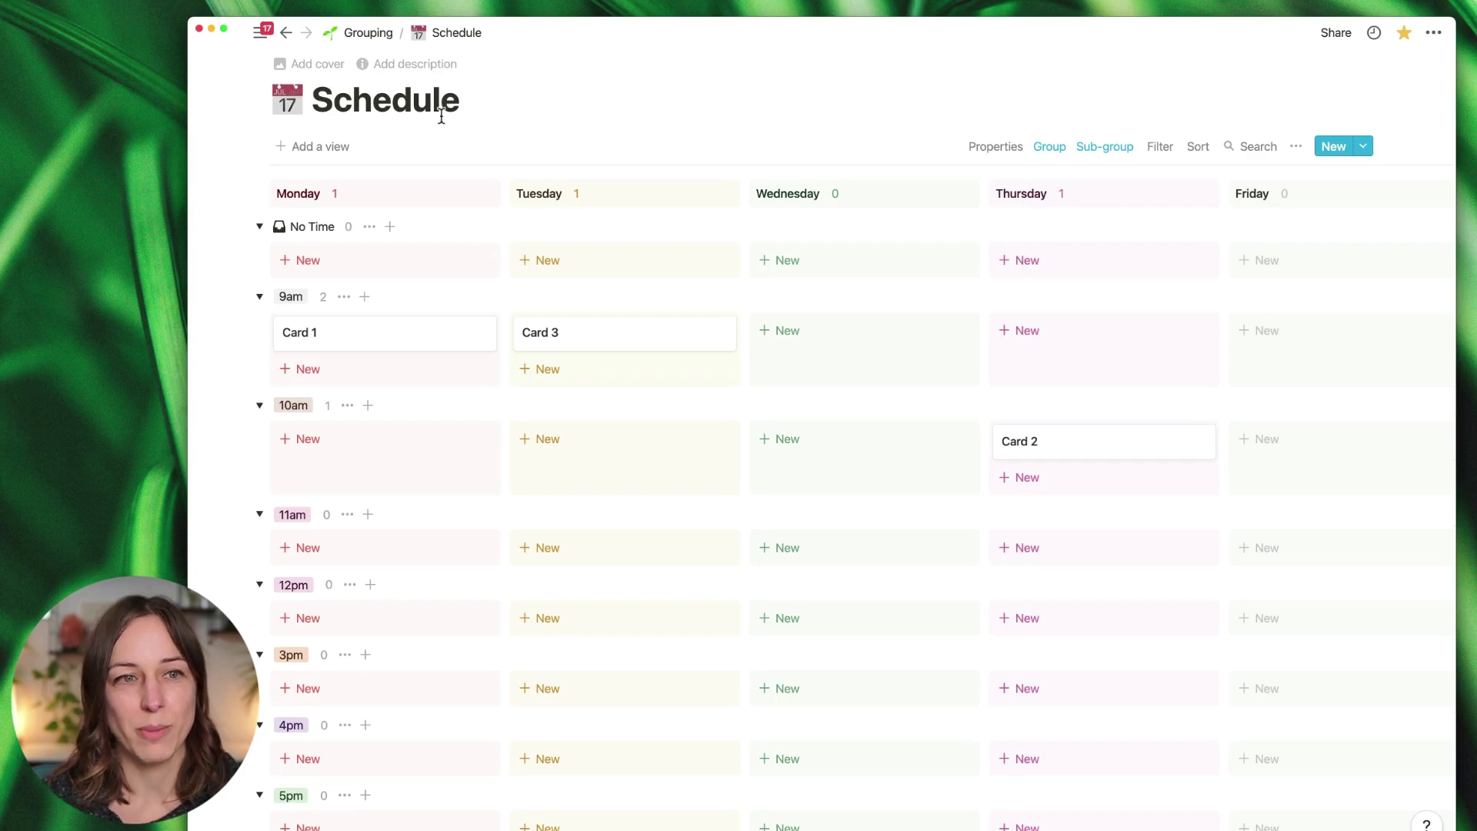
Step: Open Card 1, rename its Status property to Day, and close the card
{"action": "left_click", "coordinate": [368, 333]}
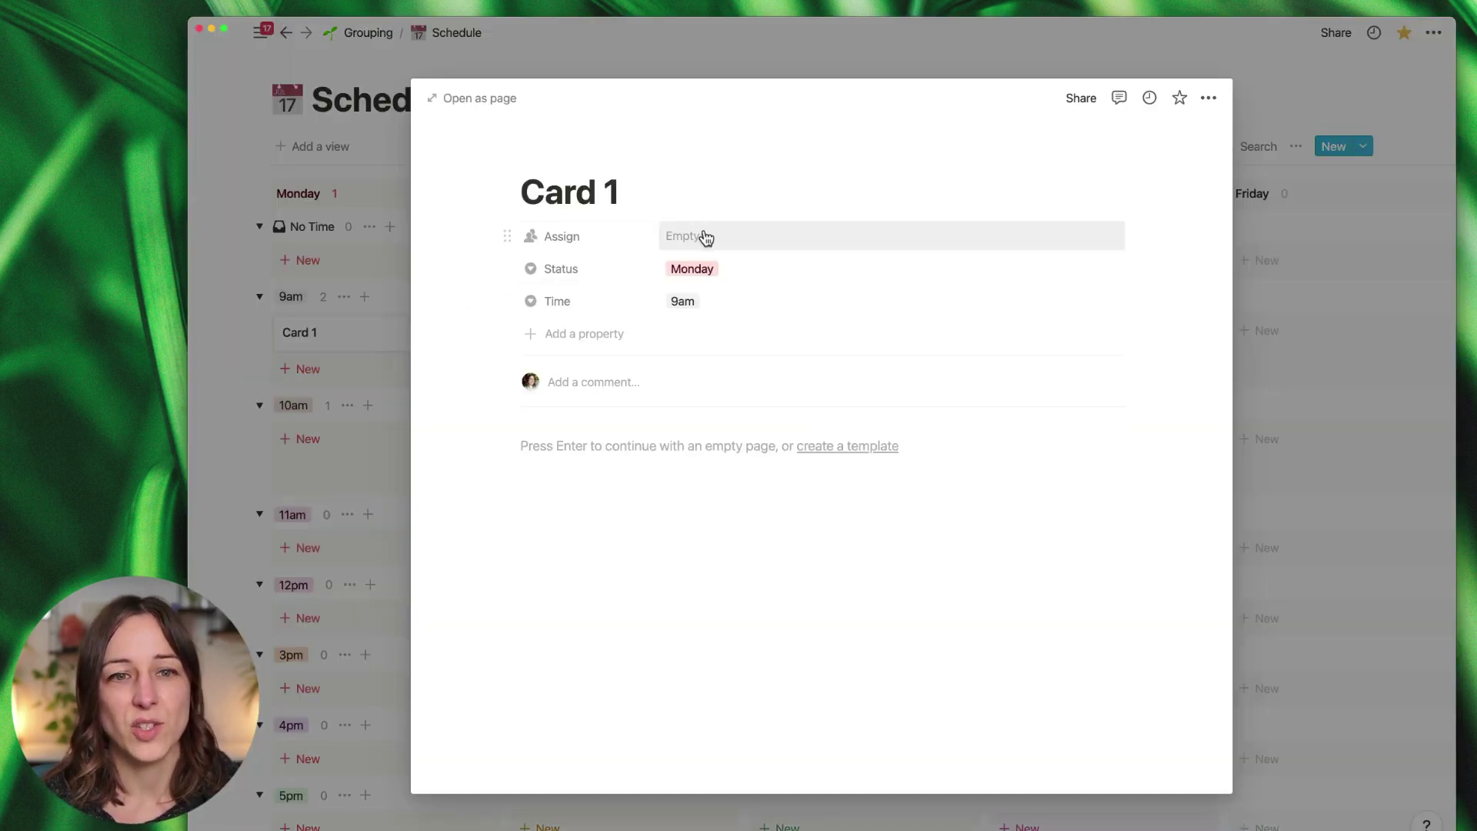
{"action": "left_click", "coordinate": [740, 270]}
{"action": "left_click", "coordinate": [575, 271]}
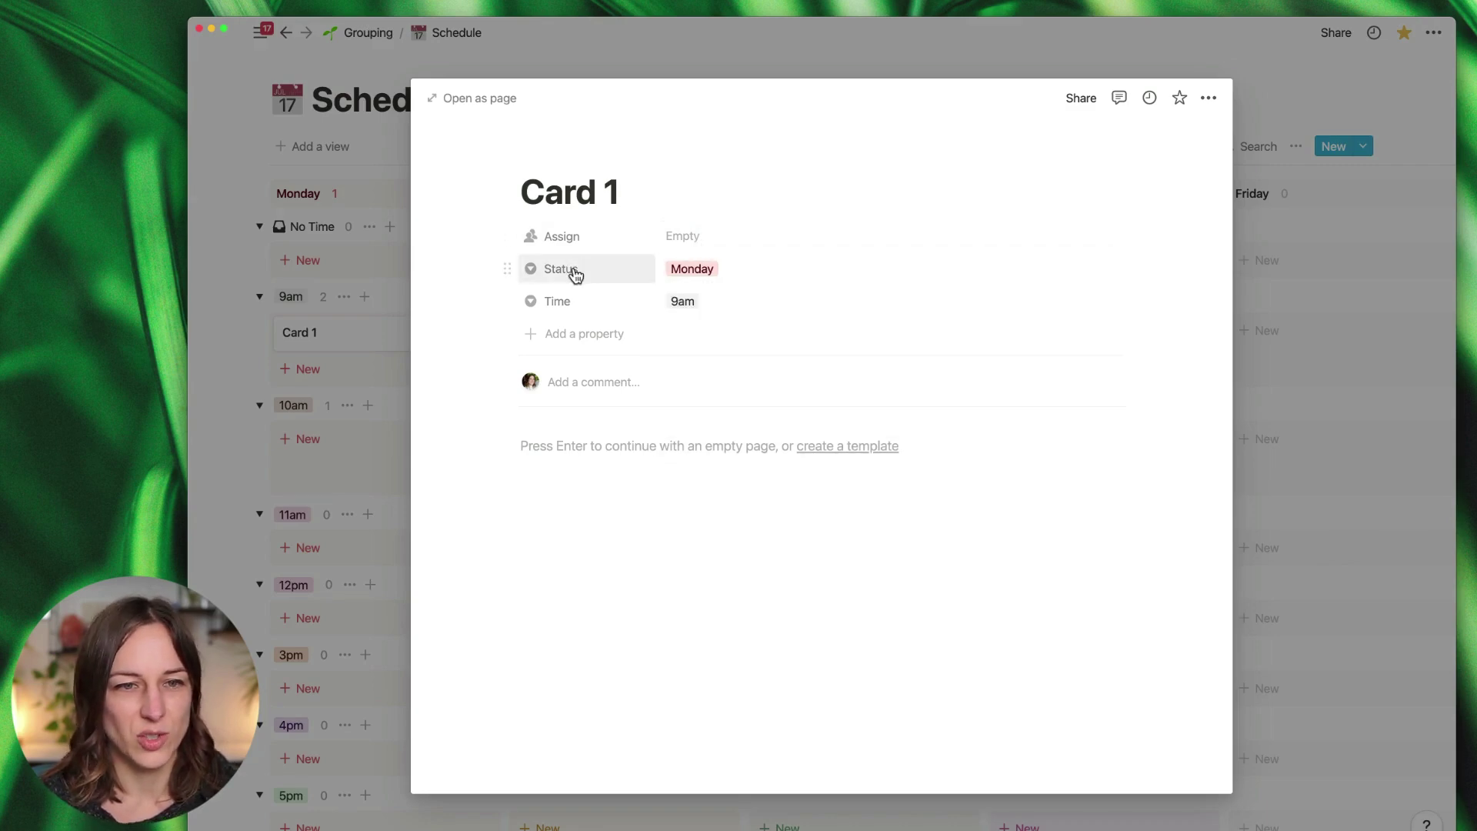
{"action": "left_click", "coordinate": [575, 271]}
{"action": "type", "text": "Day"}
{"action": "key", "text": "Return"}
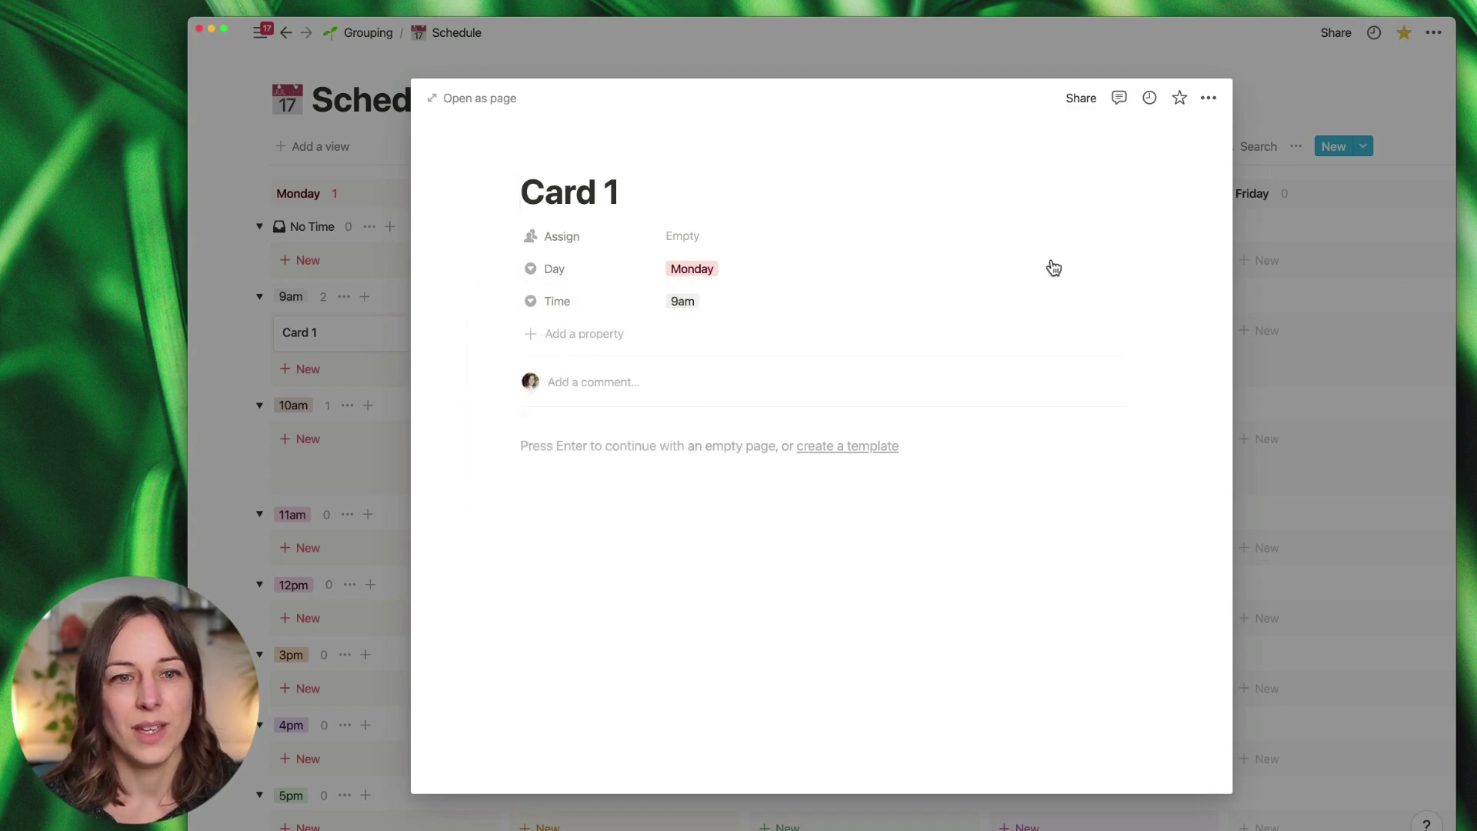
{"action": "key", "text": "Escape"}
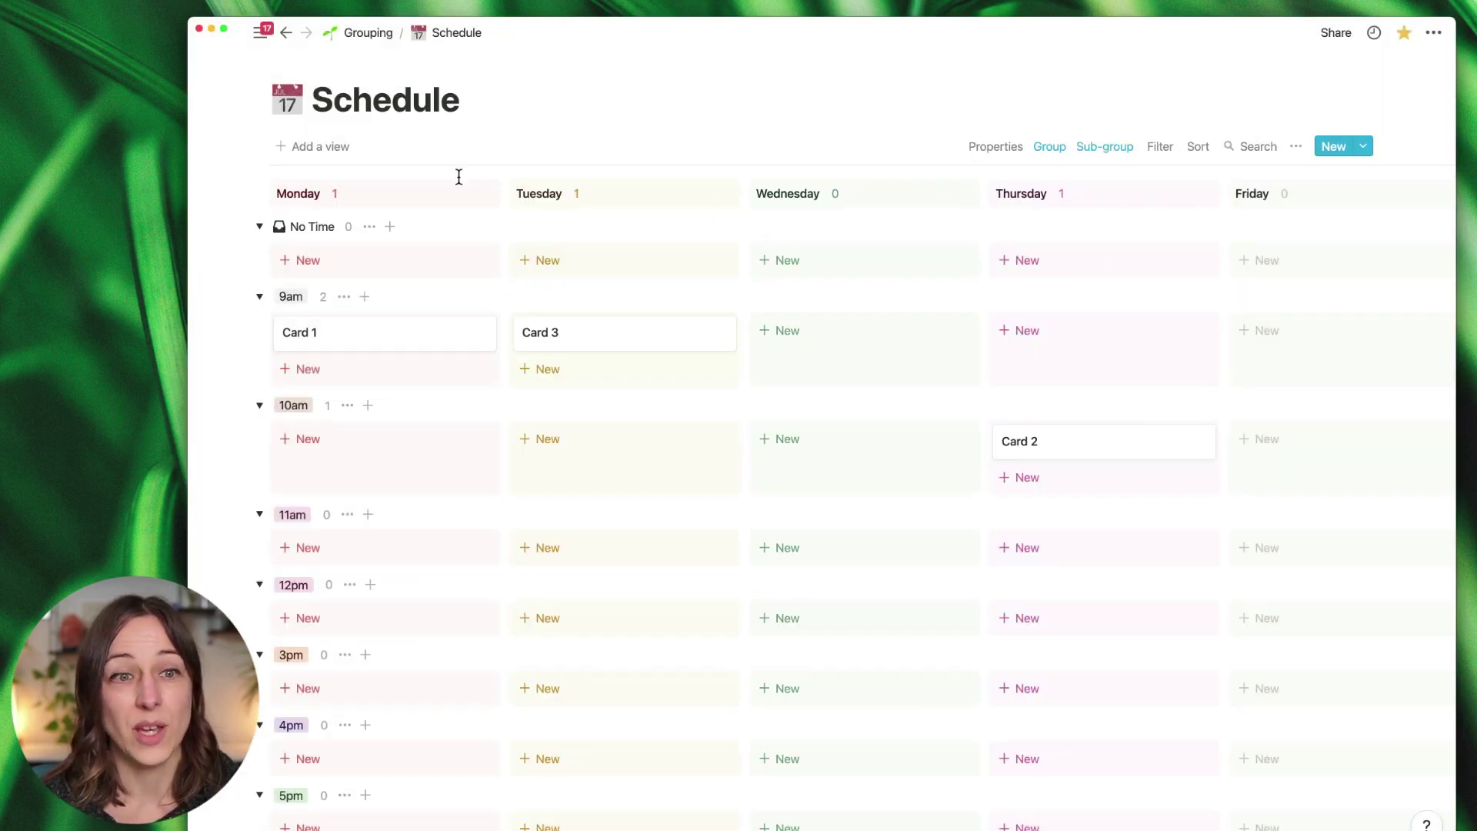
Step: Move Card 1 to Tuesday 10am, add a Walk card on Monday 10am, and copy it to Wednesday 10am
{"action": "left_click_drag", "start_coordinate": [408, 341], "coordinate": [607, 458]}
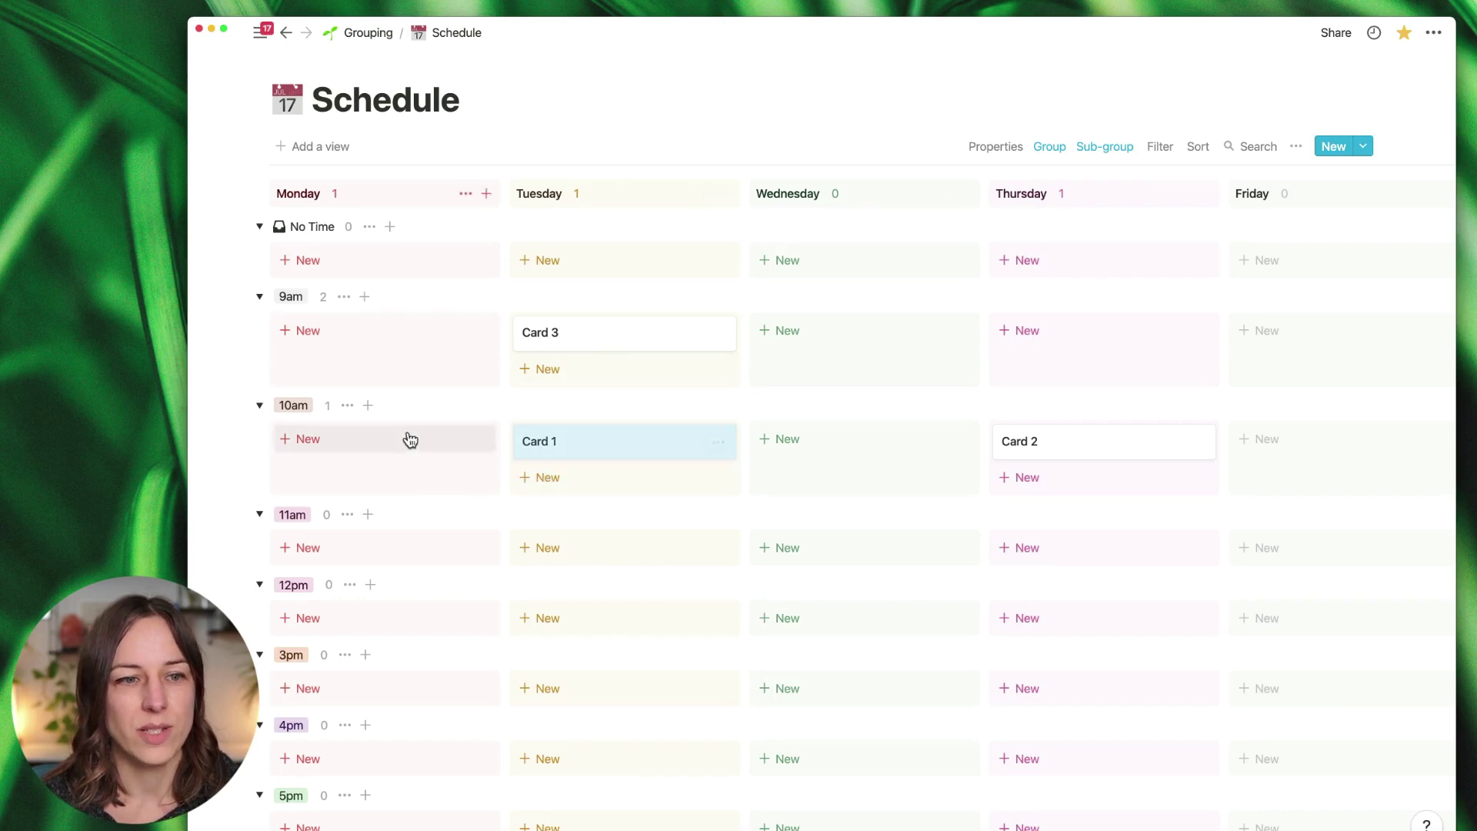
{"action": "left_click", "coordinate": [303, 439]}
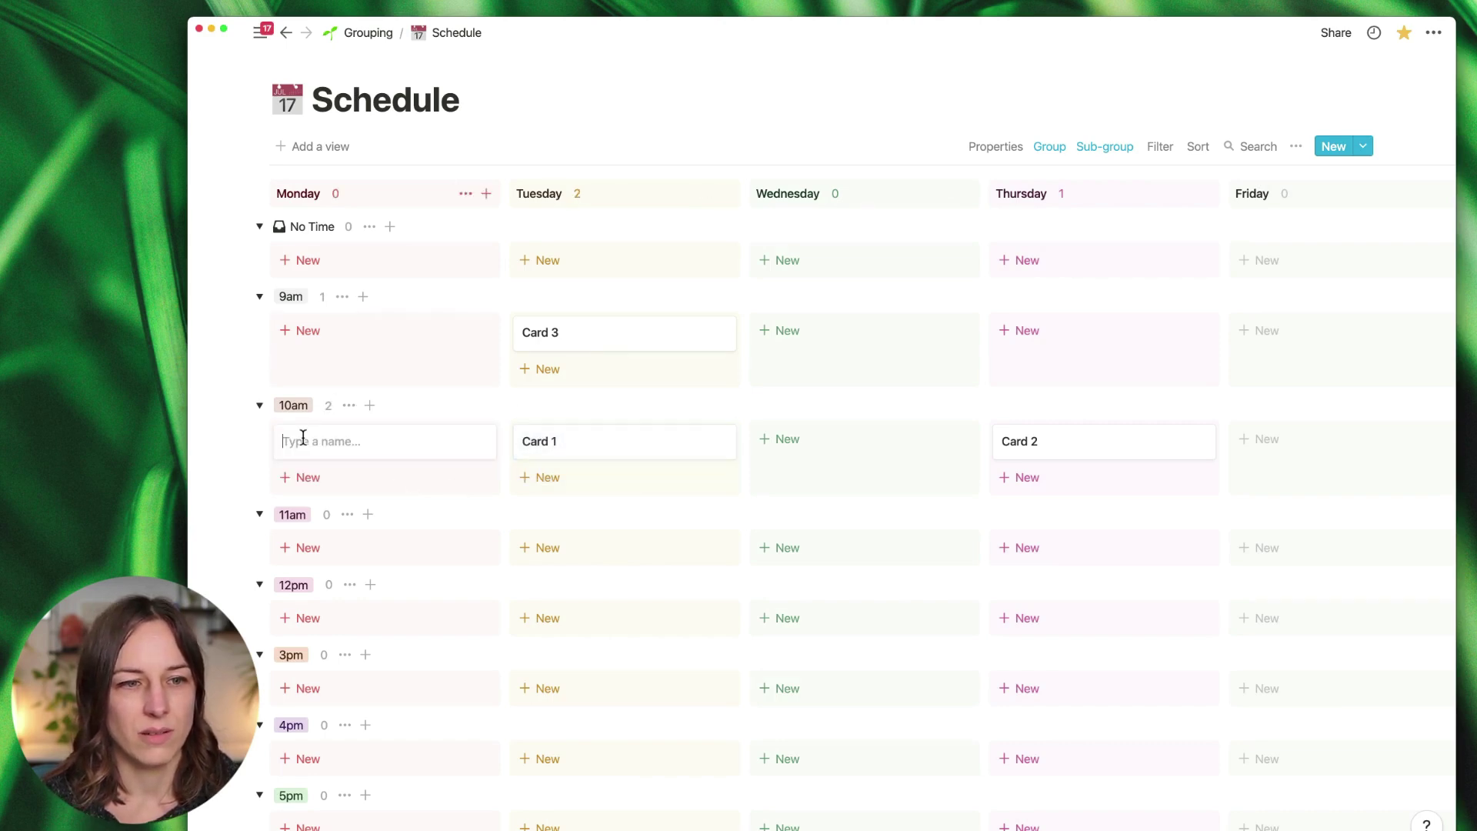
{"action": "key", "text": "Escape"}
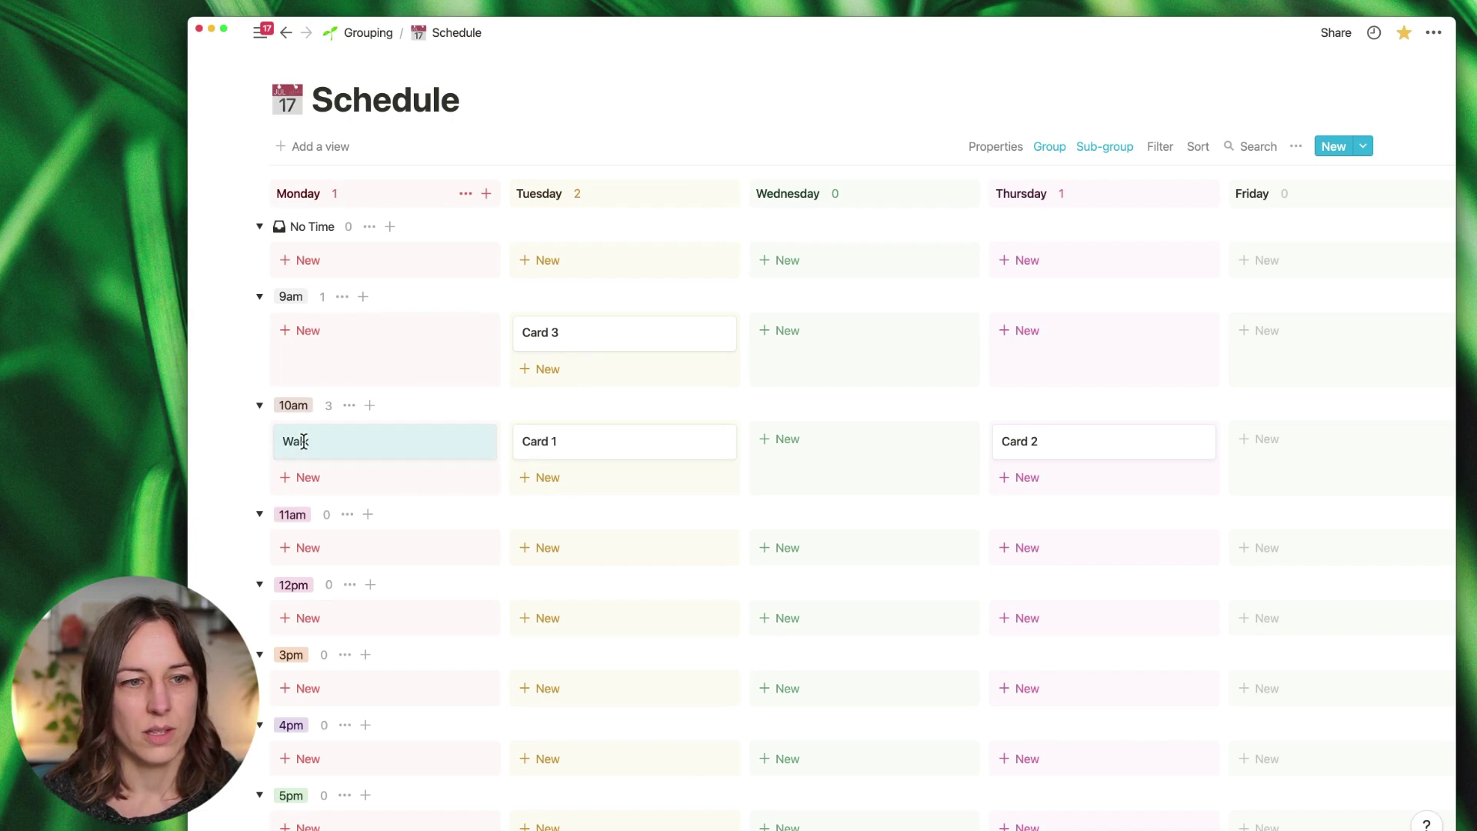
{"action": "left_click_drag", "start_coordinate": [409, 450], "coordinate": [855, 424]}
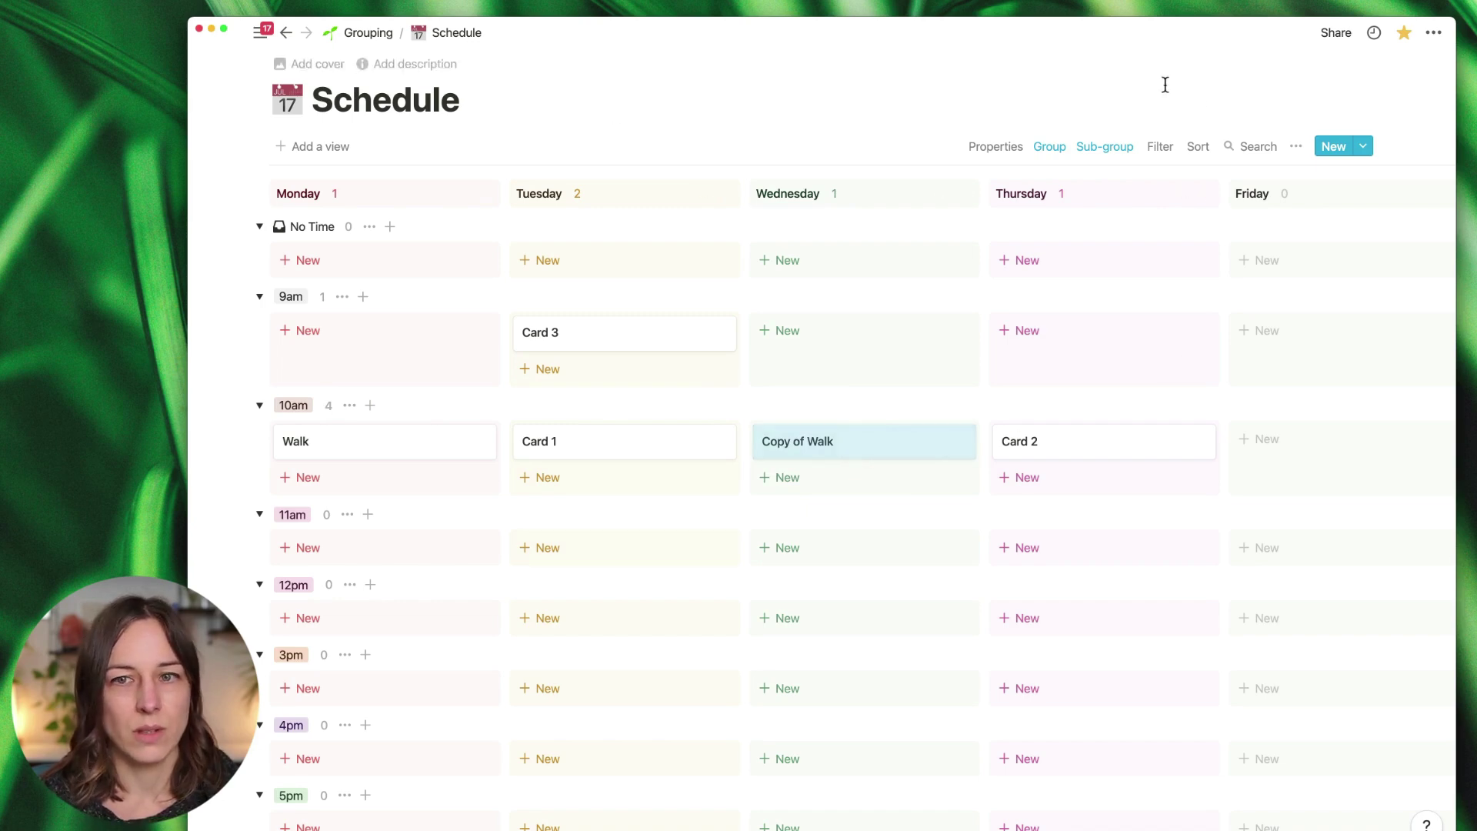
Step: Check that the board is grouped by Day, then view the Time sub-groups from No Time to 9pm
{"action": "left_click", "coordinate": [1122, 153]}
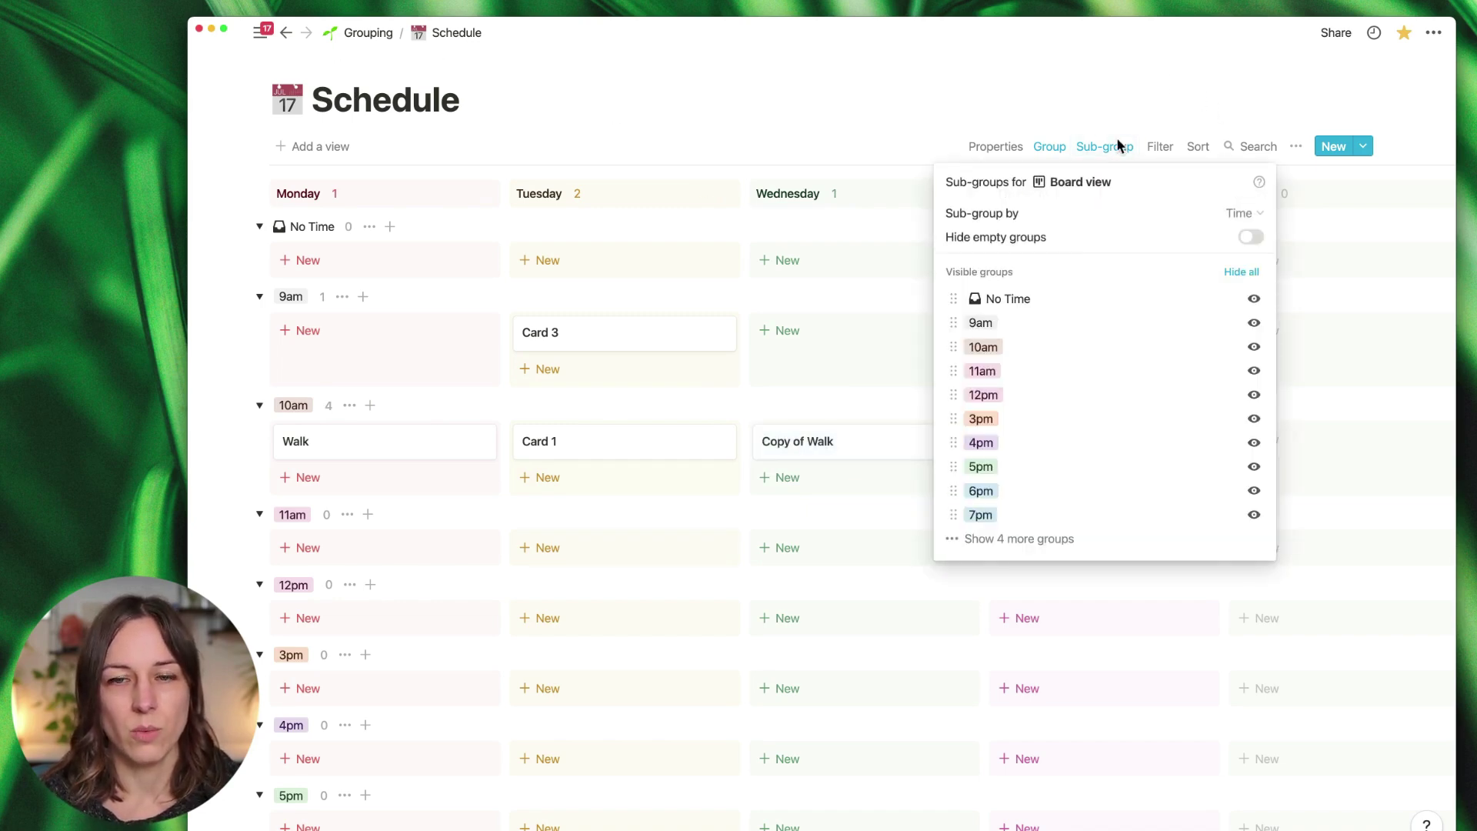
{"action": "left_click", "coordinate": [1047, 149]}
{"action": "left_click", "coordinate": [1048, 149]}
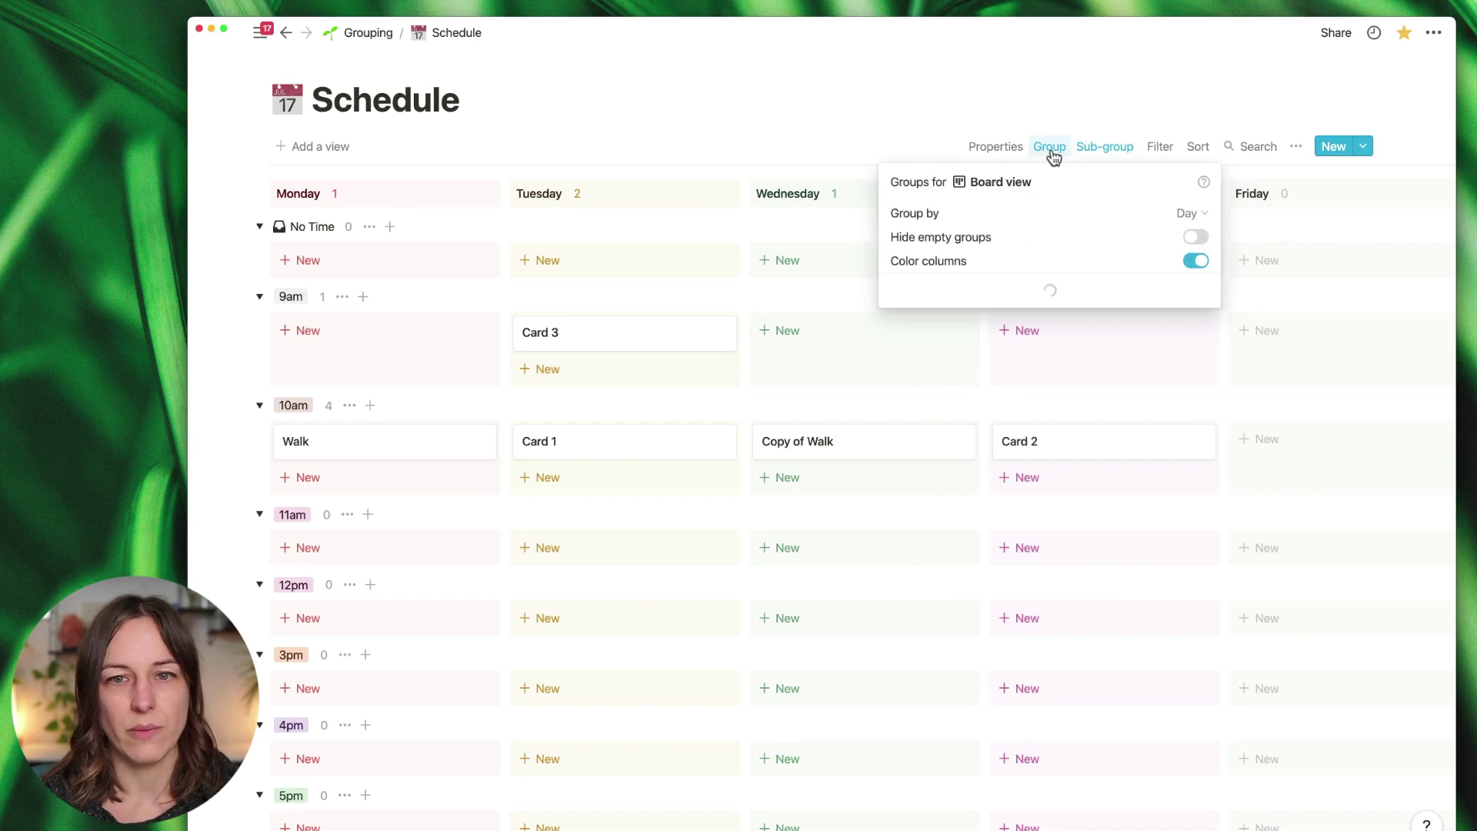
{"action": "left_click", "coordinate": [1192, 220]}
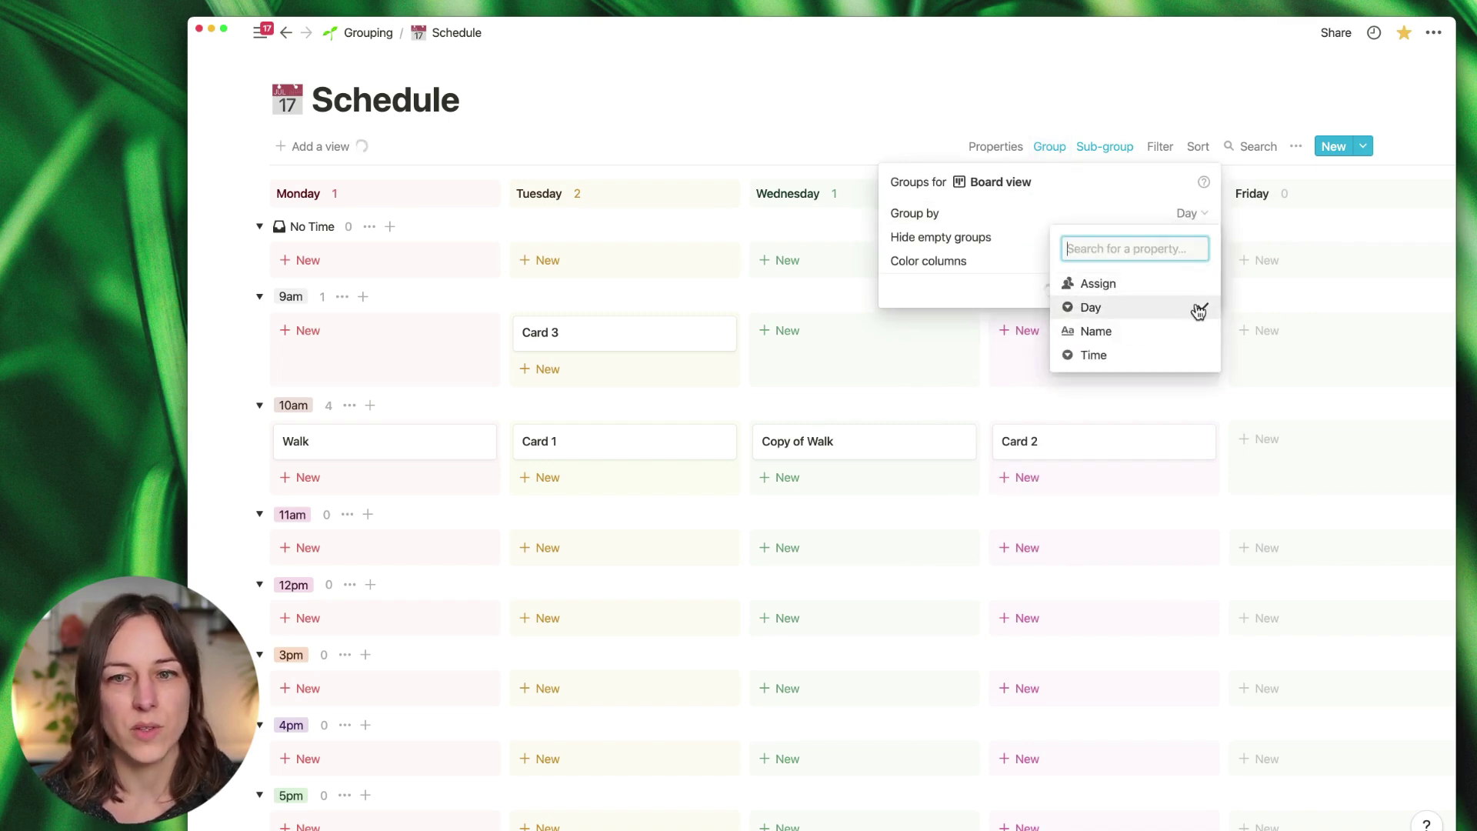
{"action": "left_click", "coordinate": [1110, 148]}
{"action": "left_click", "coordinate": [1123, 146]}
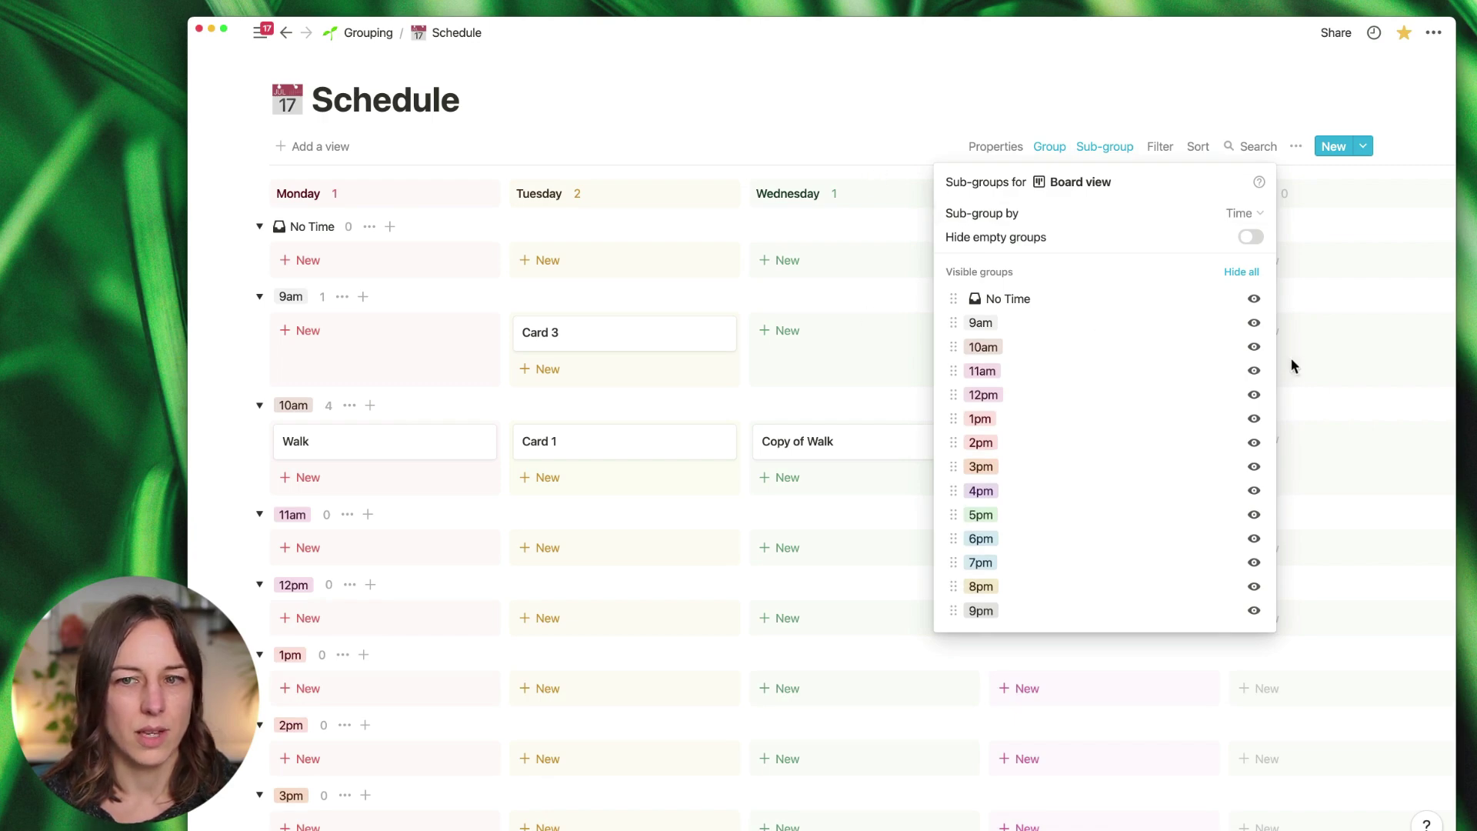
Step: Turn the Tuesday column green, then back to yellow, and scroll down to Tasks by Project
{"action": "left_click", "coordinate": [652, 181]}
{"action": "left_click", "coordinate": [705, 194]}
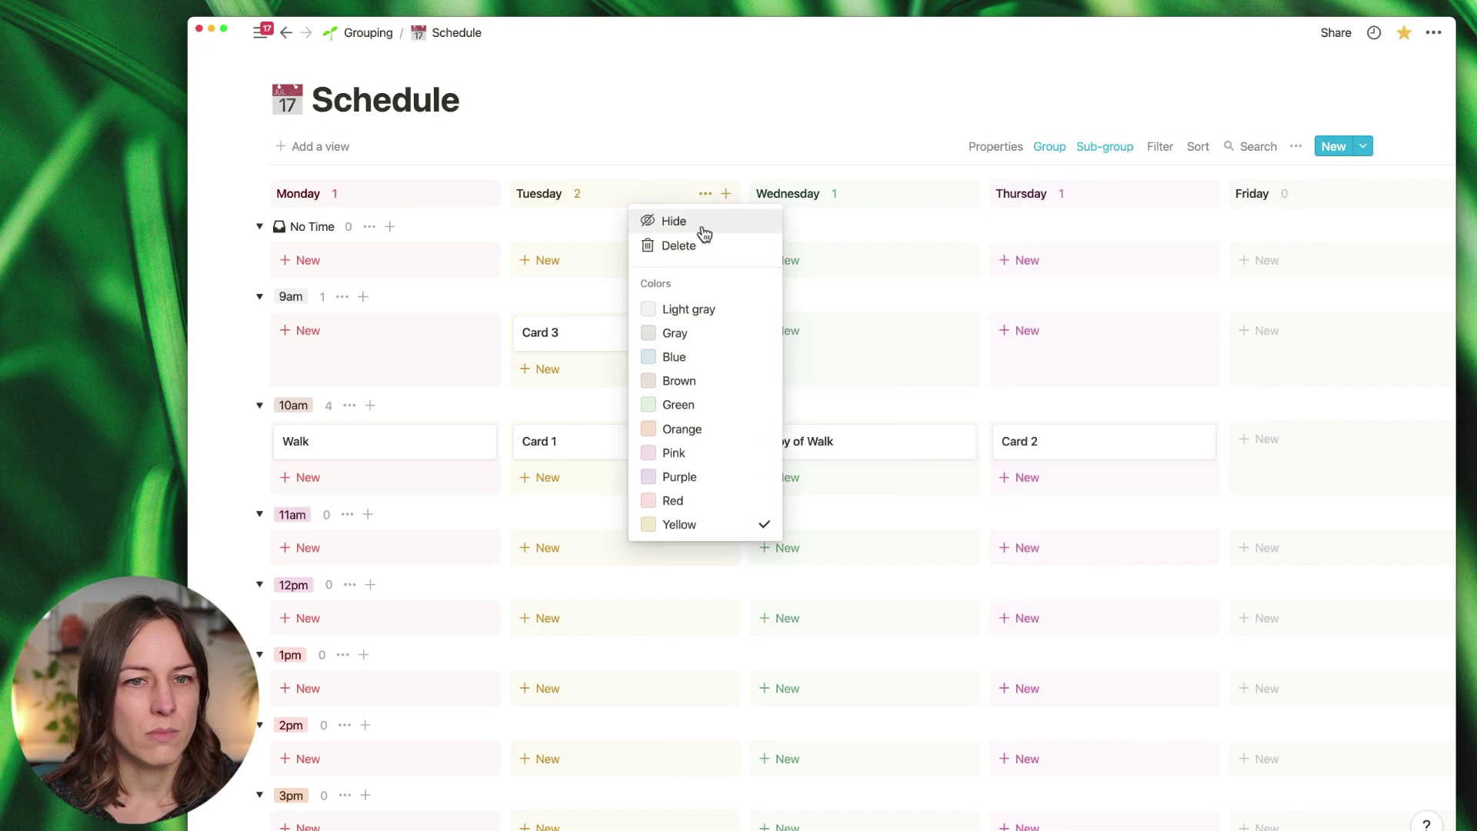
{"action": "left_click", "coordinate": [741, 409]}
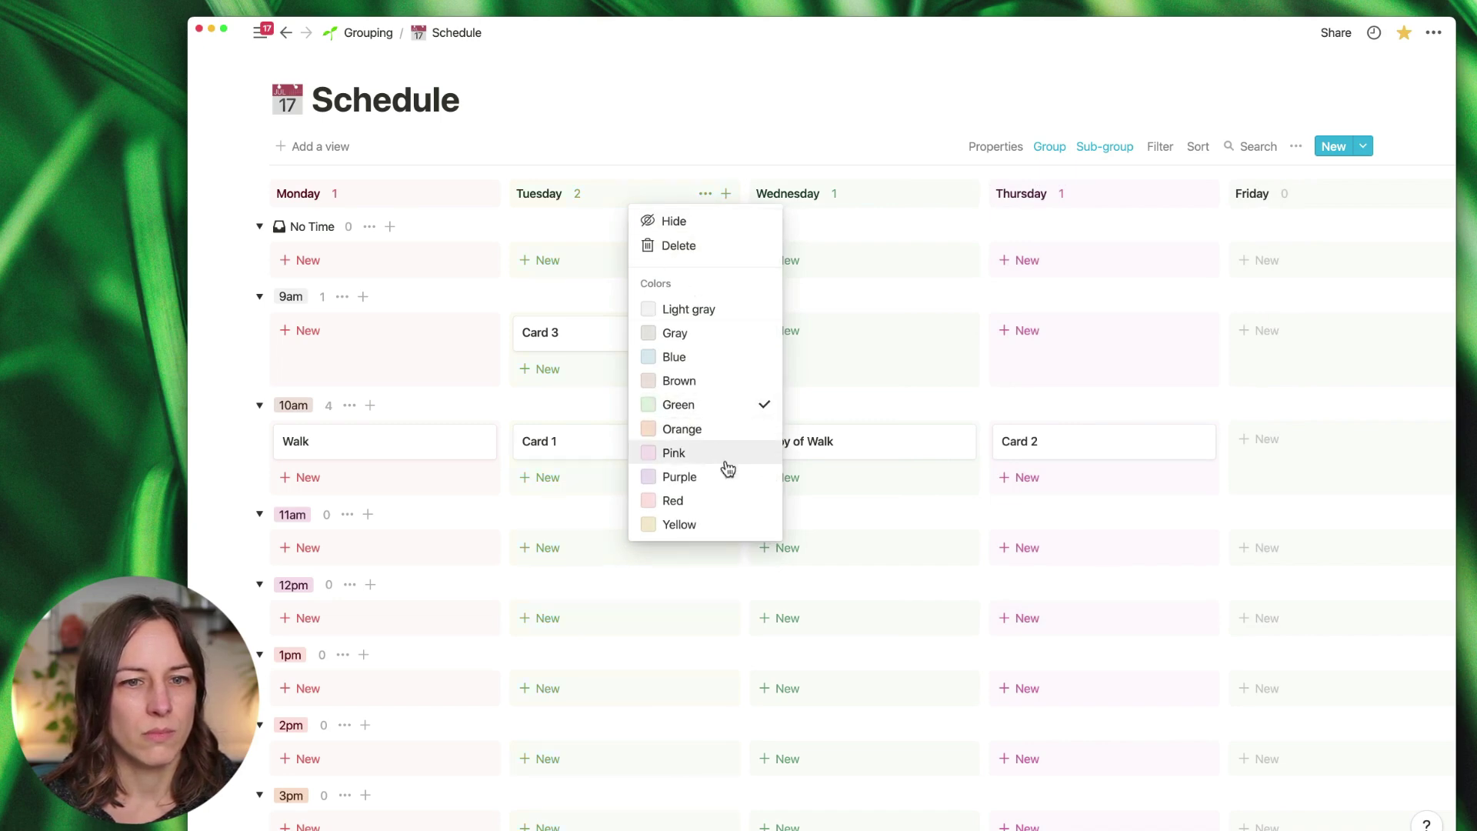
{"action": "left_click", "coordinate": [740, 523]}
{"action": "left_click", "coordinate": [823, 201]}
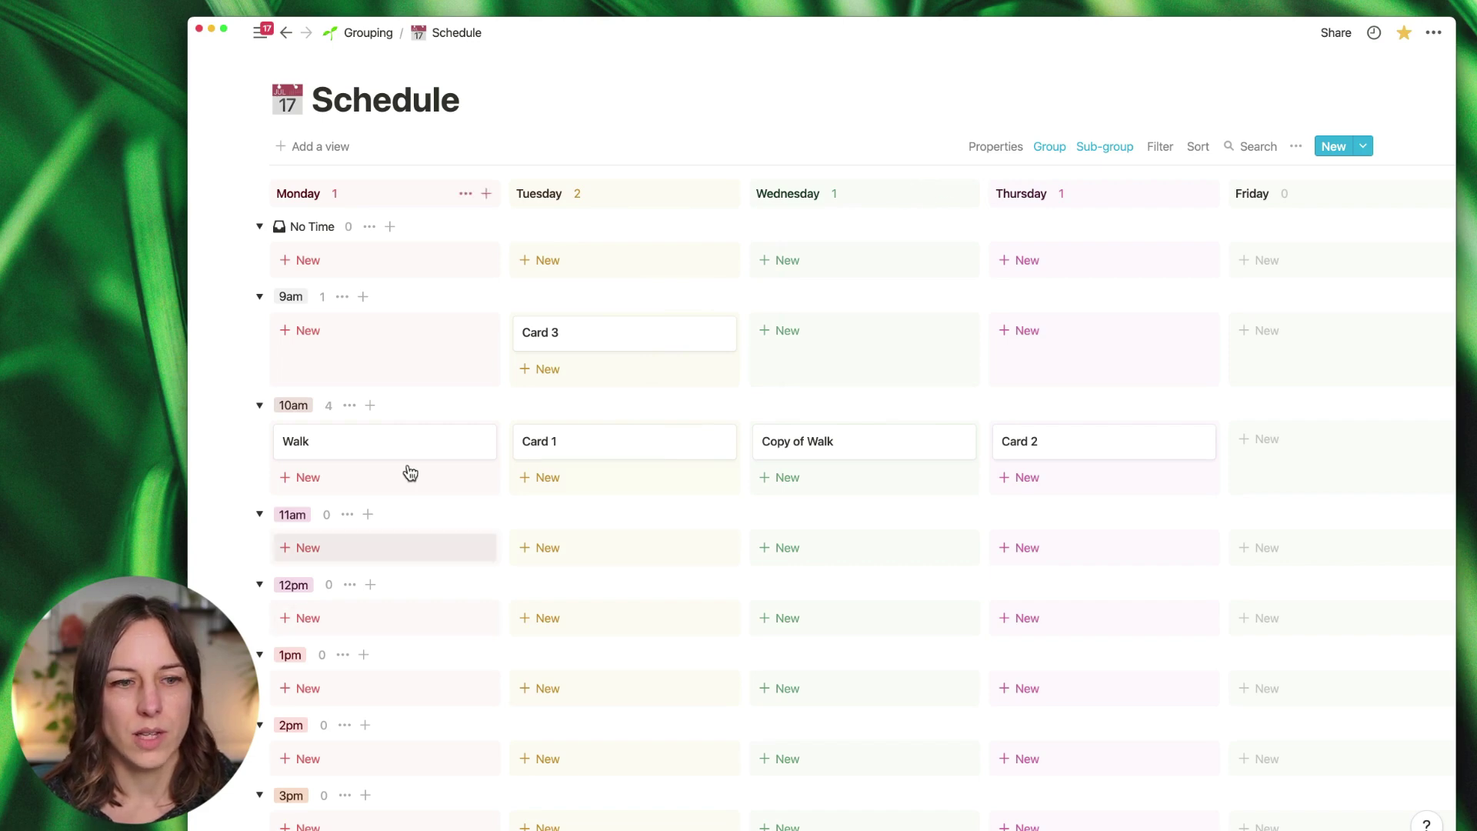
{"action": "scroll", "coordinate": [1069, 435], "scroll_direction": "down", "scroll_amount": 2}
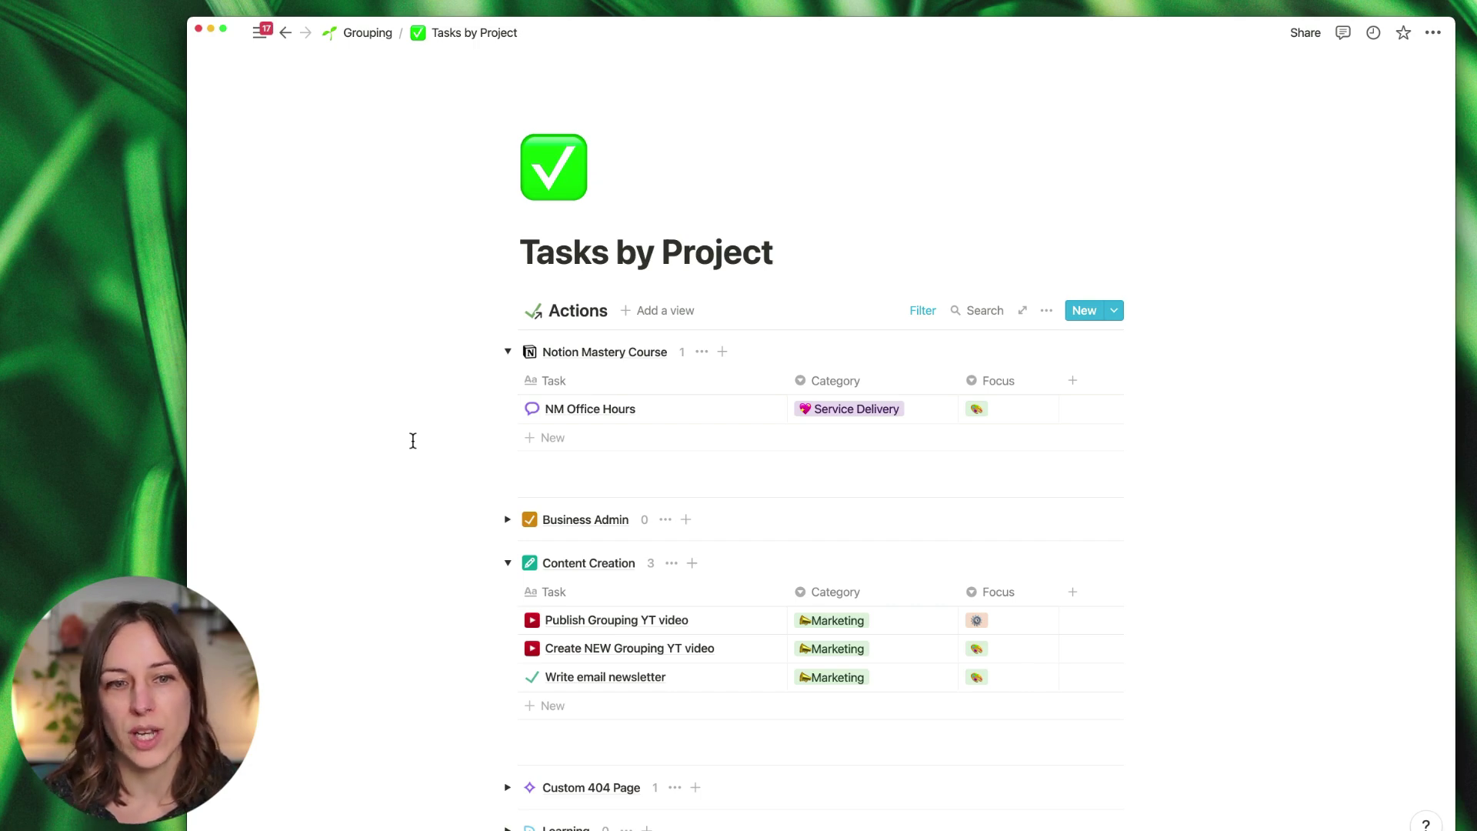
Step: Add a task titled 'test' under Business Admin and expand that group to show it
{"action": "scroll", "coordinate": [399, 393], "scroll_direction": "down", "scroll_amount": 2}
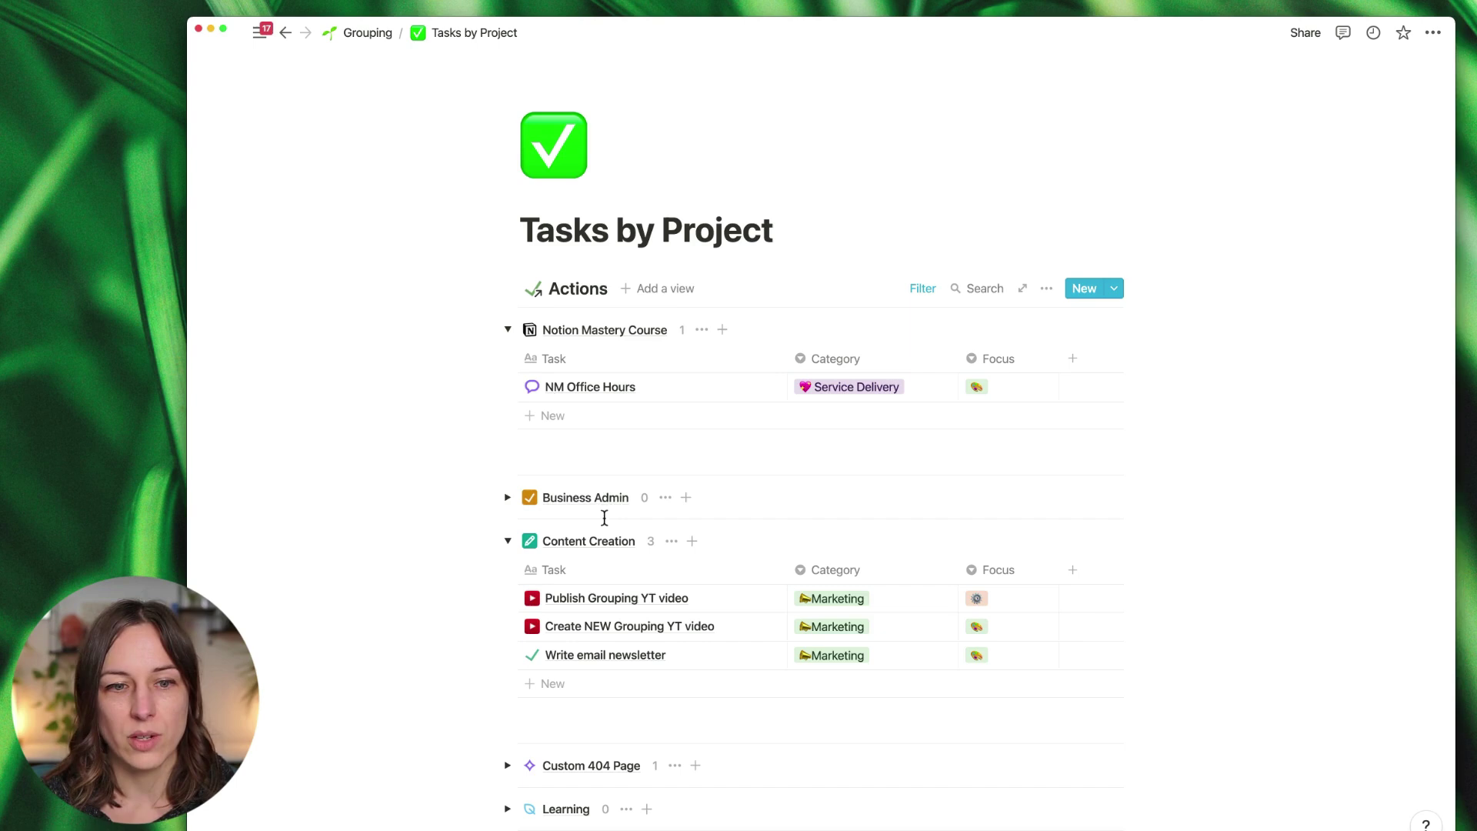
{"action": "left_click", "coordinate": [685, 498]}
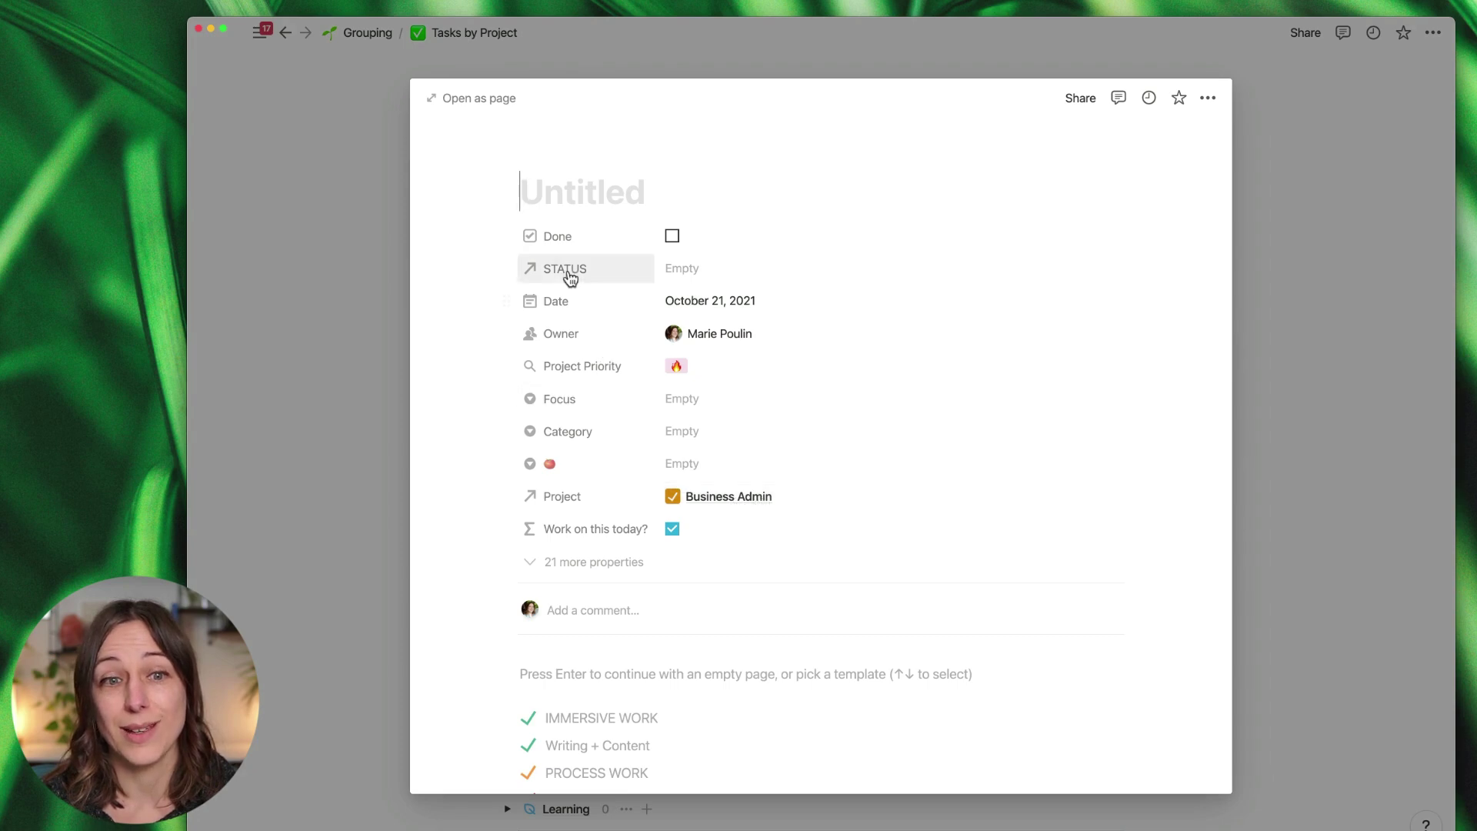
{"action": "type", "text": "test"}
{"action": "key", "text": "Return"}
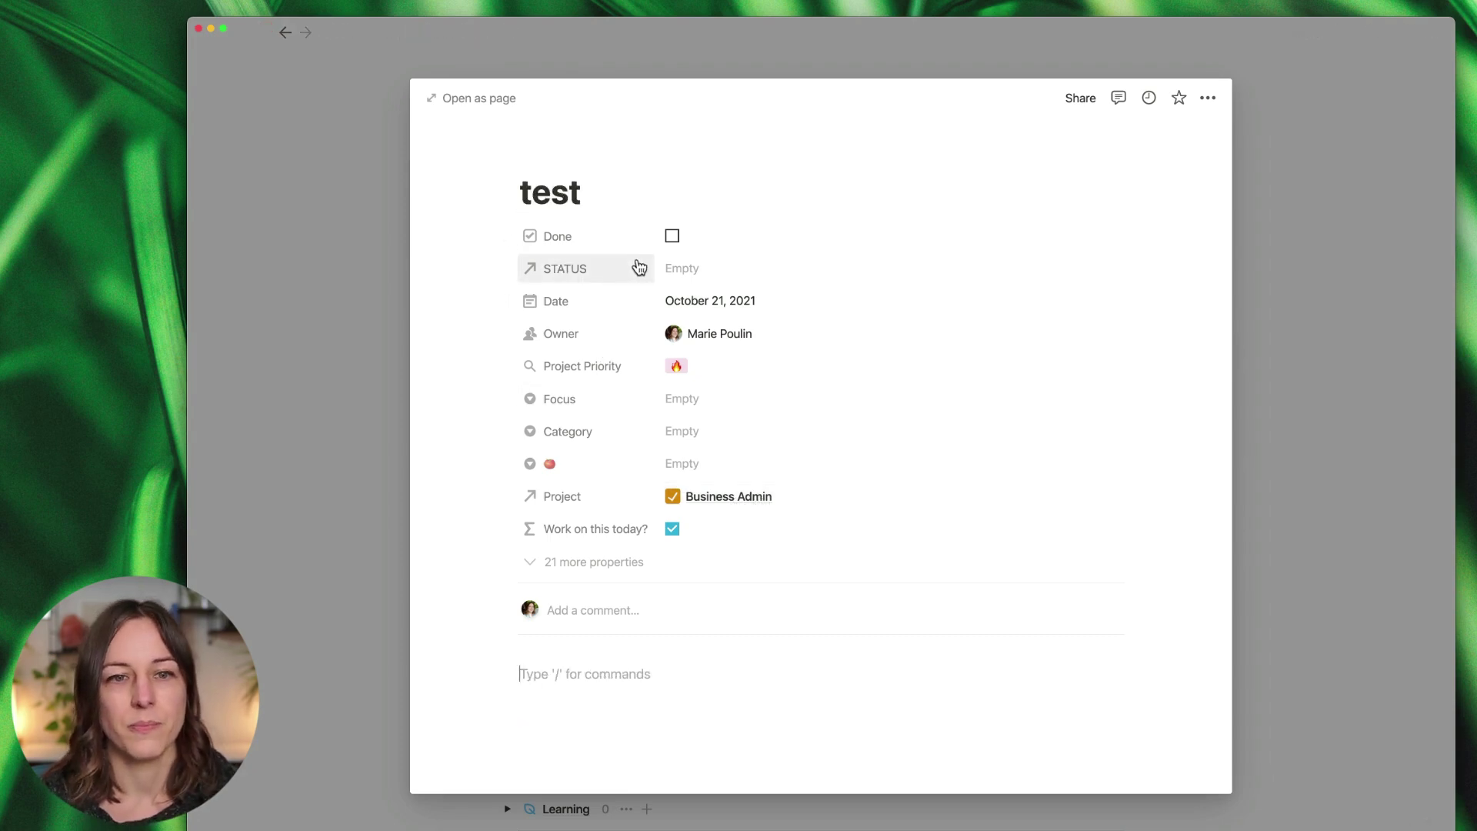
{"action": "left_click", "coordinate": [1324, 326]}
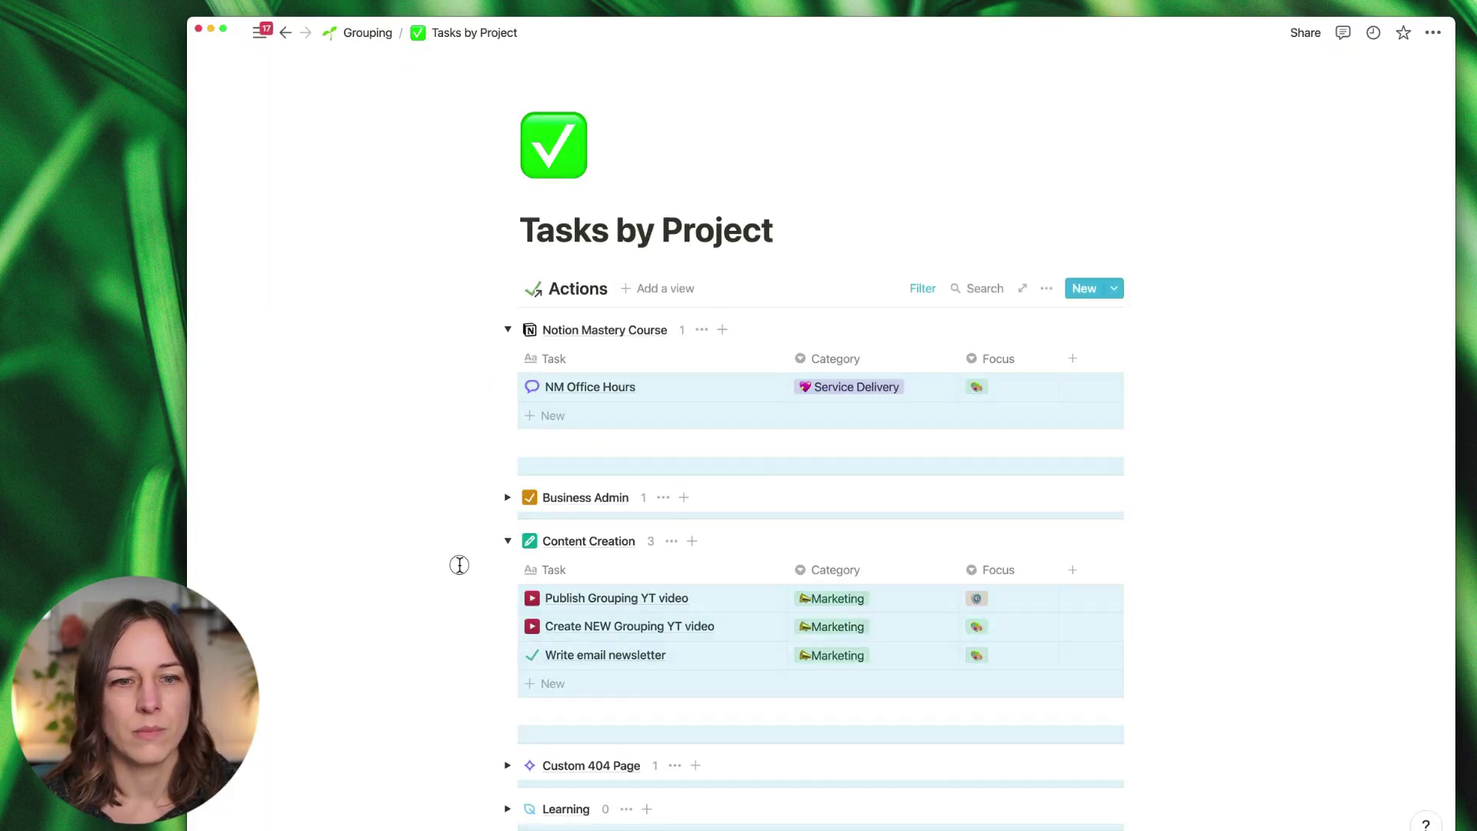
{"action": "left_click", "coordinate": [508, 496]}
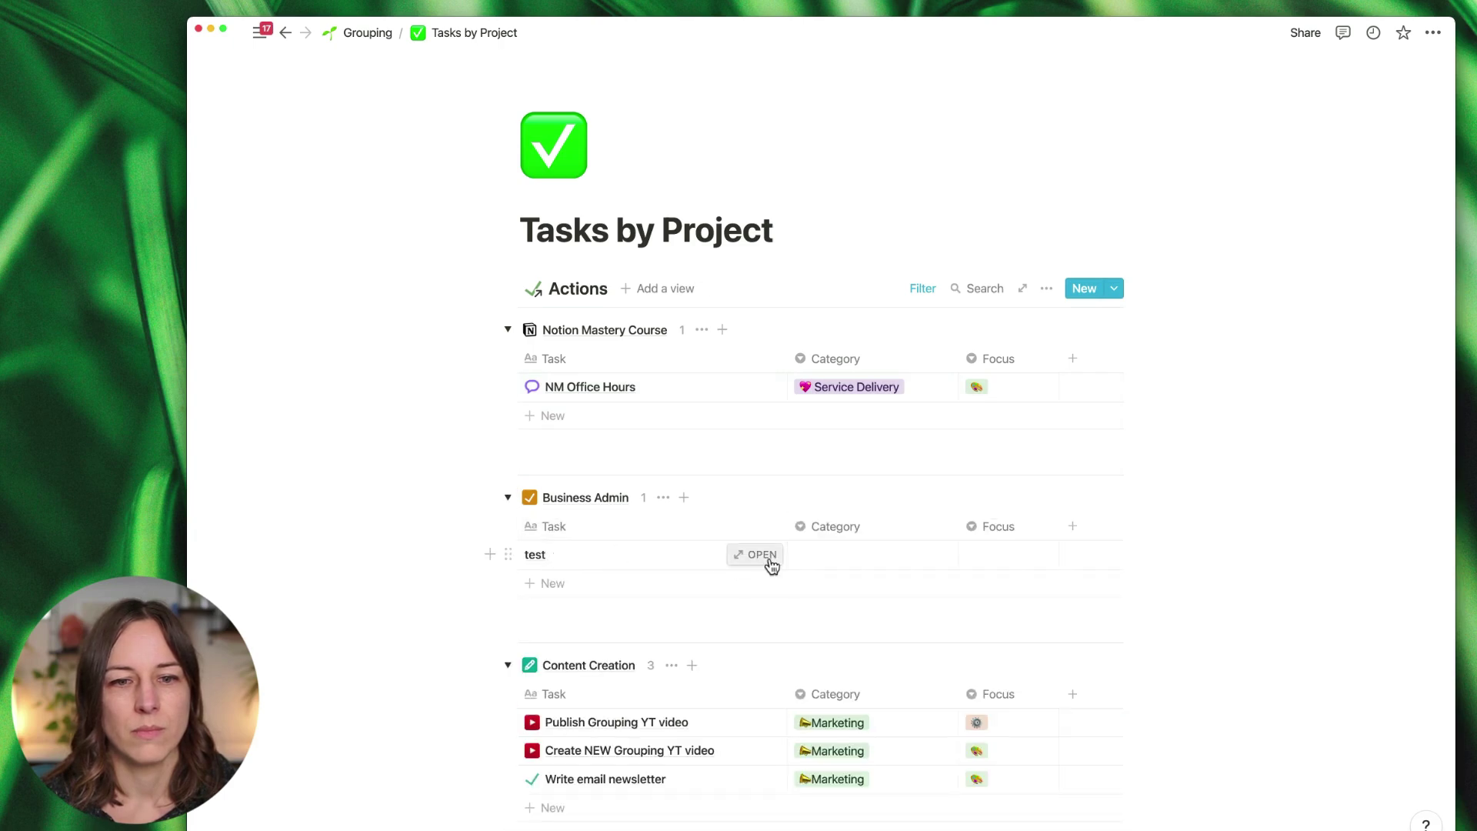
{"action": "scroll", "coordinate": [795, 534], "scroll_direction": "down", "scroll_amount": 5}
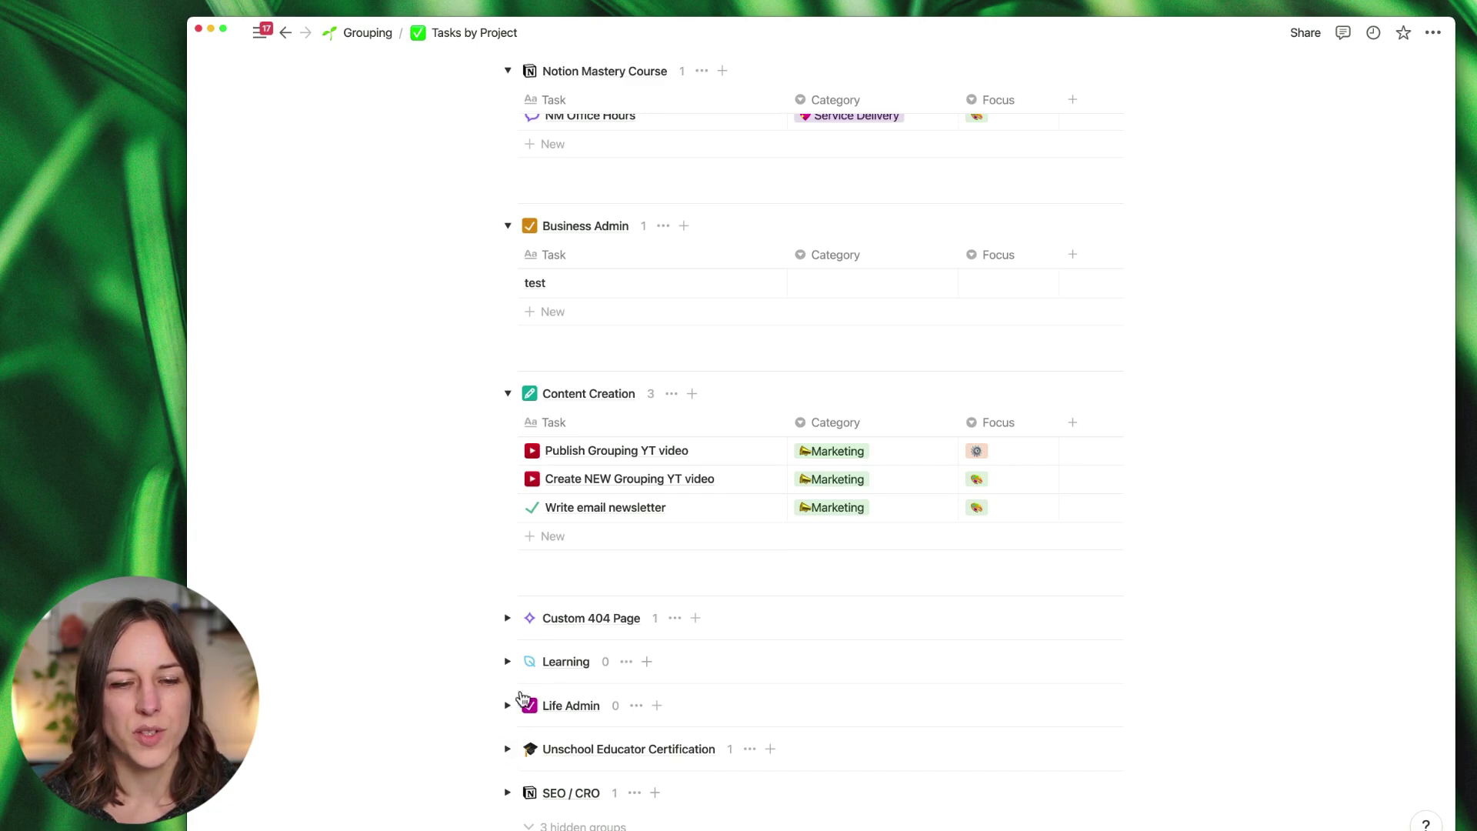
{"action": "scroll", "coordinate": [602, 425], "scroll_direction": "up", "scroll_amount": 4}
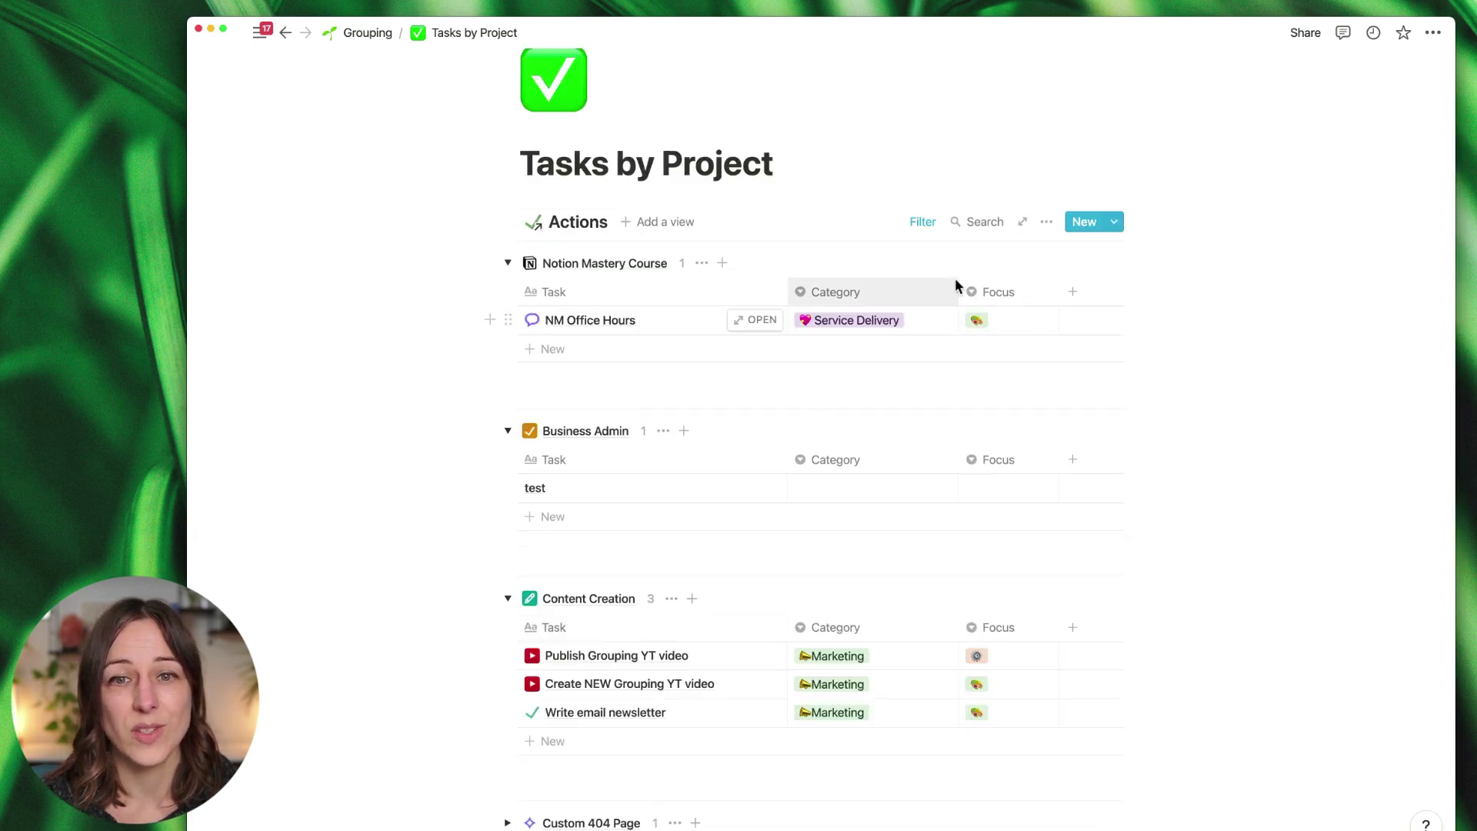
{"action": "left_click", "coordinate": [1047, 223]}
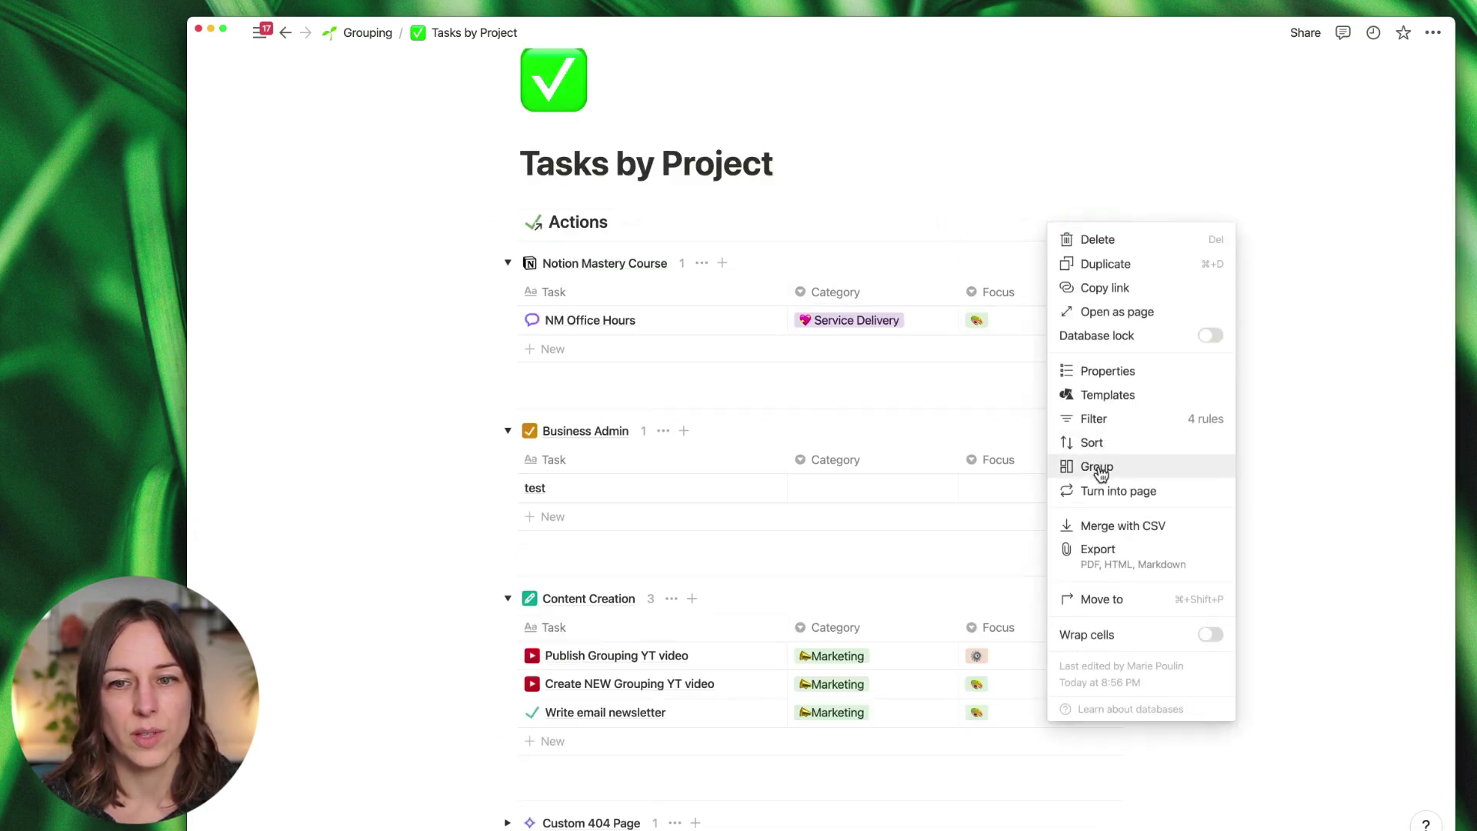
{"action": "left_click", "coordinate": [1098, 467]}
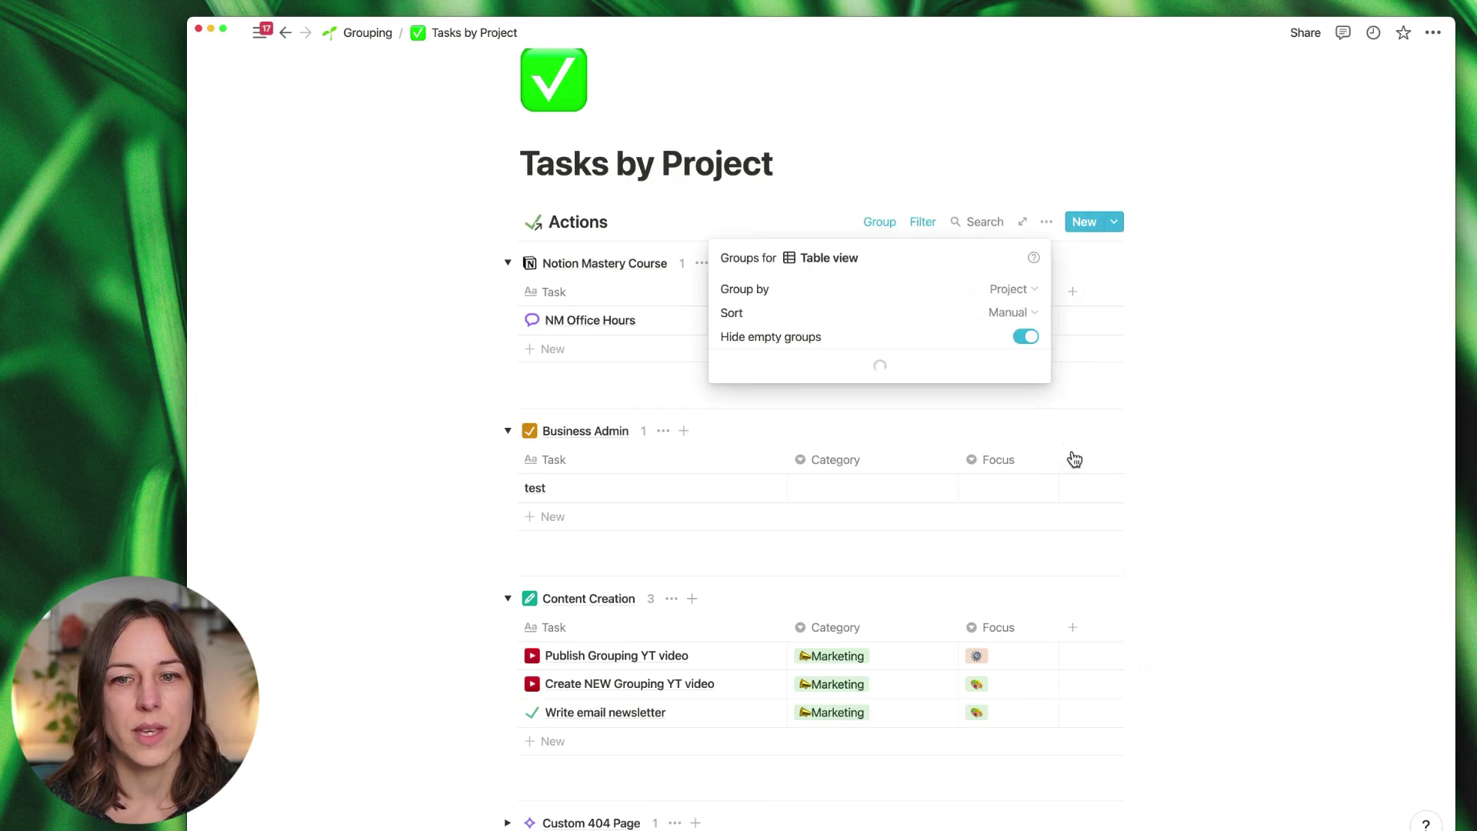
{"action": "left_click", "coordinate": [1016, 289]}
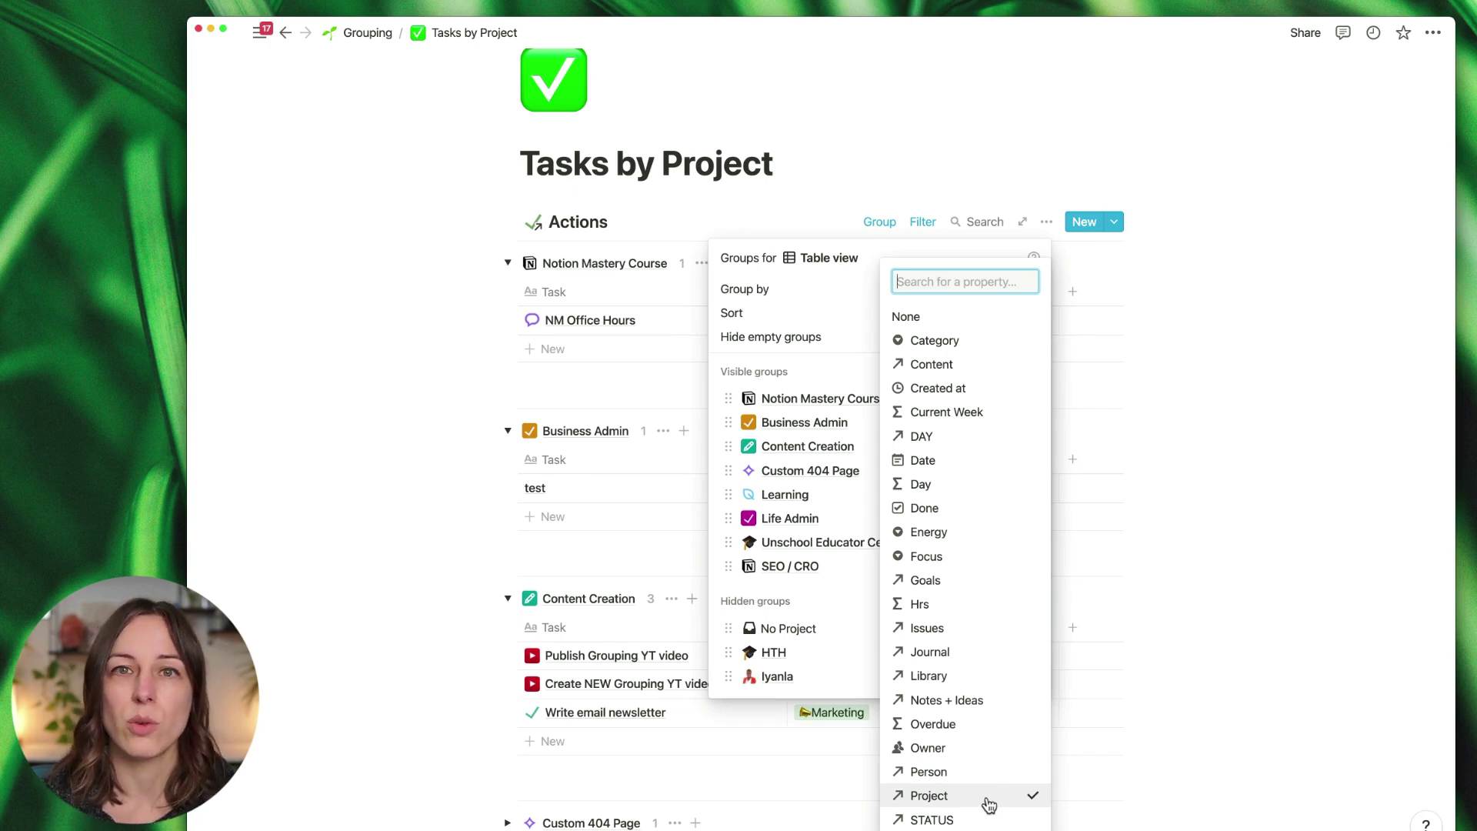
{"action": "left_click", "coordinate": [472, 297]}
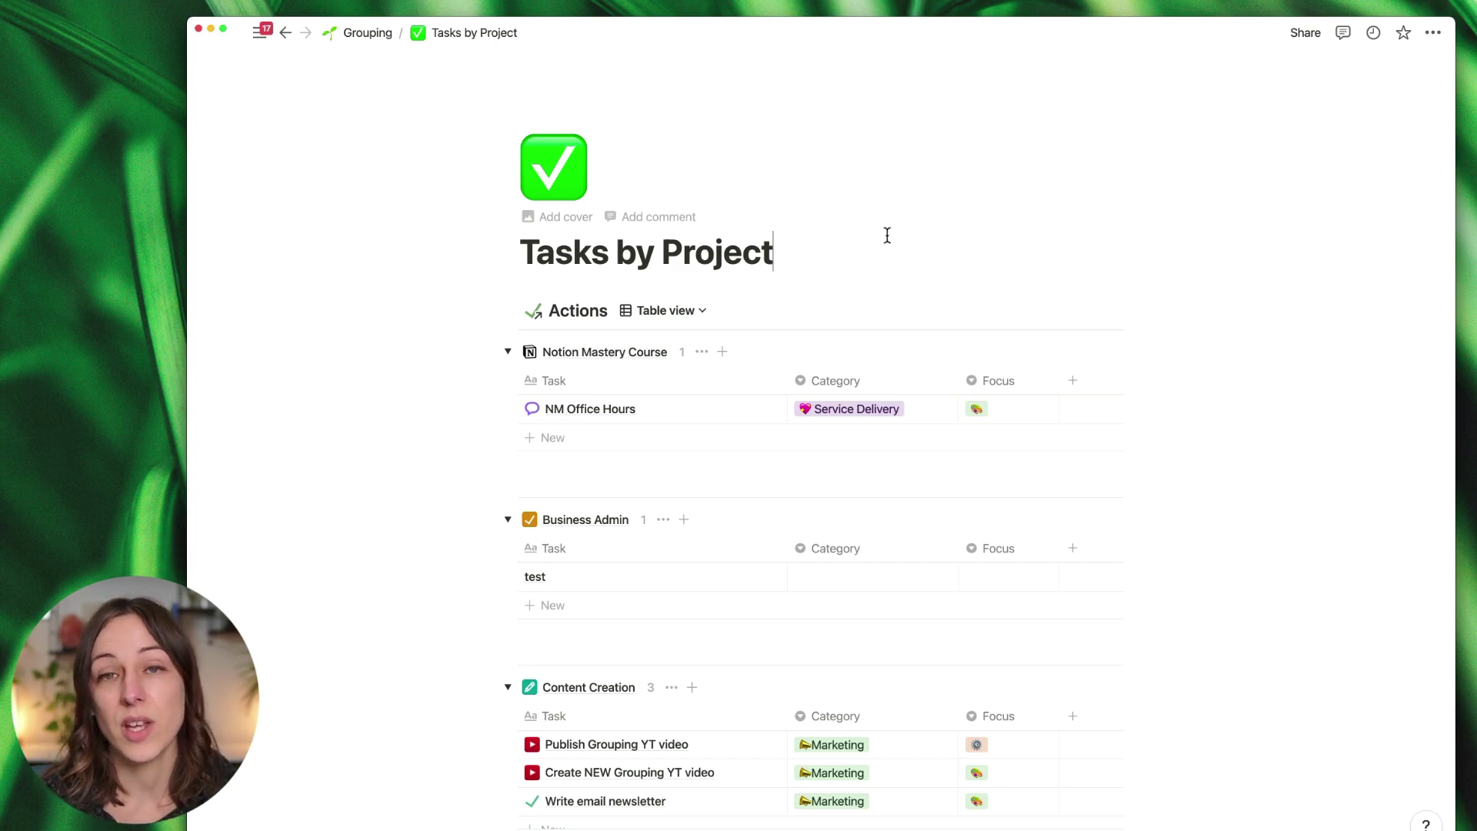
Step: Switch Actions to the Timeline by project view and set its layout to Timeline
{"action": "left_click", "coordinate": [702, 308]}
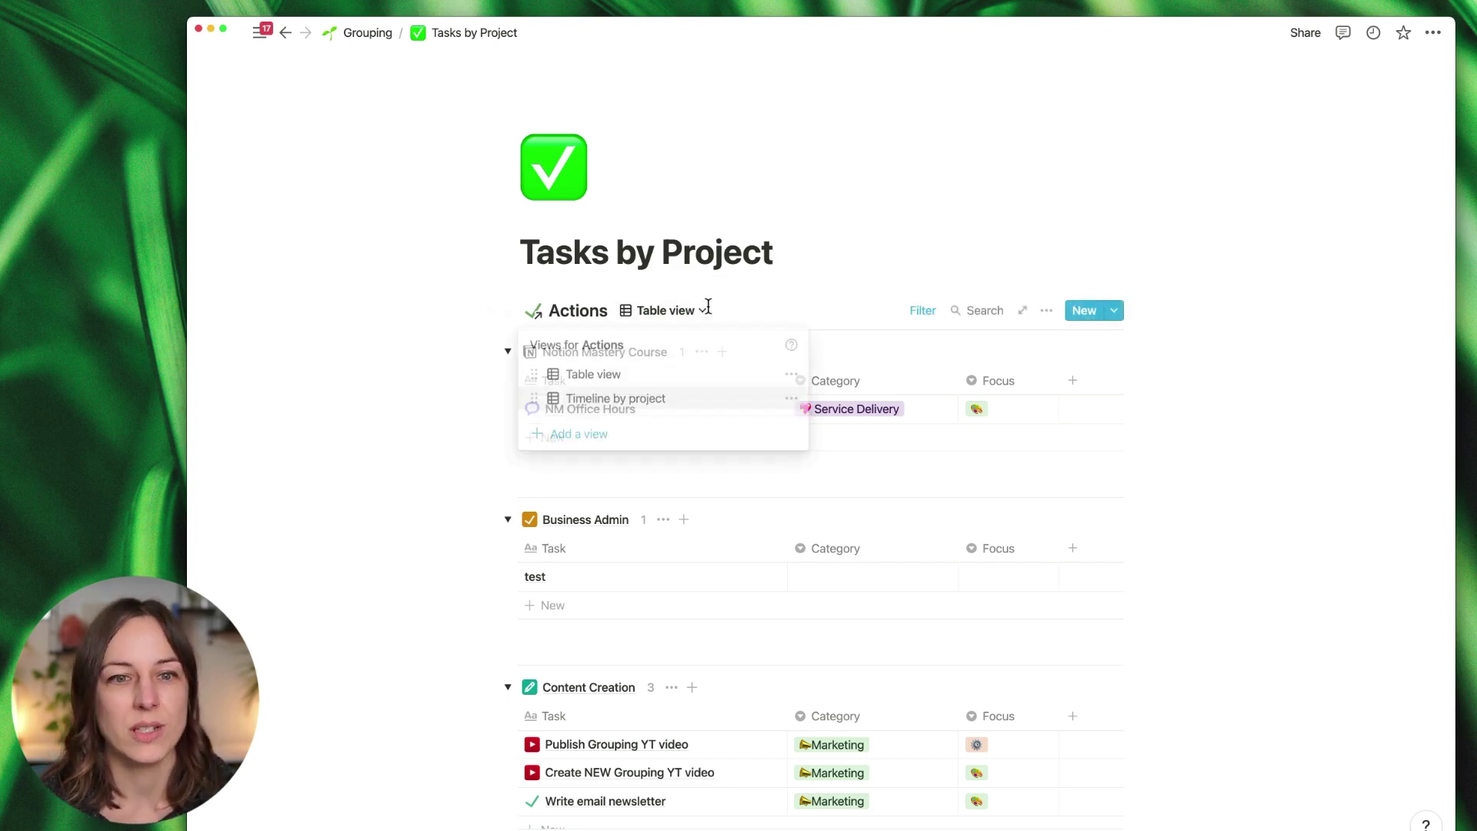
{"action": "left_click", "coordinate": [618, 399]}
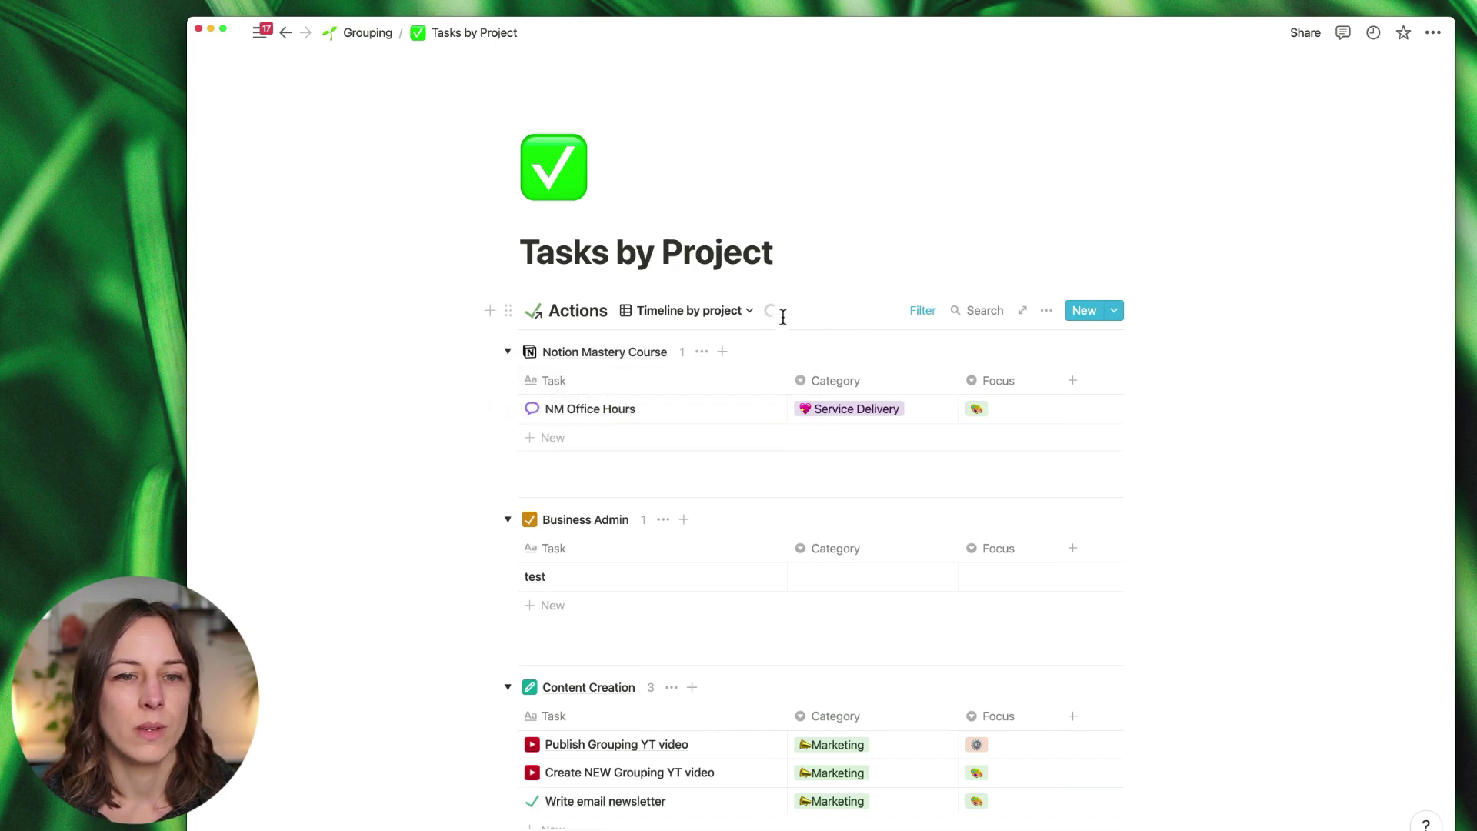
{"action": "left_click", "coordinate": [706, 315]}
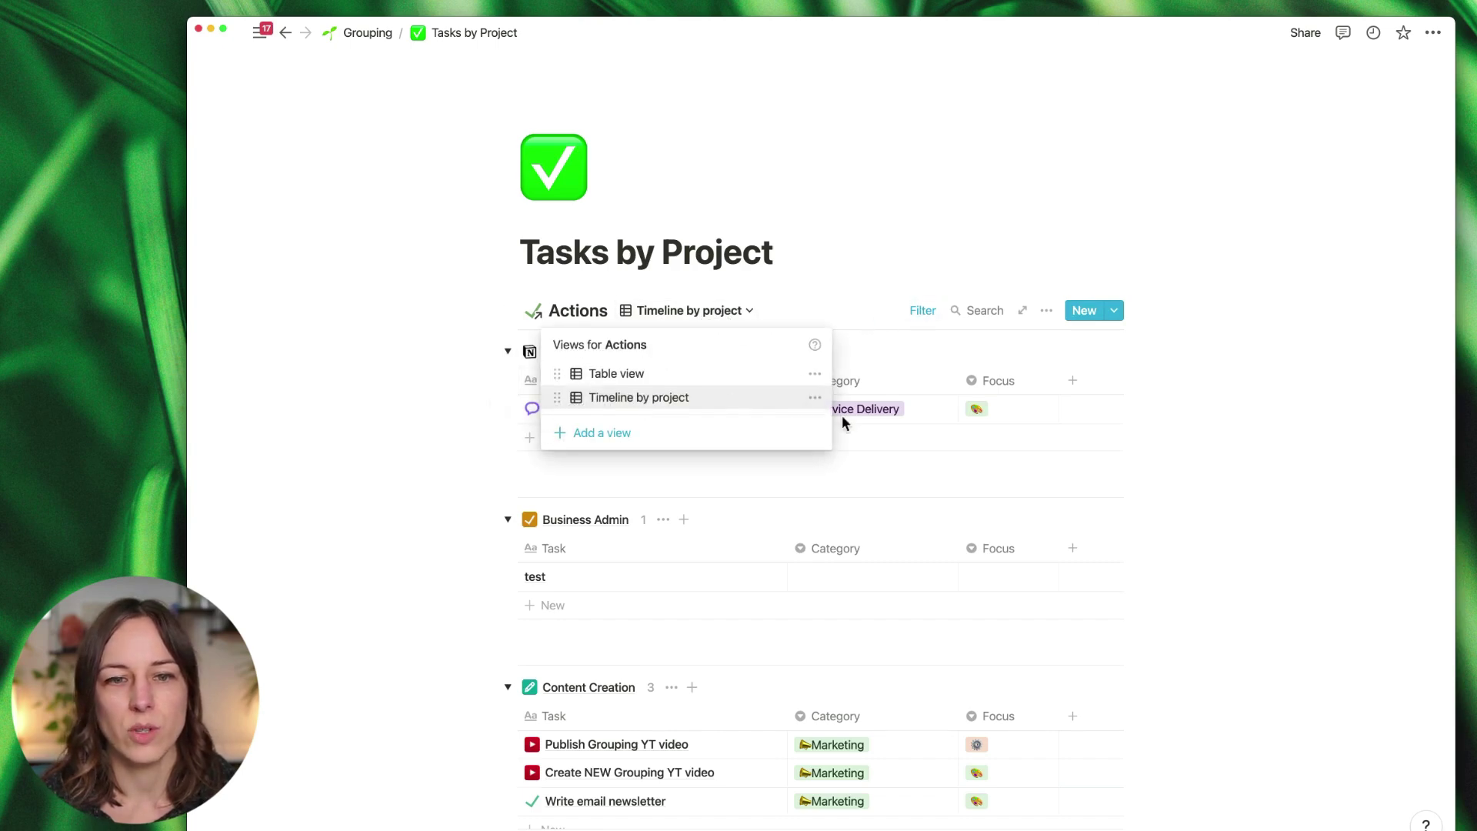
{"action": "left_click", "coordinate": [813, 406]}
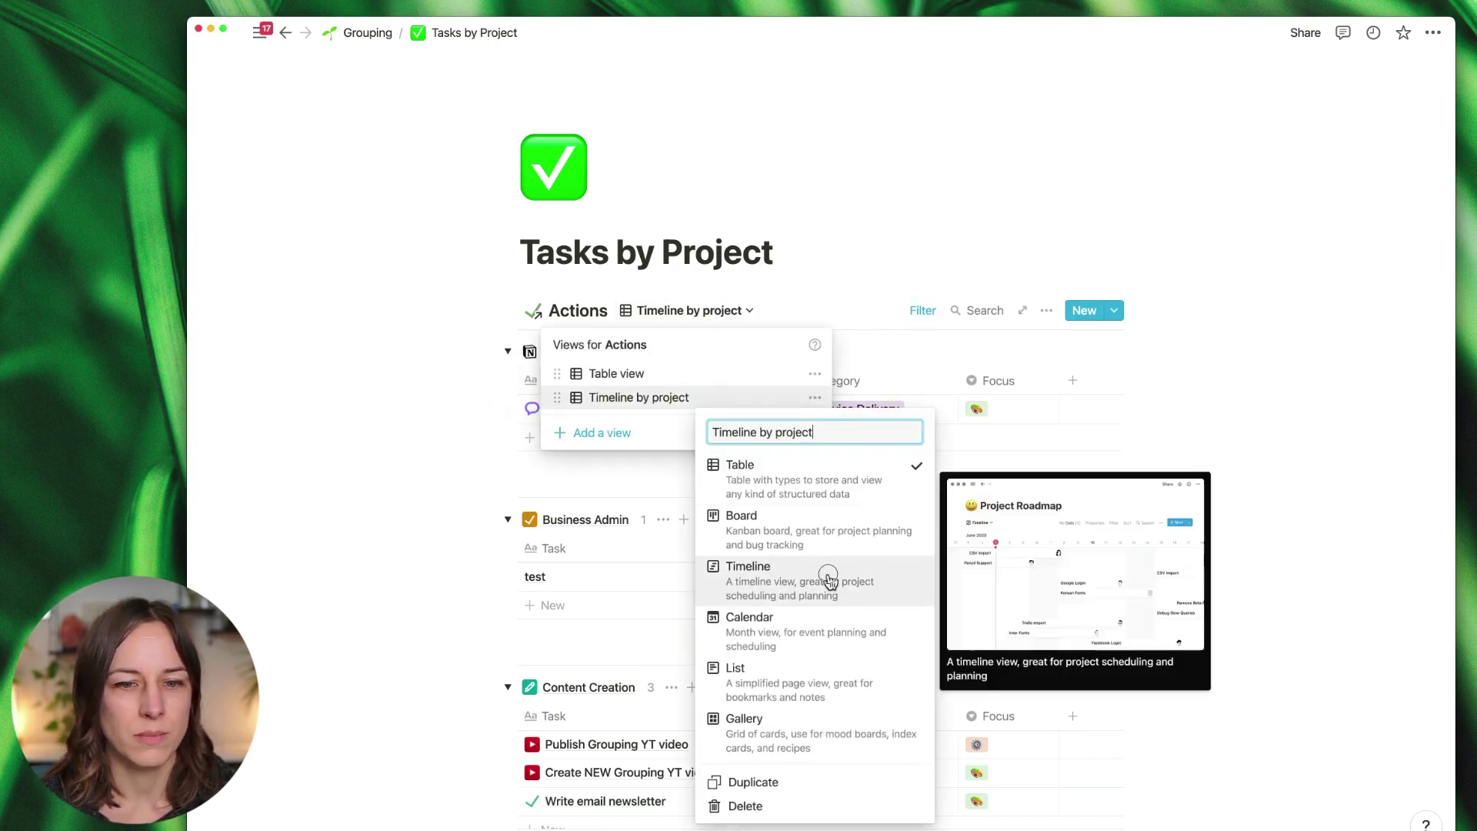
{"action": "left_click", "coordinate": [769, 579]}
{"action": "left_click", "coordinate": [765, 291]}
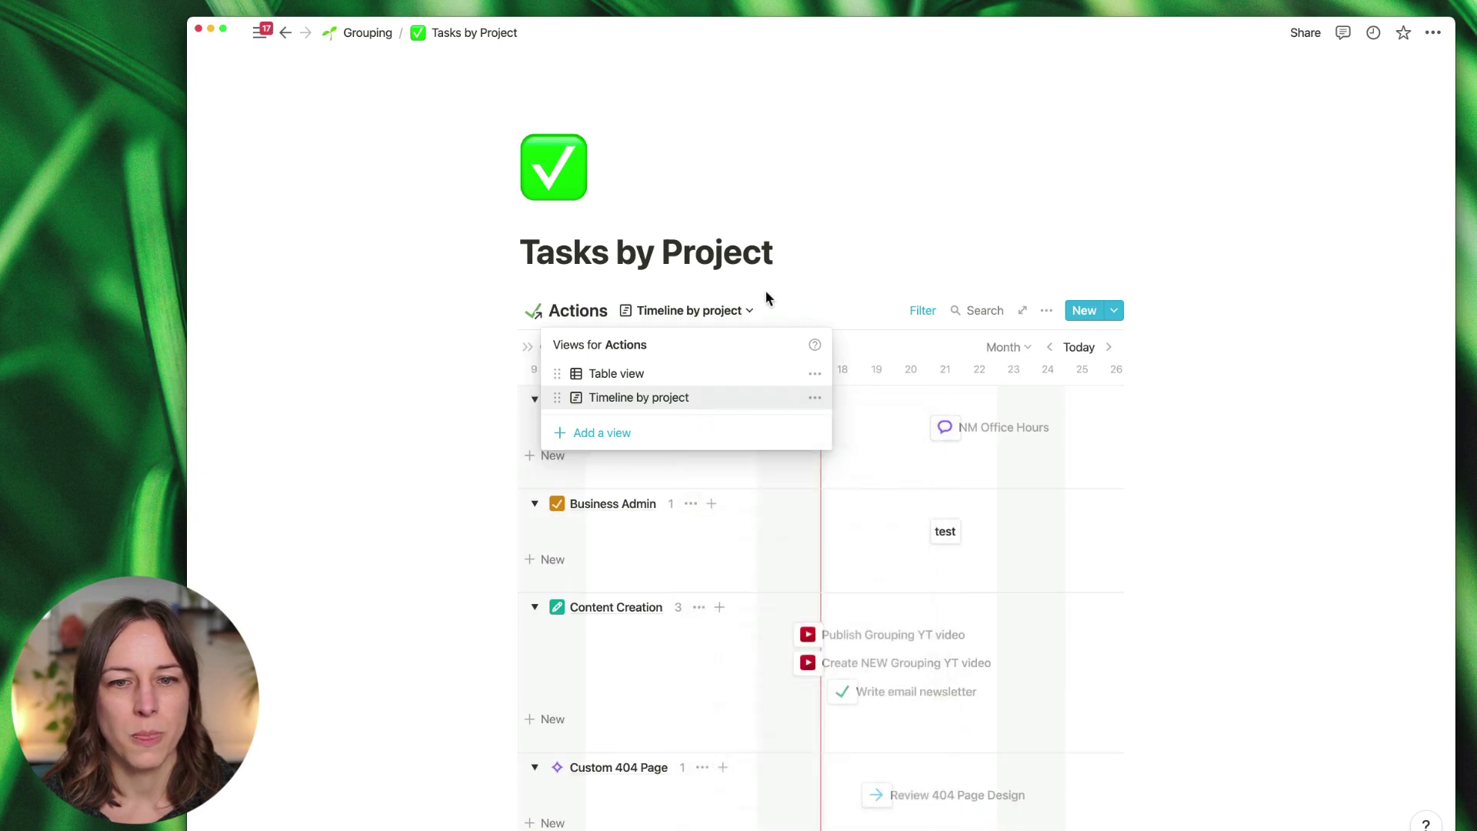
{"action": "left_click", "coordinate": [765, 291]}
{"action": "scroll", "coordinate": [863, 391], "scroll_direction": "down", "scroll_amount": 5}
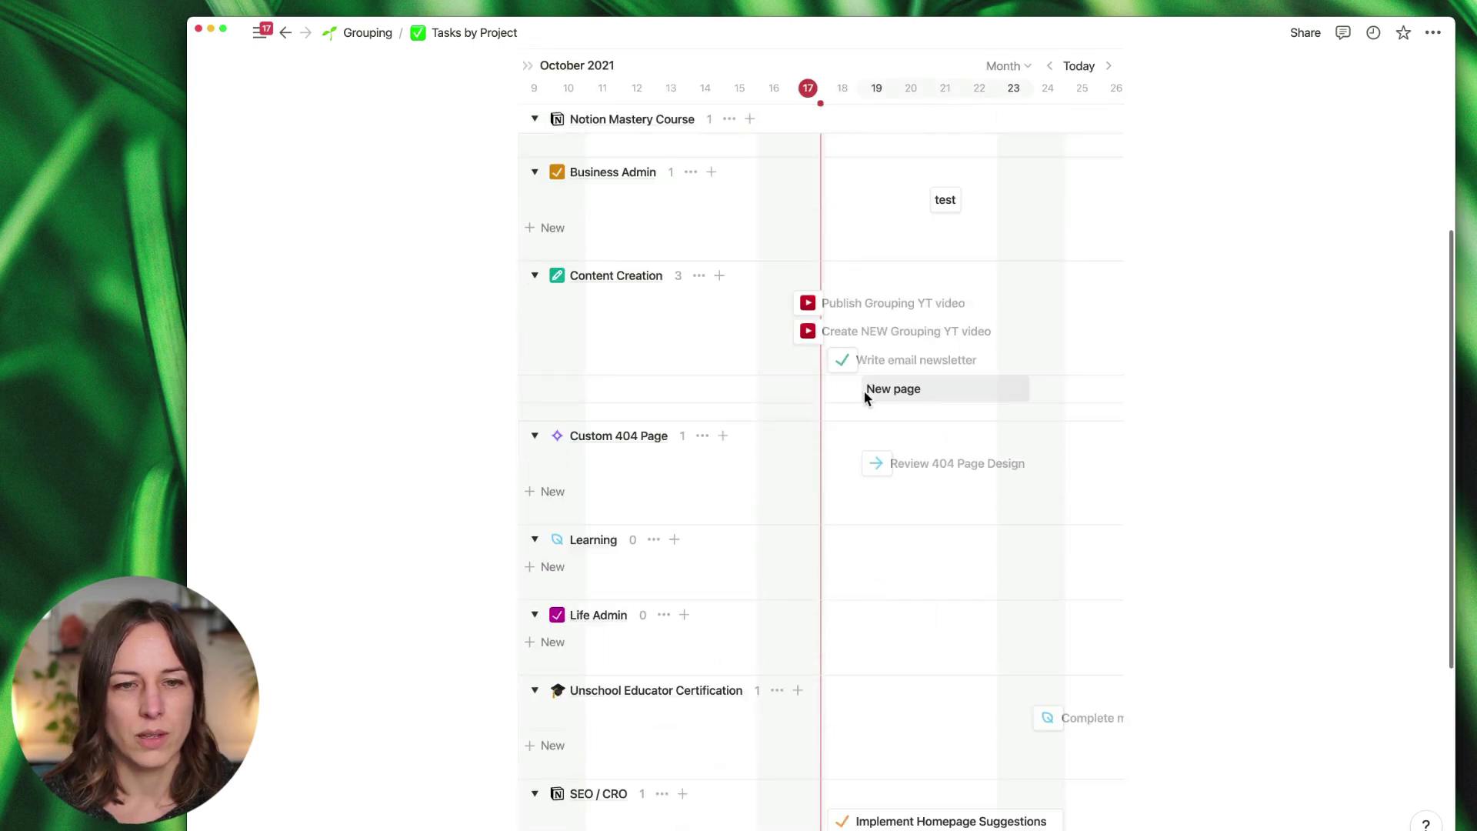
{"action": "scroll", "coordinate": [863, 397], "scroll_direction": "up", "scroll_amount": 5}
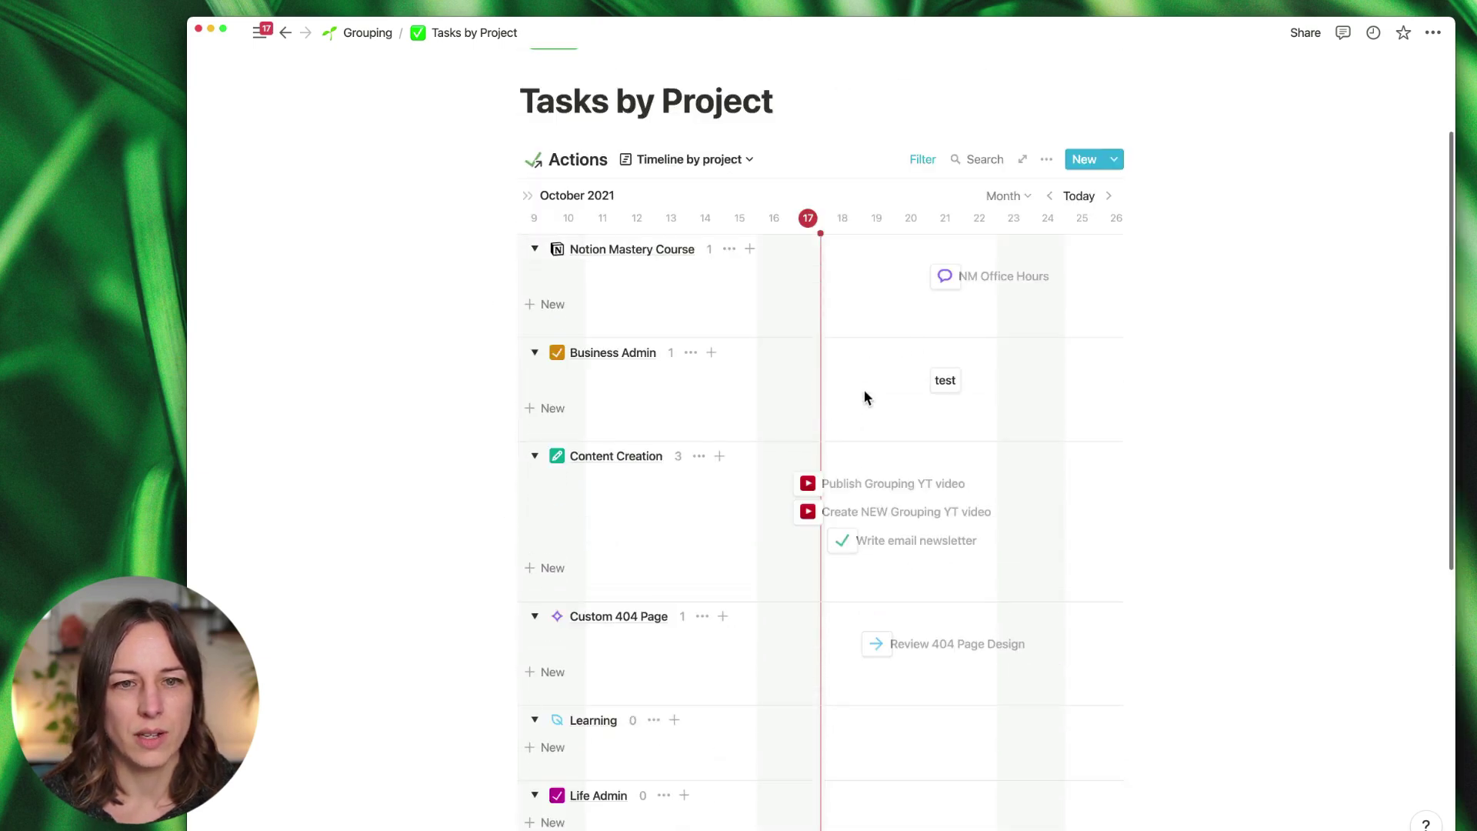
Step: Turn on full width for the Tasks by Project page
{"action": "left_click", "coordinate": [1433, 32]}
{"action": "key", "text": "Return"}
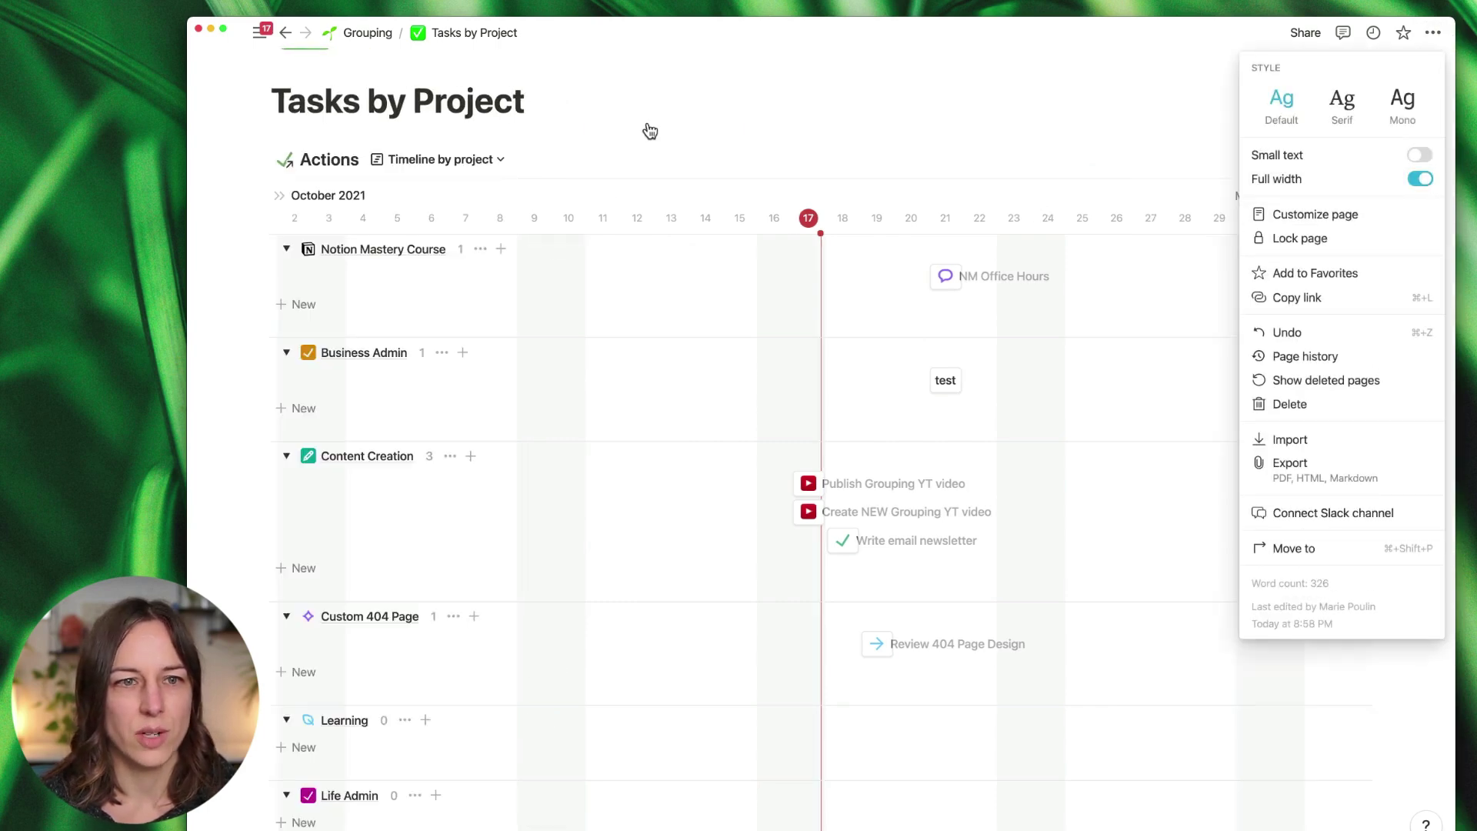
{"action": "left_click", "coordinate": [736, 117]}
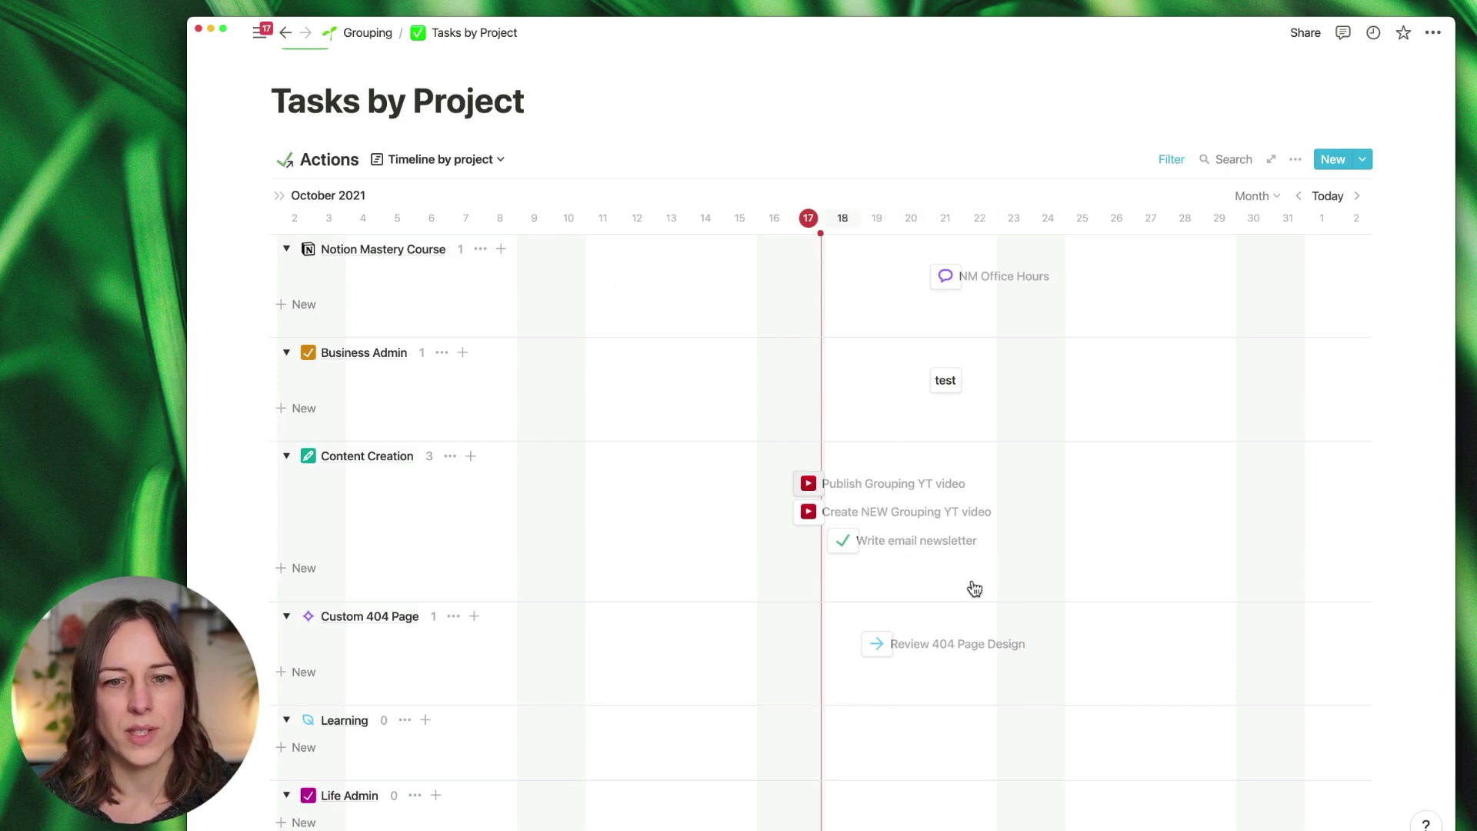
Step: Sort the timeline's tasks by Date in ascending order
{"action": "left_click", "coordinate": [1296, 161]}
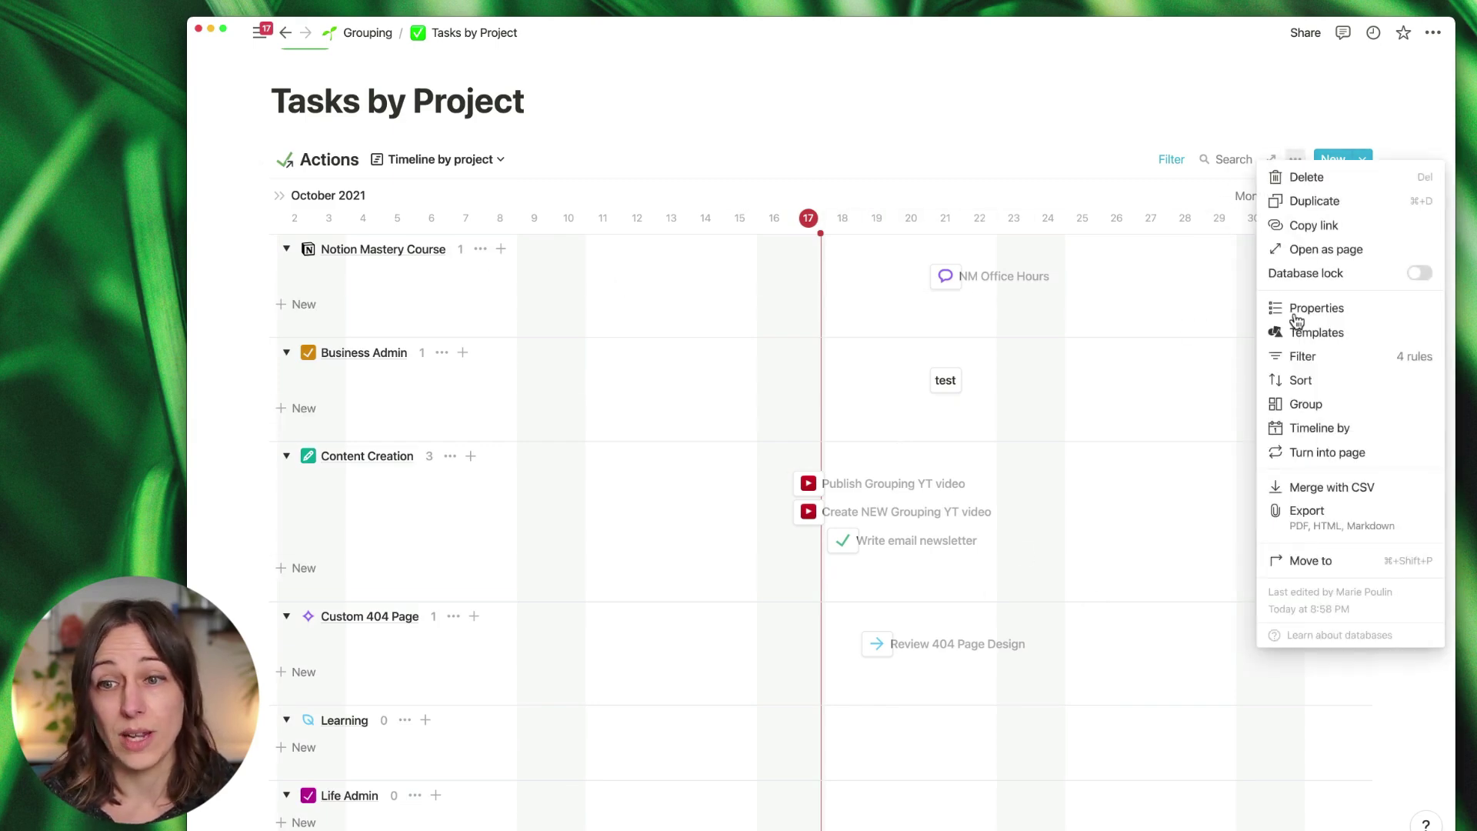
{"action": "left_click", "coordinate": [1292, 380]}
{"action": "left_click", "coordinate": [1071, 320]}
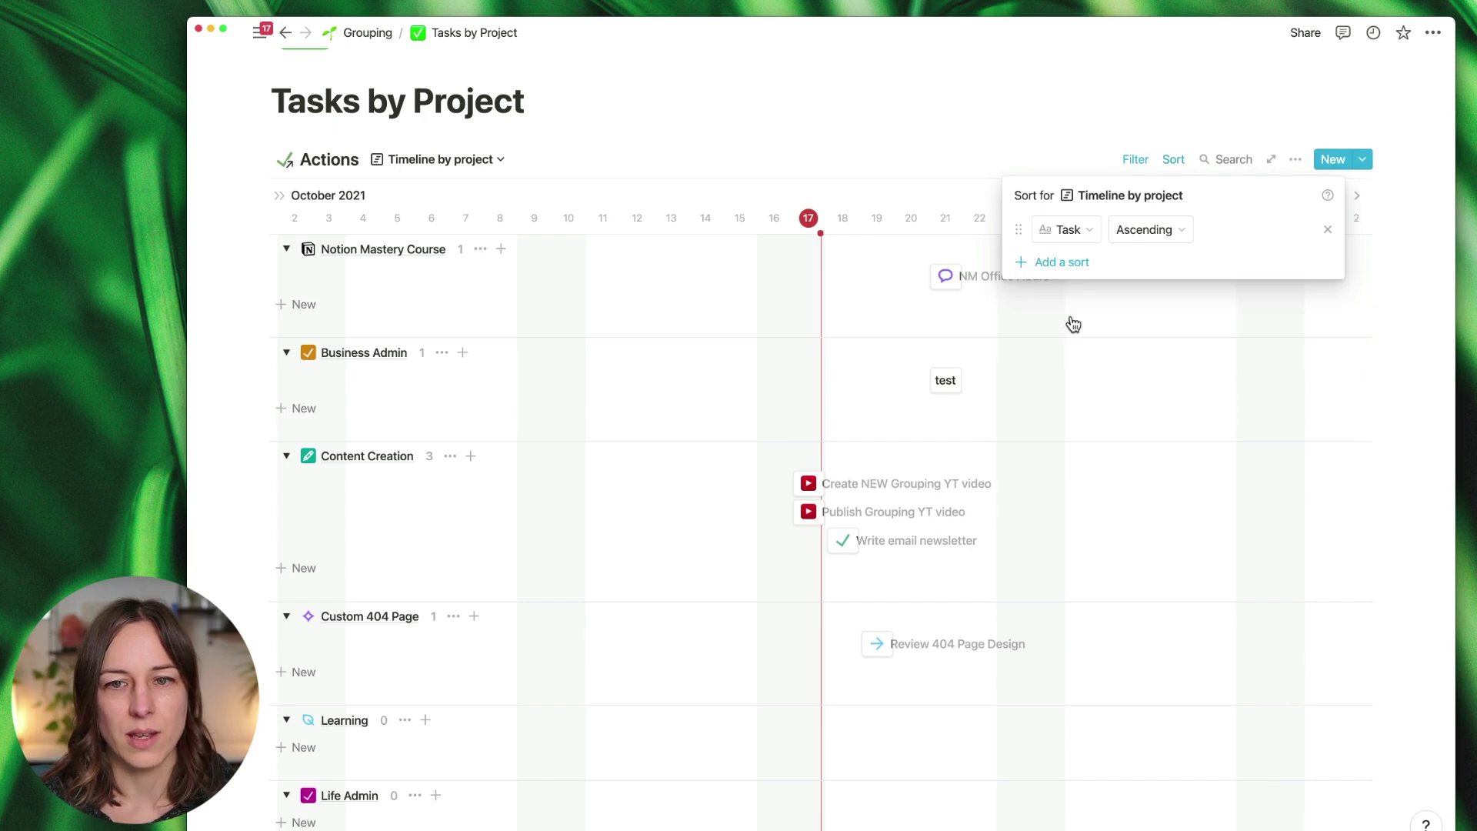
{"action": "left_click", "coordinate": [1092, 229]}
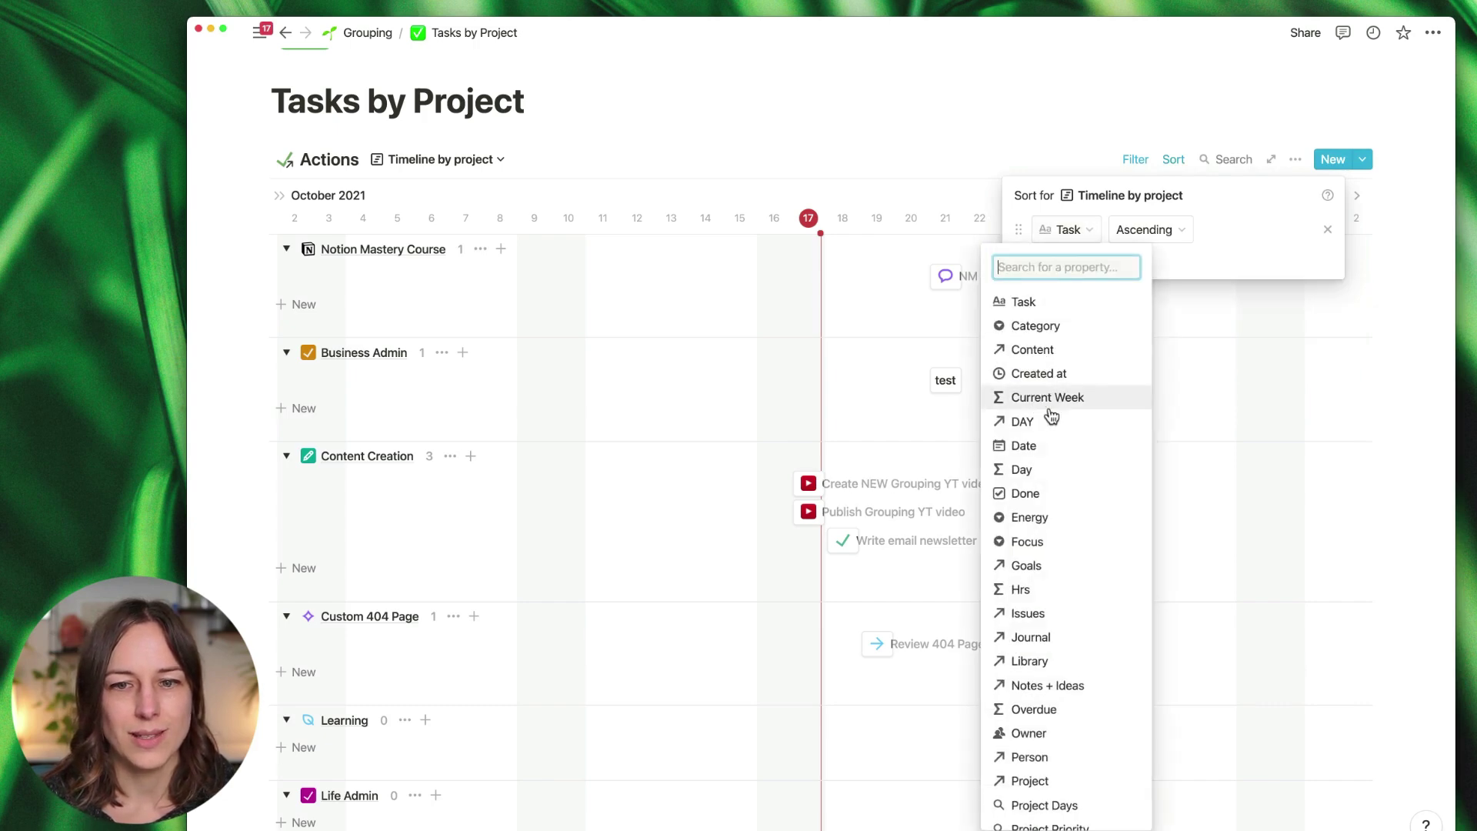
{"action": "left_click", "coordinate": [1051, 447]}
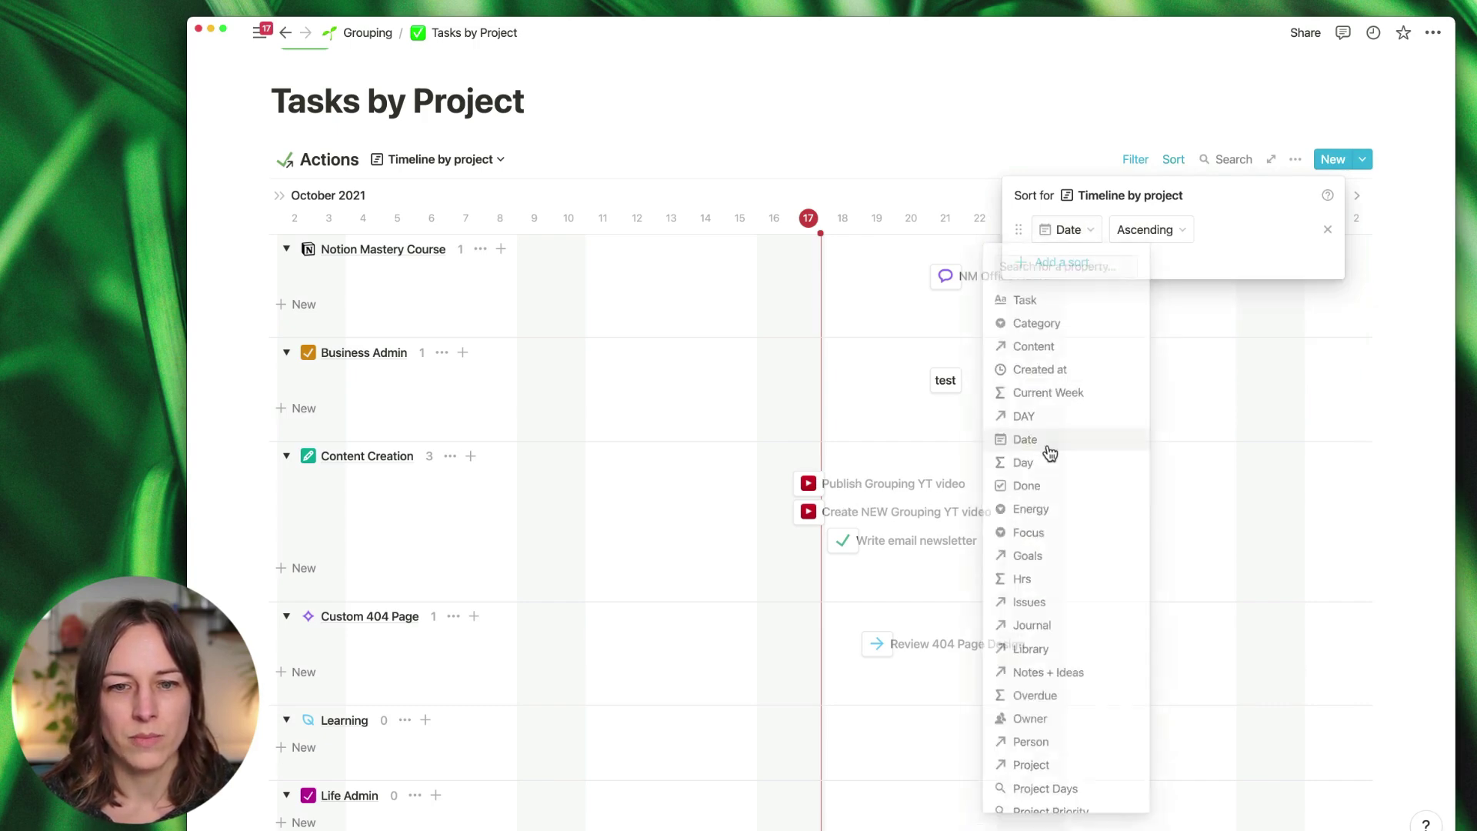
{"action": "left_click", "coordinate": [823, 213]}
{"action": "scroll", "coordinate": [1008, 263], "scroll_direction": "down", "scroll_amount": 3}
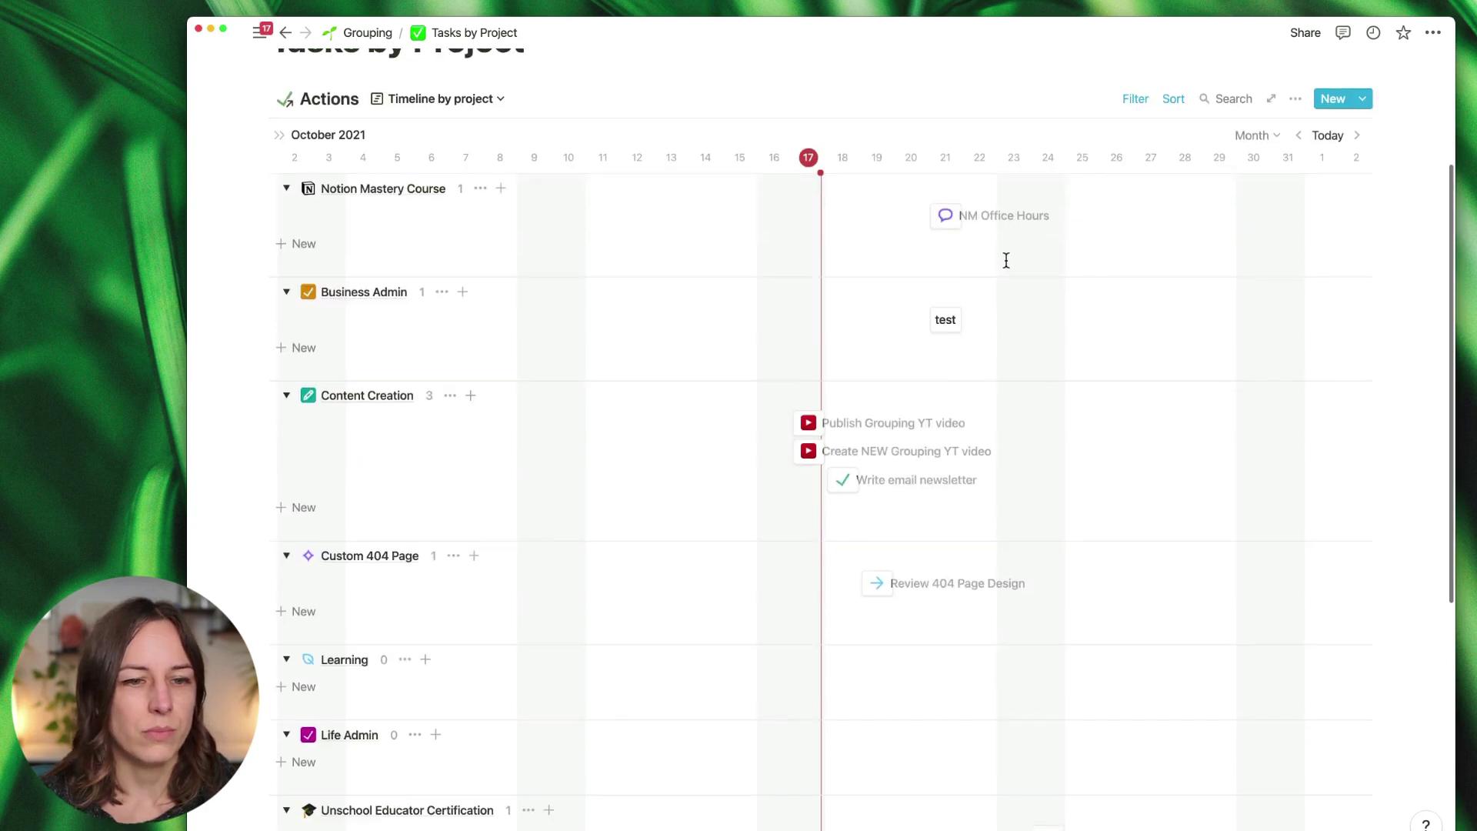
{"action": "scroll", "coordinate": [1006, 258], "scroll_direction": "up", "scroll_amount": 6}
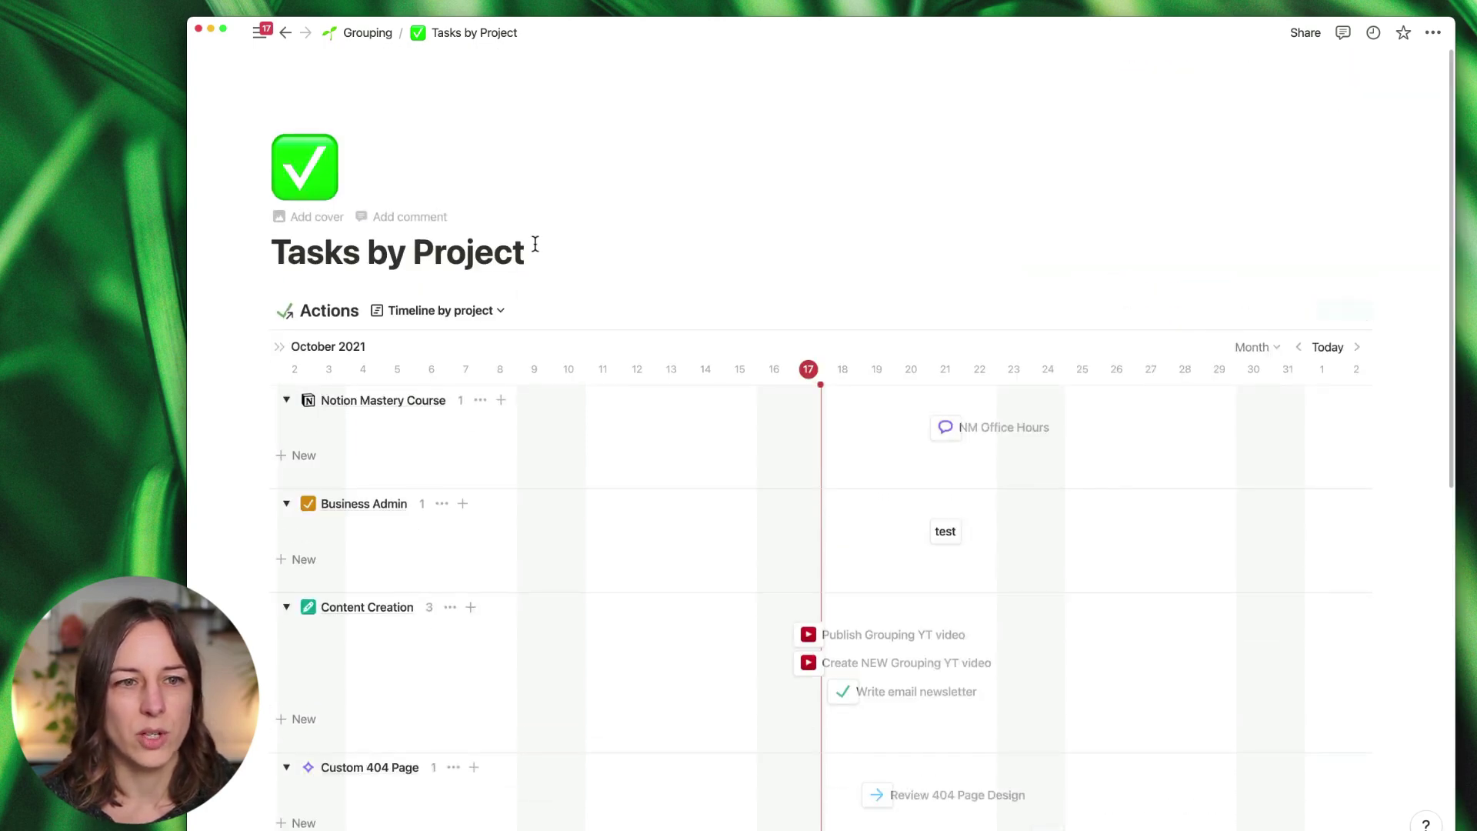
{"action": "scroll", "coordinate": [515, 287], "scroll_direction": "down", "scroll_amount": 2}
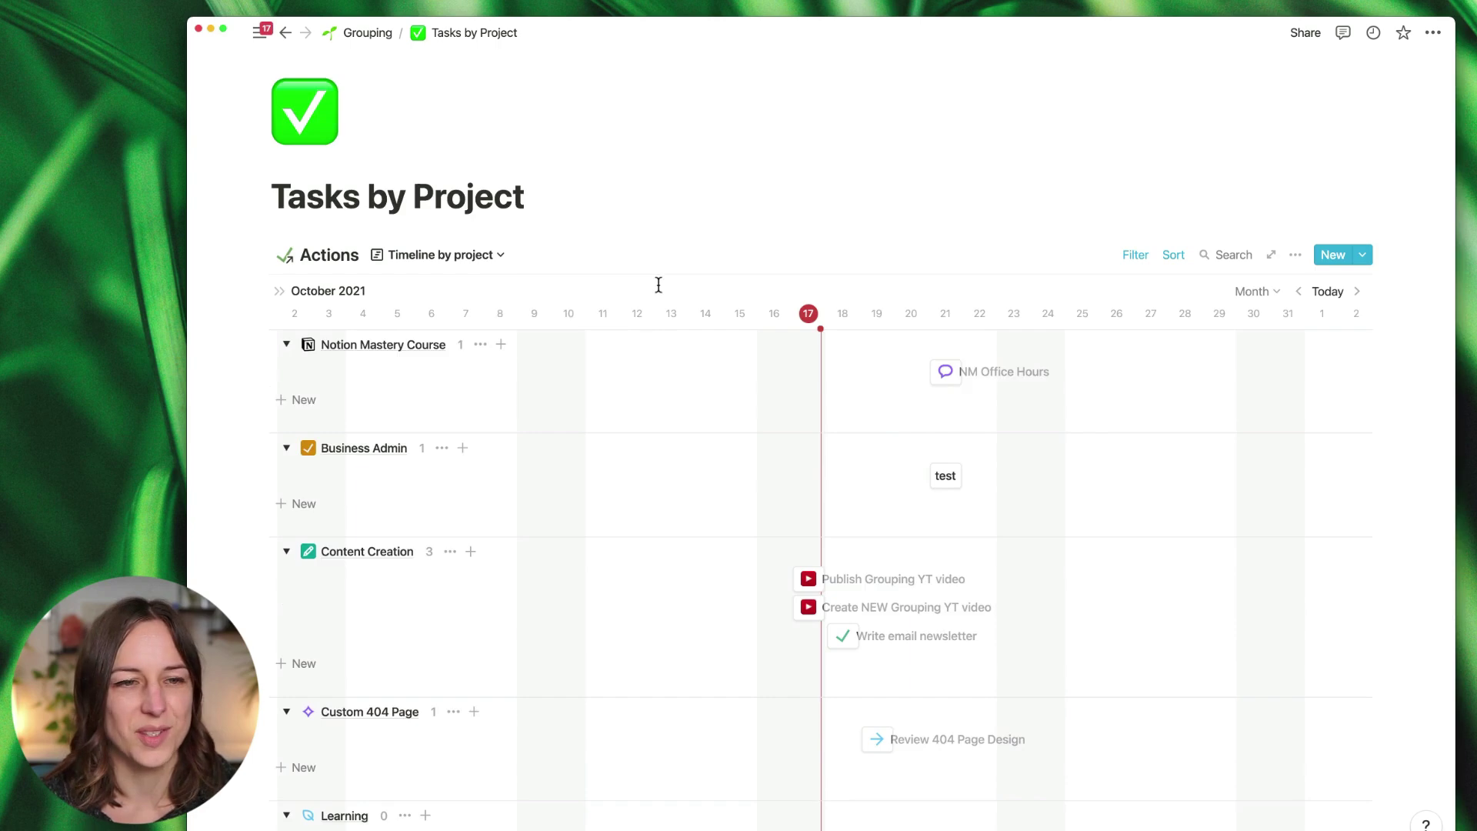
Step: Switch Actions to Table view and duplicate that view
{"action": "left_click", "coordinate": [461, 255]}
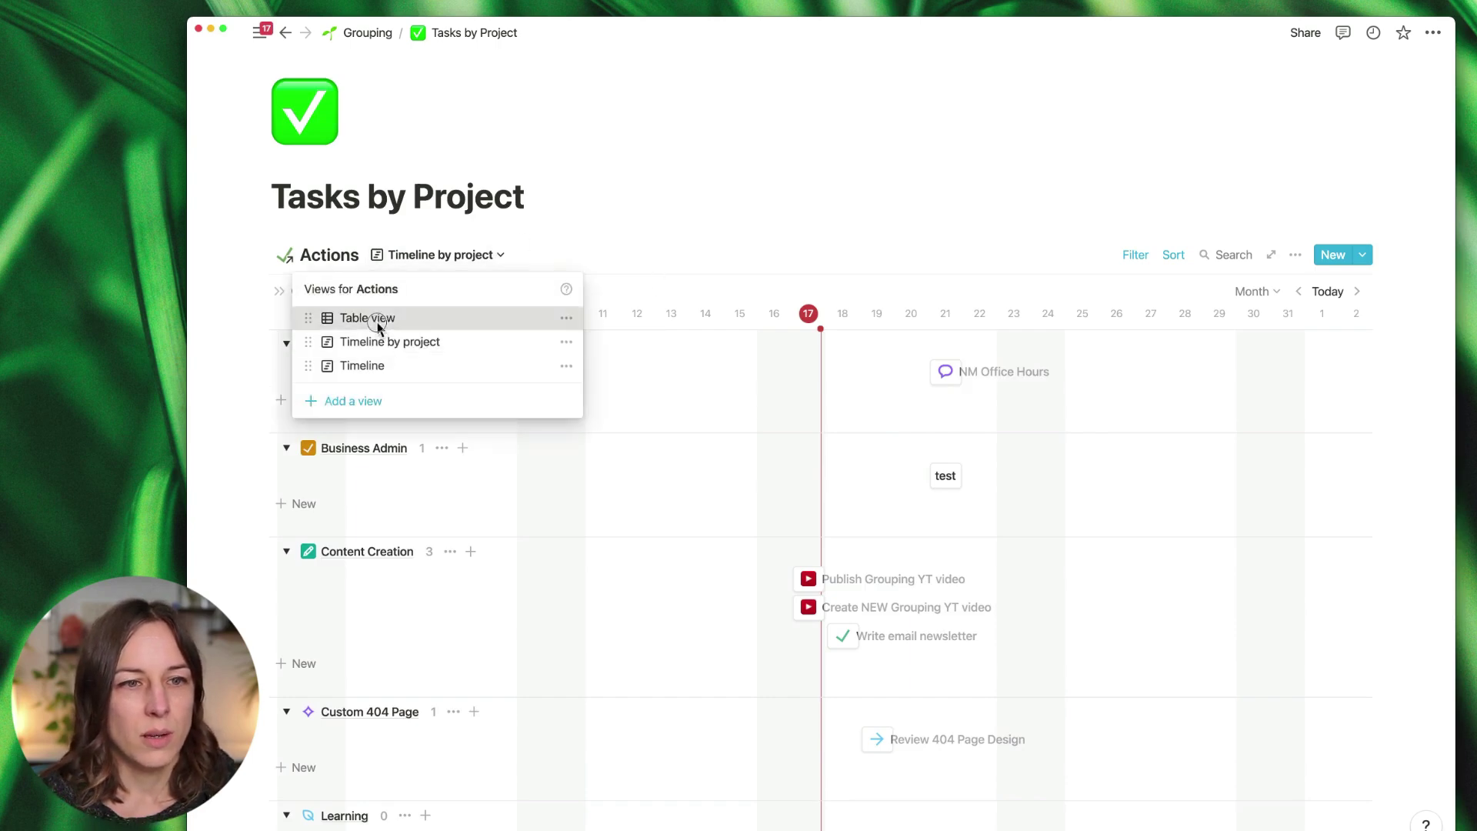
{"action": "left_click", "coordinate": [382, 316]}
{"action": "left_click", "coordinate": [457, 255]}
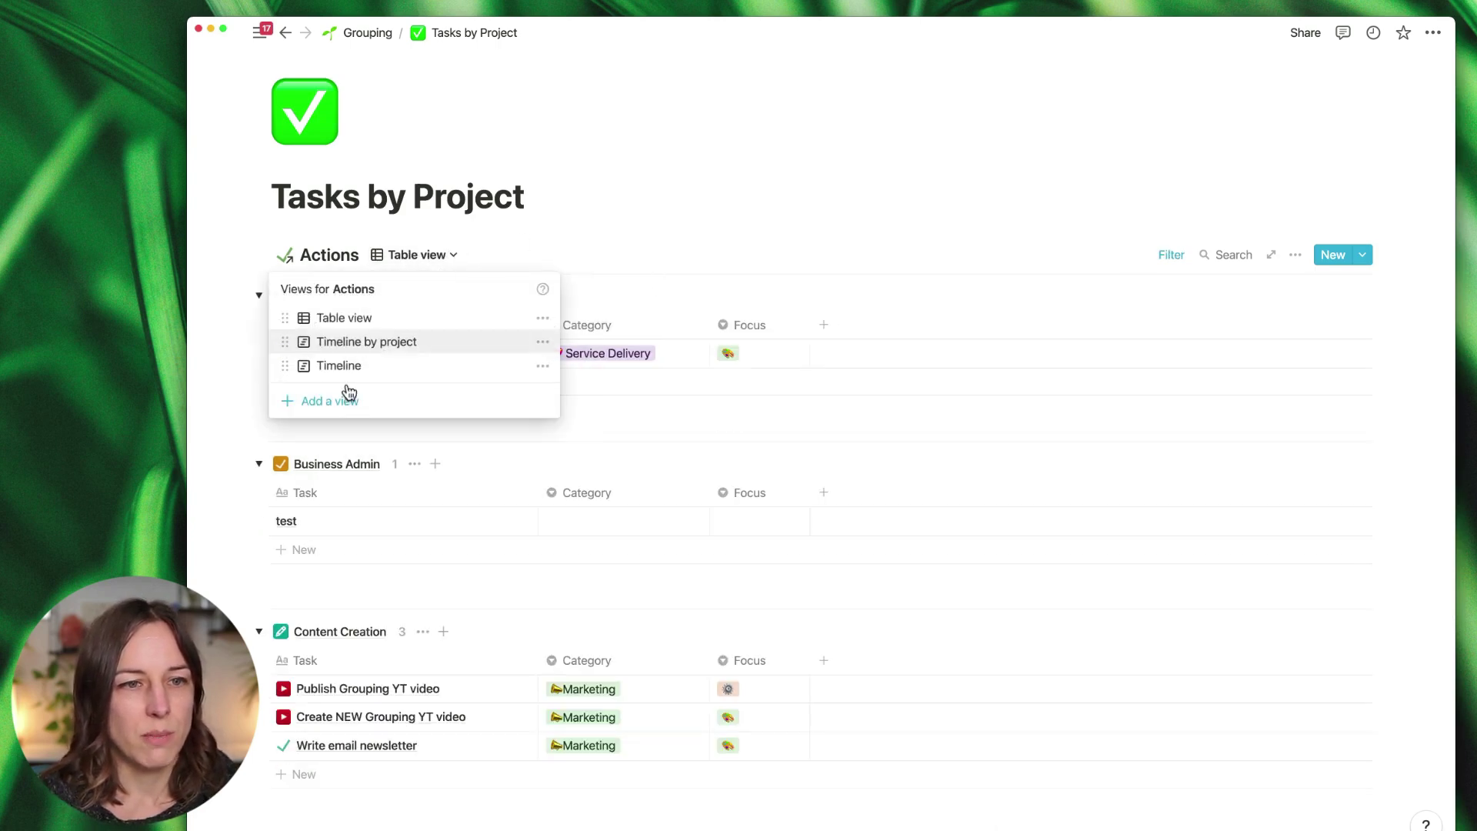
{"action": "left_click", "coordinate": [548, 320]}
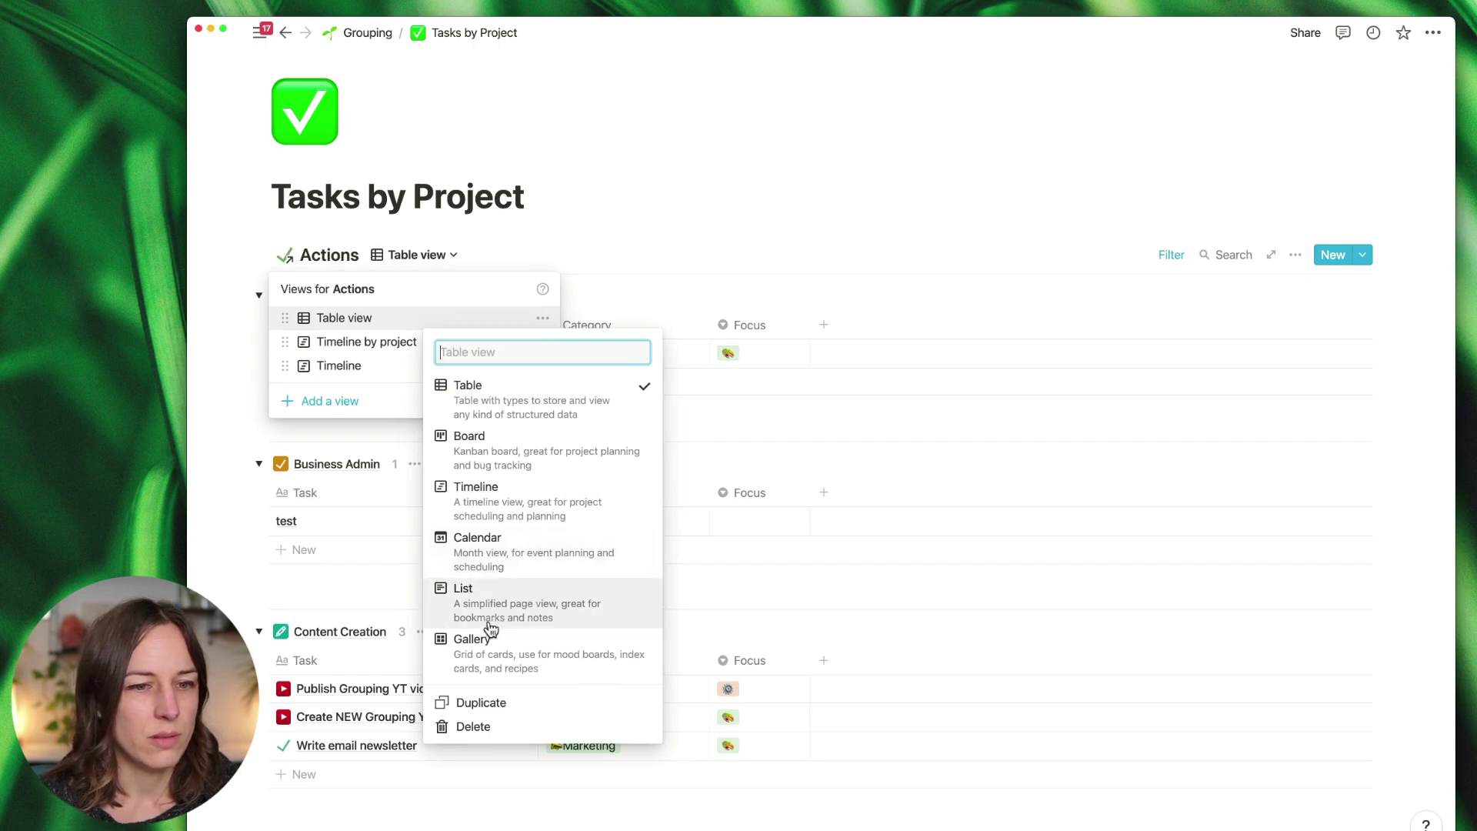
{"action": "left_click", "coordinate": [473, 703]}
Step: Change the copy's layout to List and rename it 'List view by project'
{"action": "left_click", "coordinate": [498, 255]}
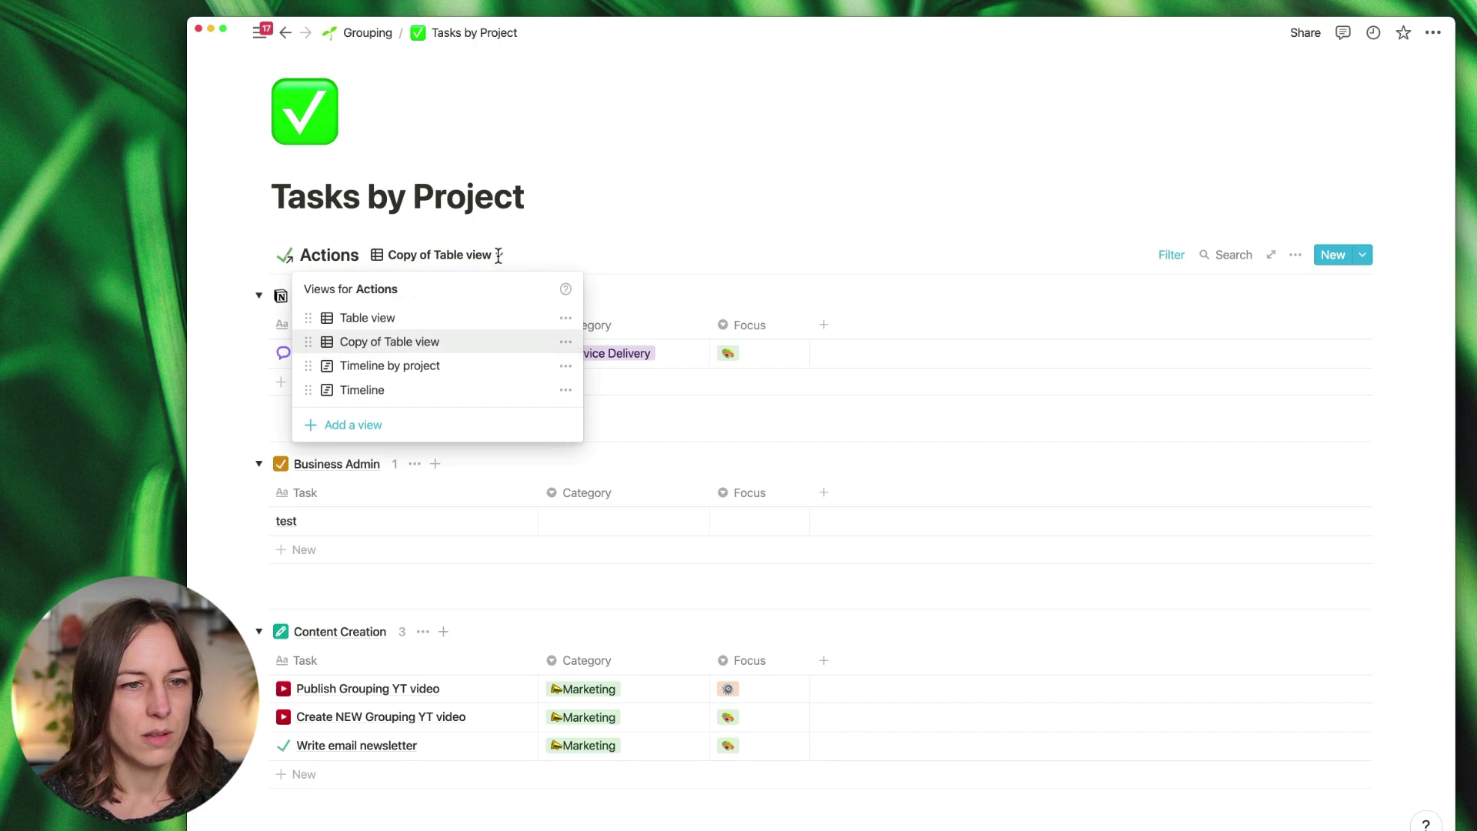
{"action": "left_click", "coordinate": [565, 341]}
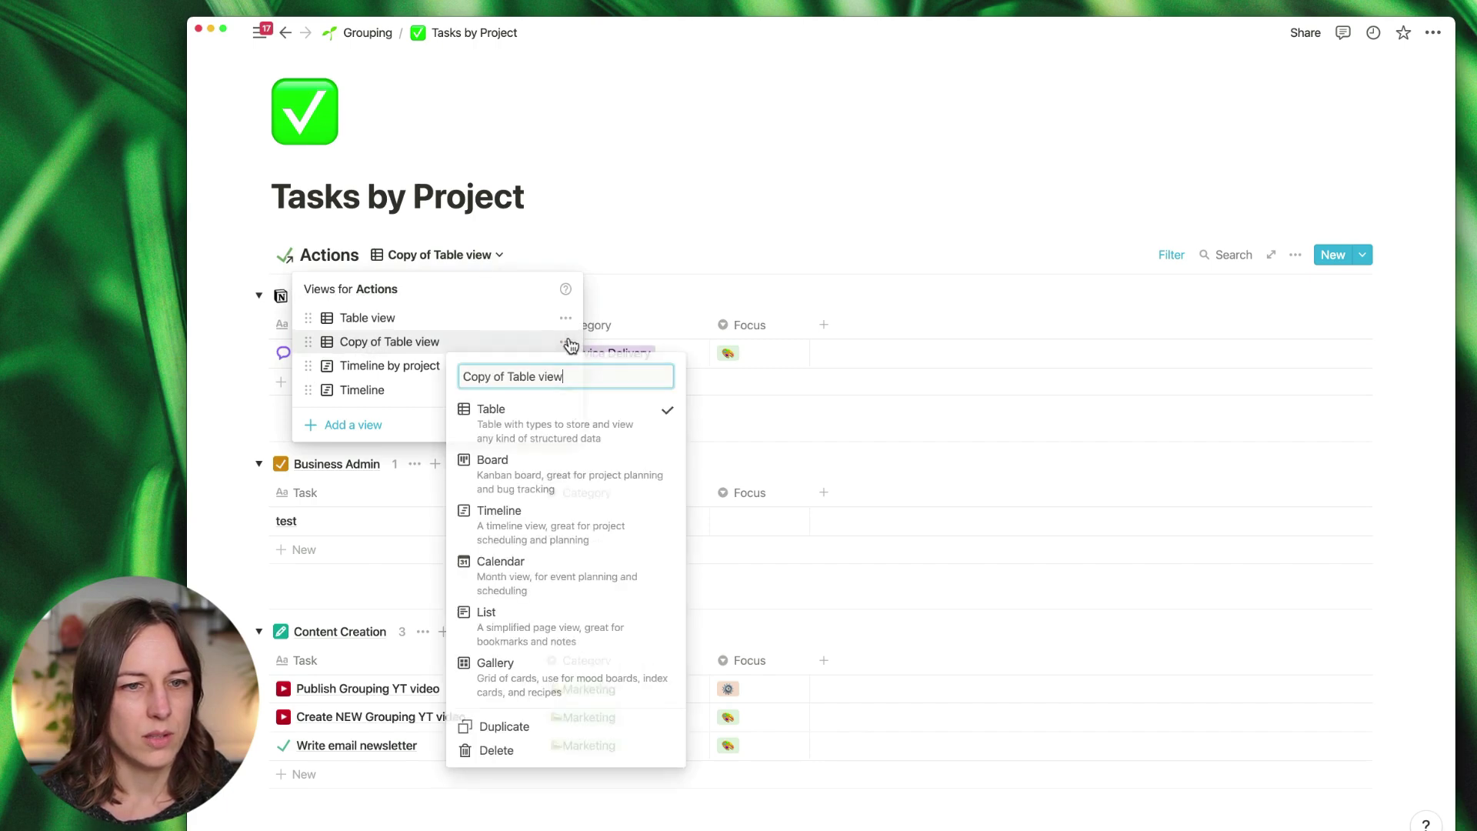
{"action": "left_click", "coordinate": [535, 614]}
{"action": "key", "text": "super+a"}
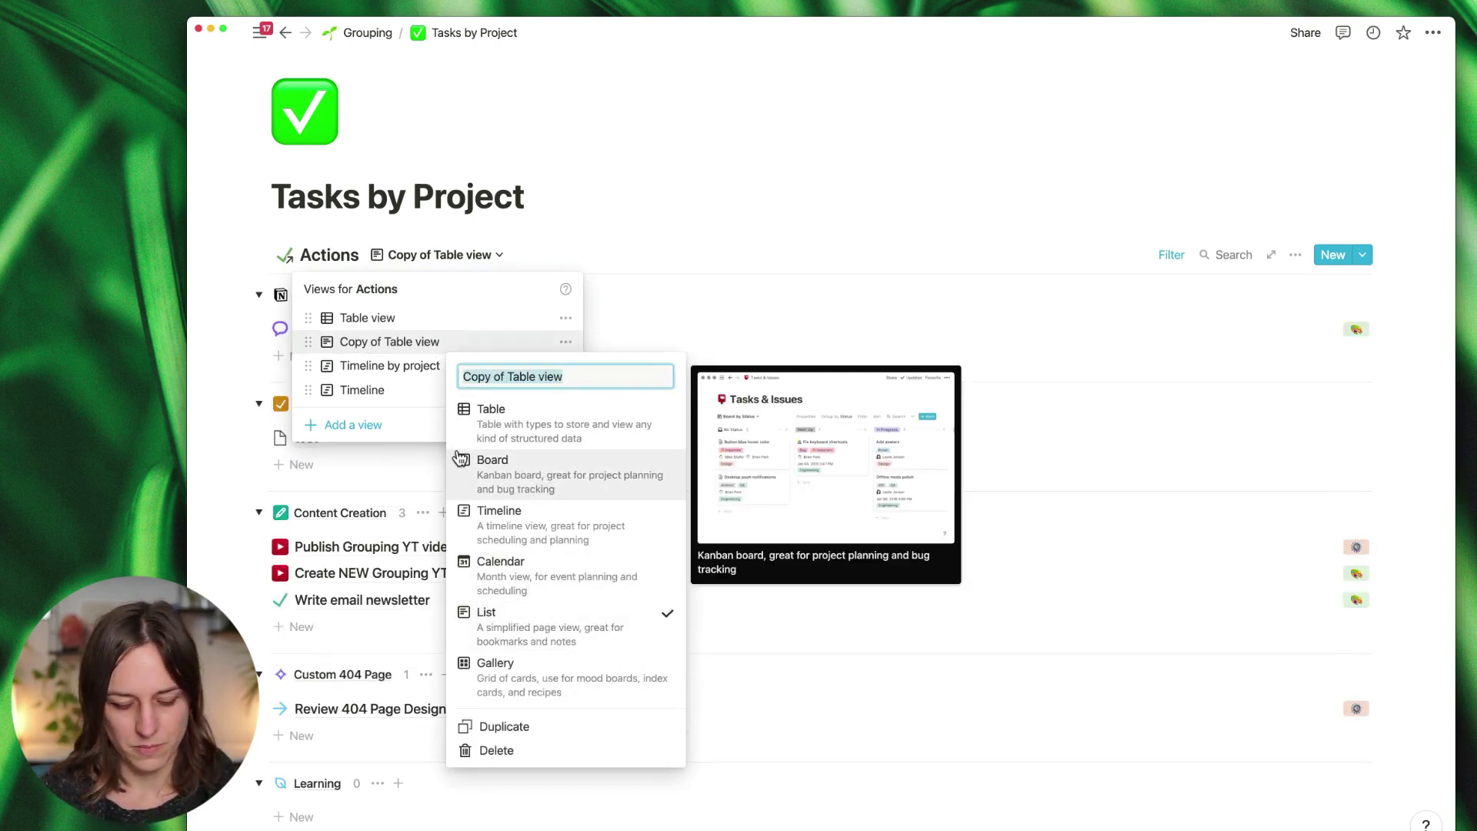
{"action": "type", "text": "List view by project"}
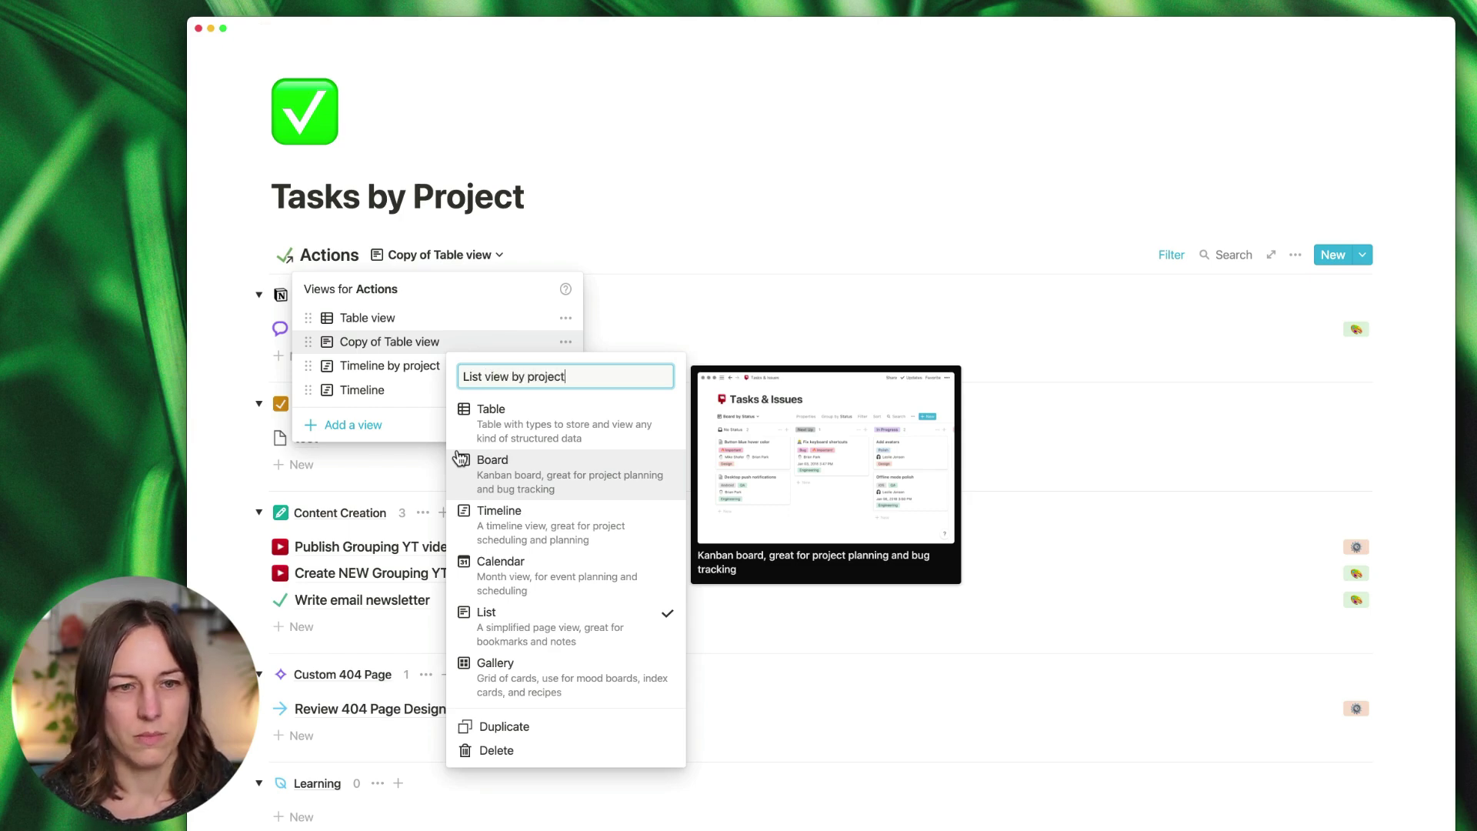
{"action": "key", "text": "Return"}
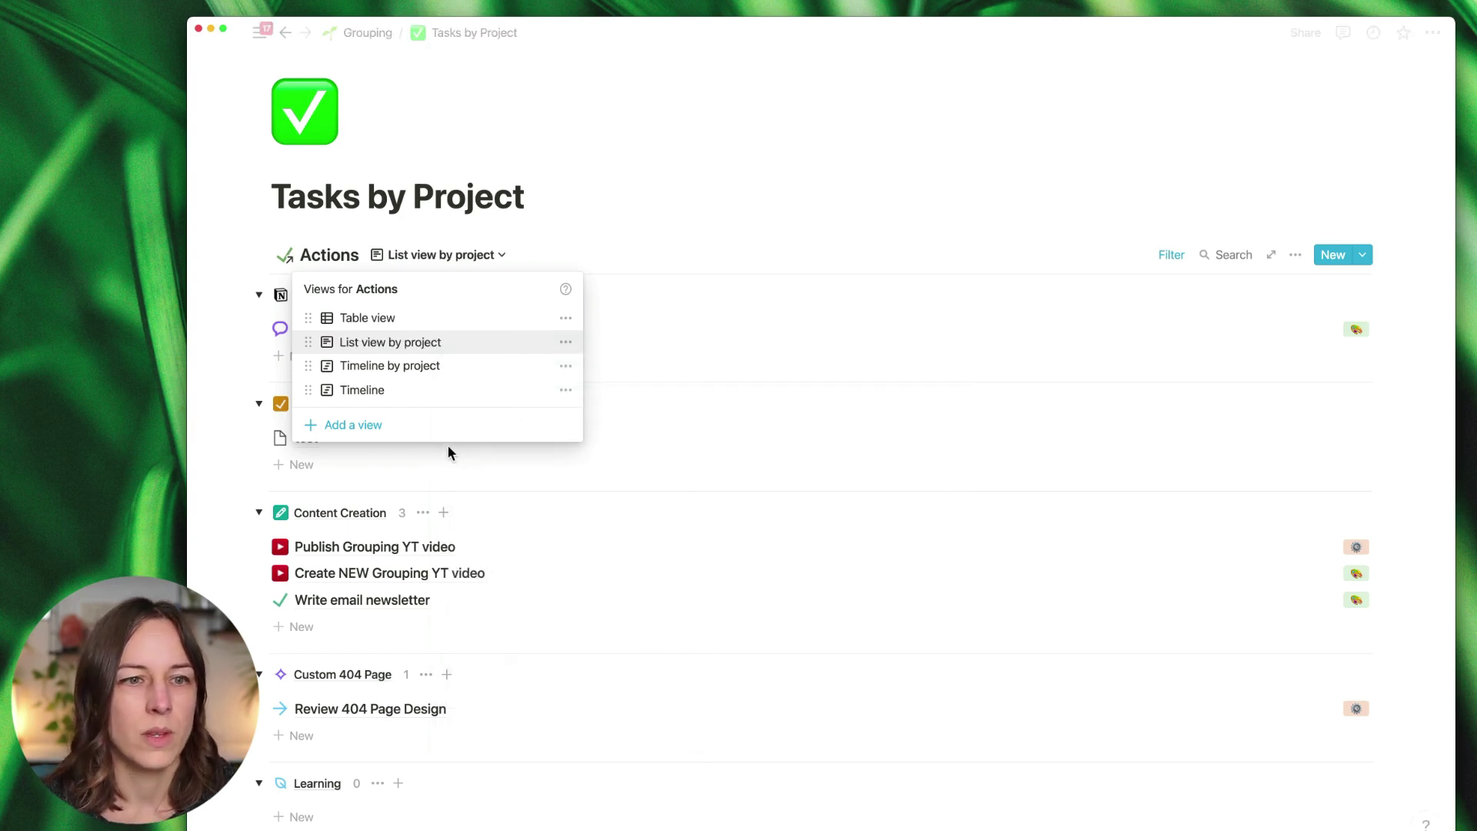
{"action": "left_click", "coordinate": [528, 238]}
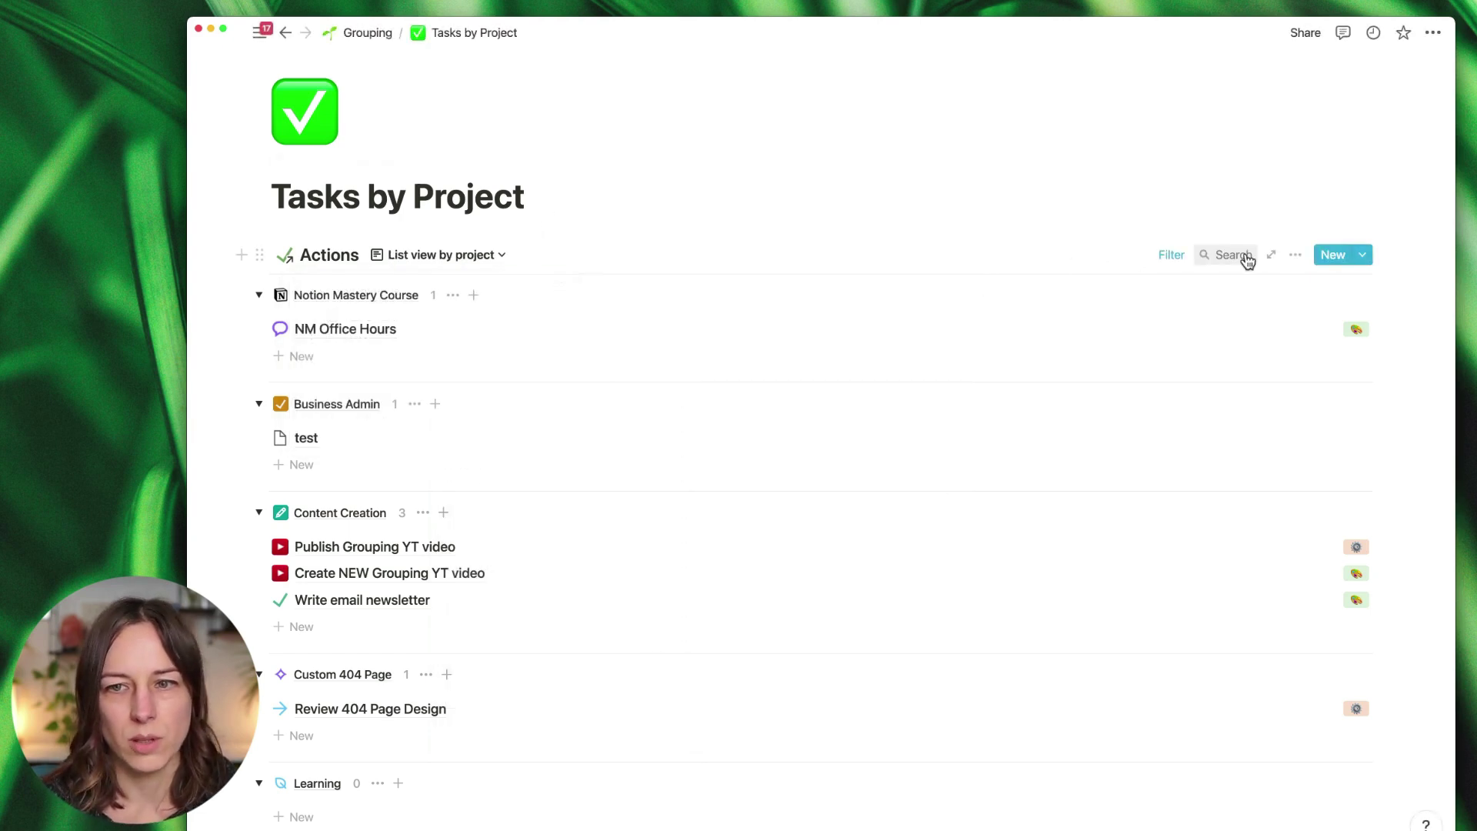
Step: Try grouping the list by STATUS and then by Status
{"action": "left_click", "coordinate": [1295, 254]}
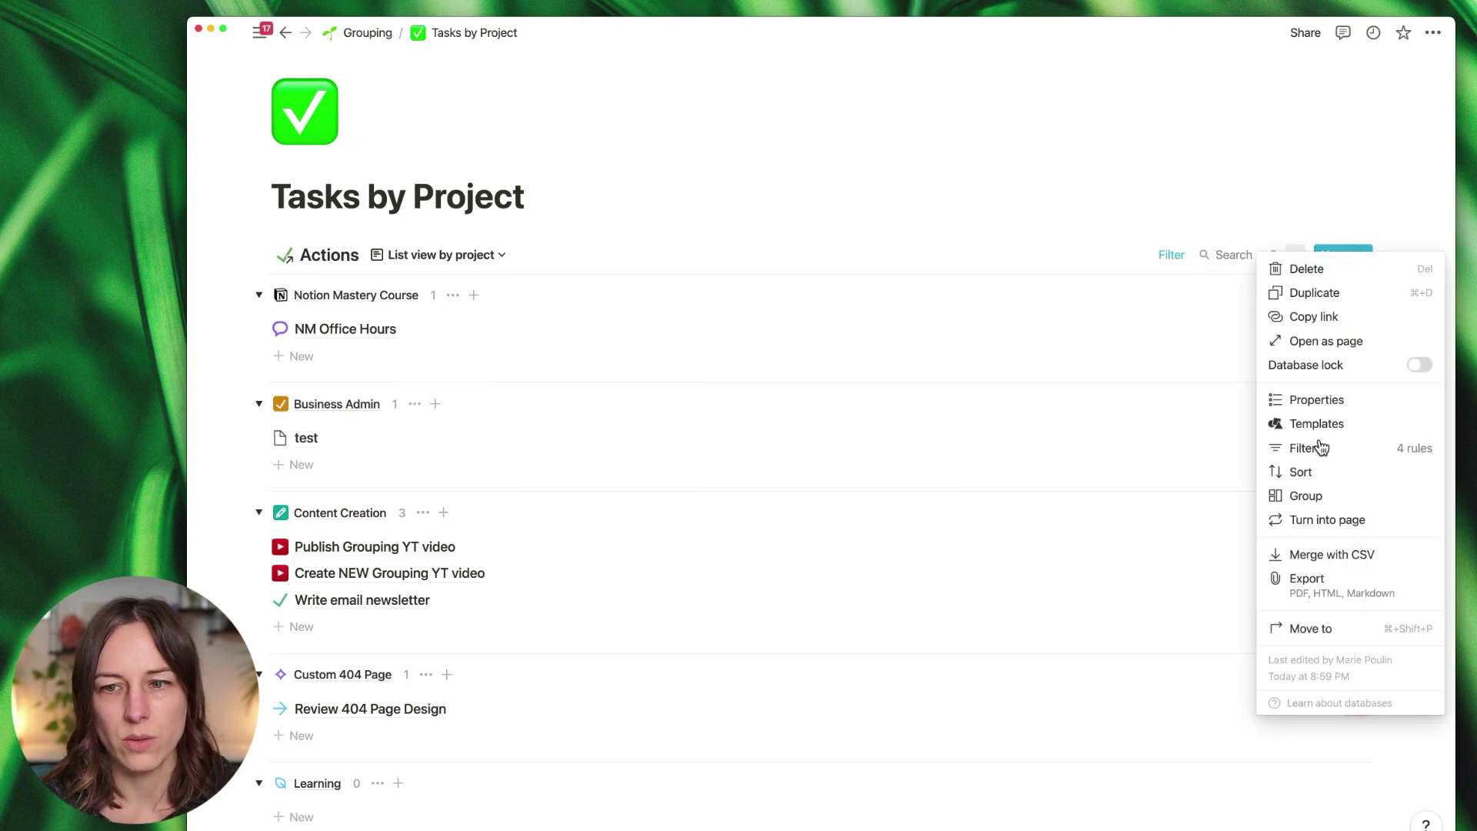
{"action": "left_click", "coordinate": [1300, 495]}
{"action": "left_click", "coordinate": [1266, 323]}
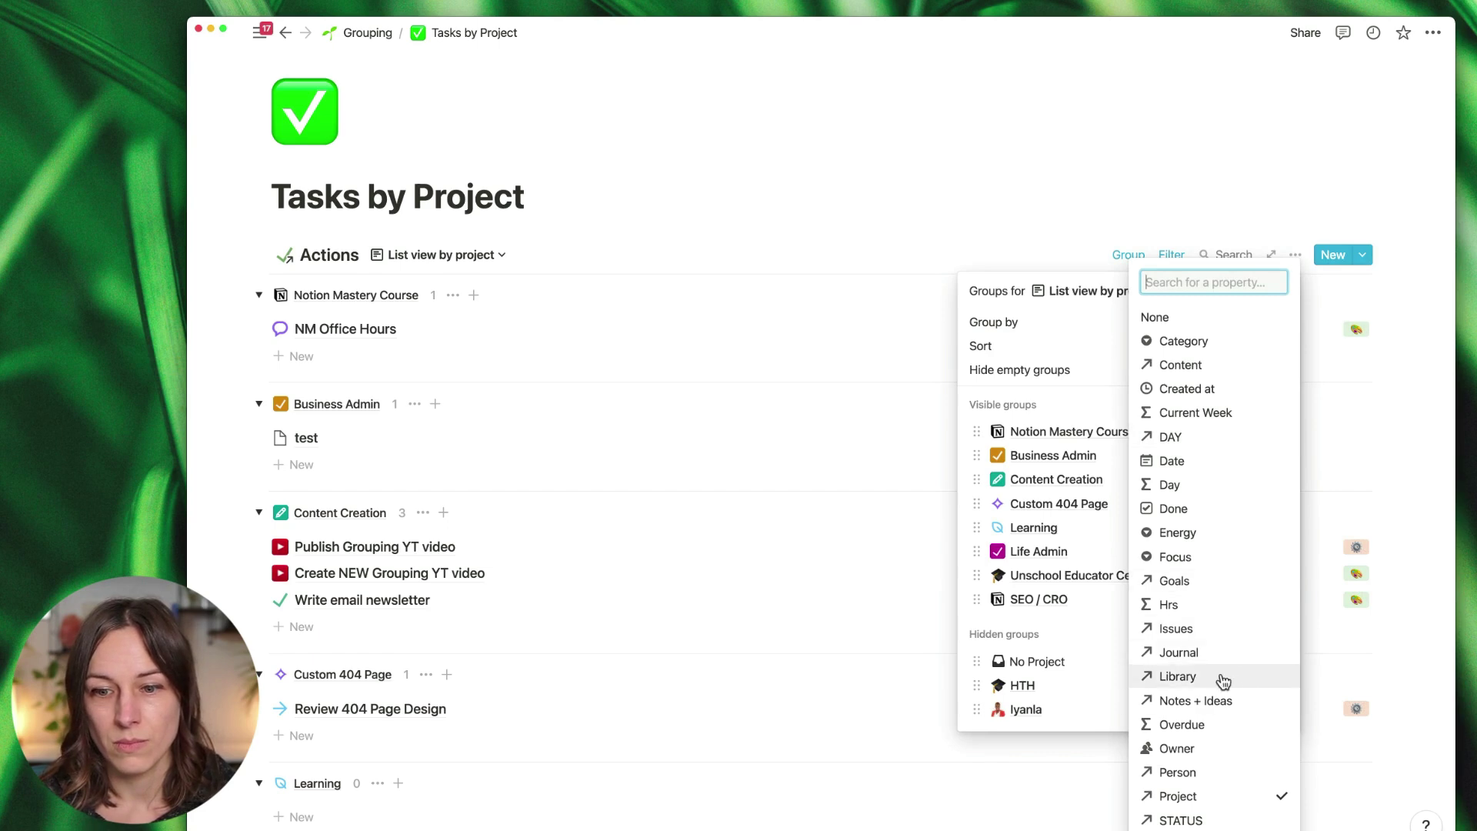
{"action": "scroll", "coordinate": [1225, 688], "scroll_direction": "down", "scroll_amount": 1}
{"action": "left_click", "coordinate": [1225, 792]}
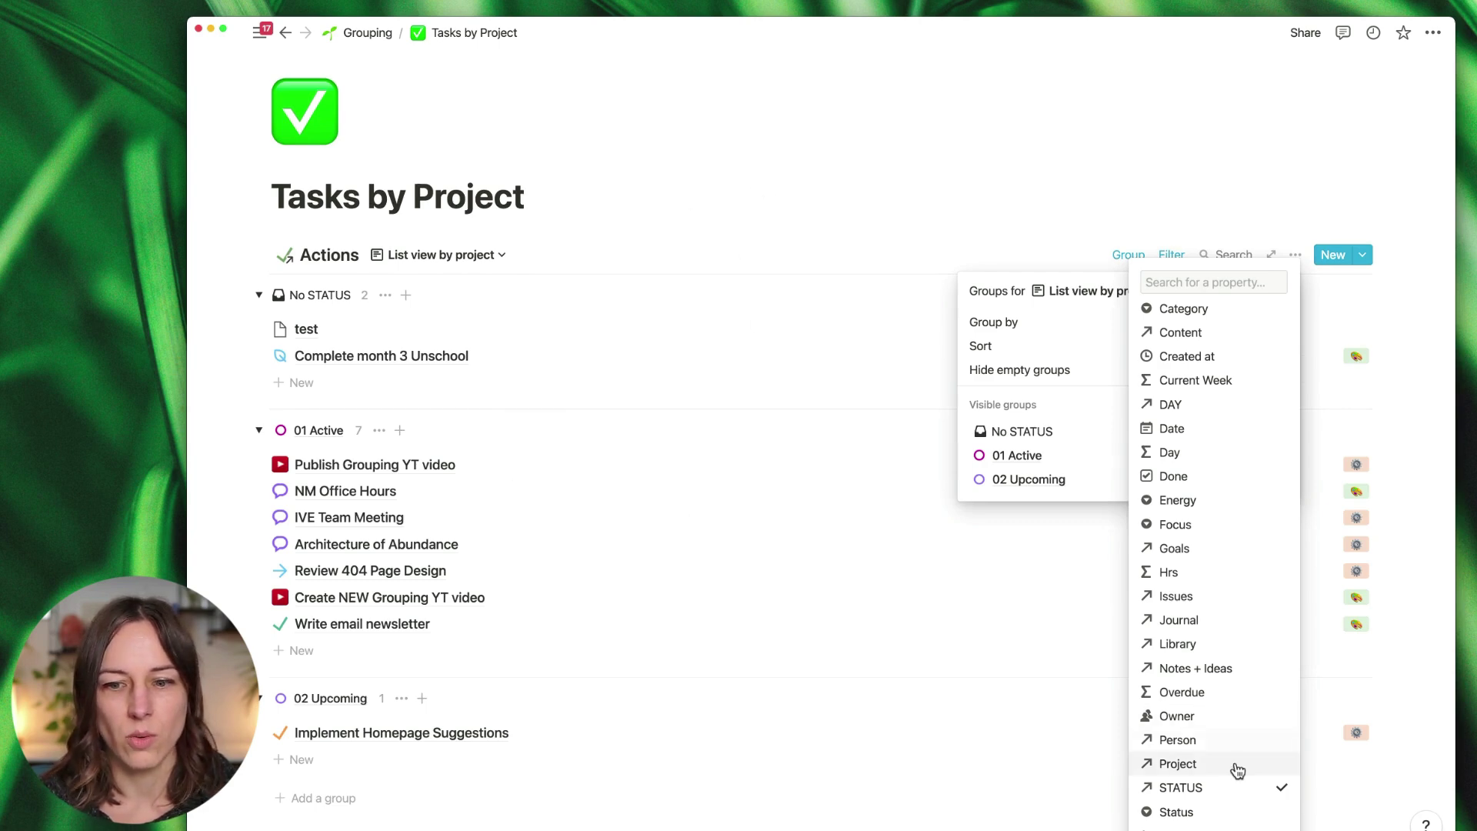
{"action": "left_click", "coordinate": [1243, 811]}
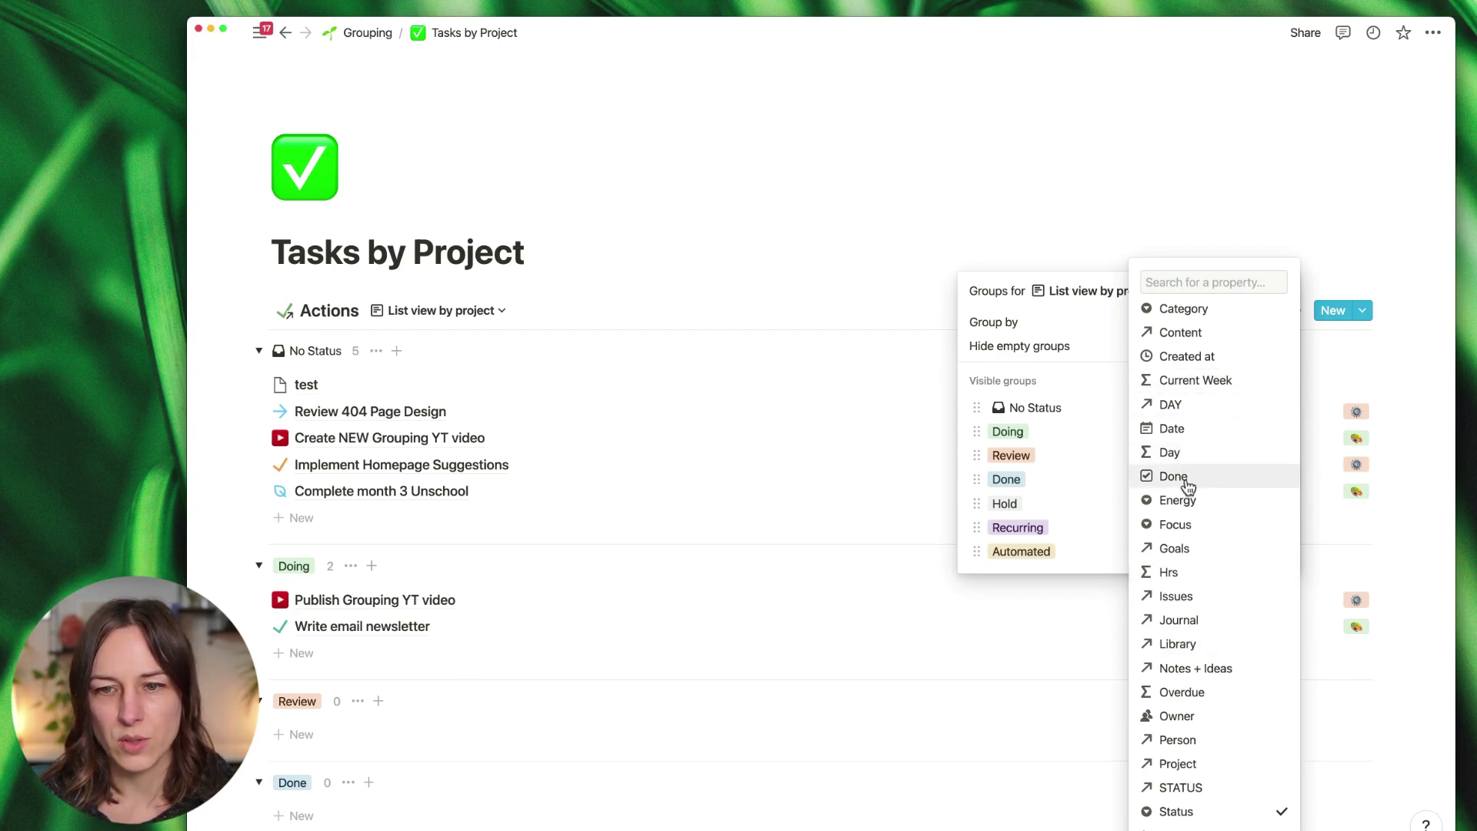
Step: Group it by Date, trying Day and Week before settling on Relative
{"action": "left_click", "coordinate": [1197, 435]}
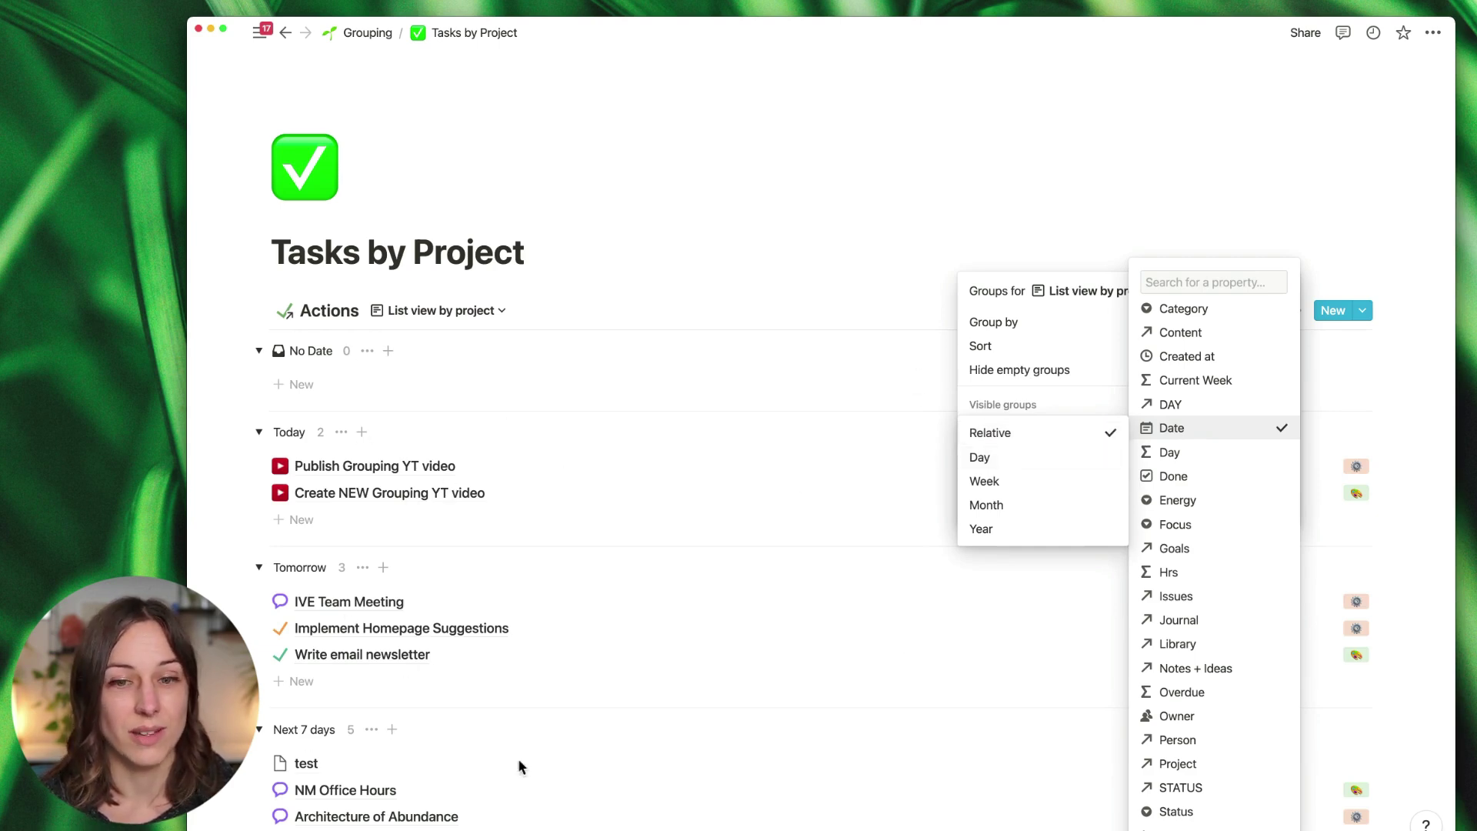
{"action": "left_click", "coordinate": [1087, 467]}
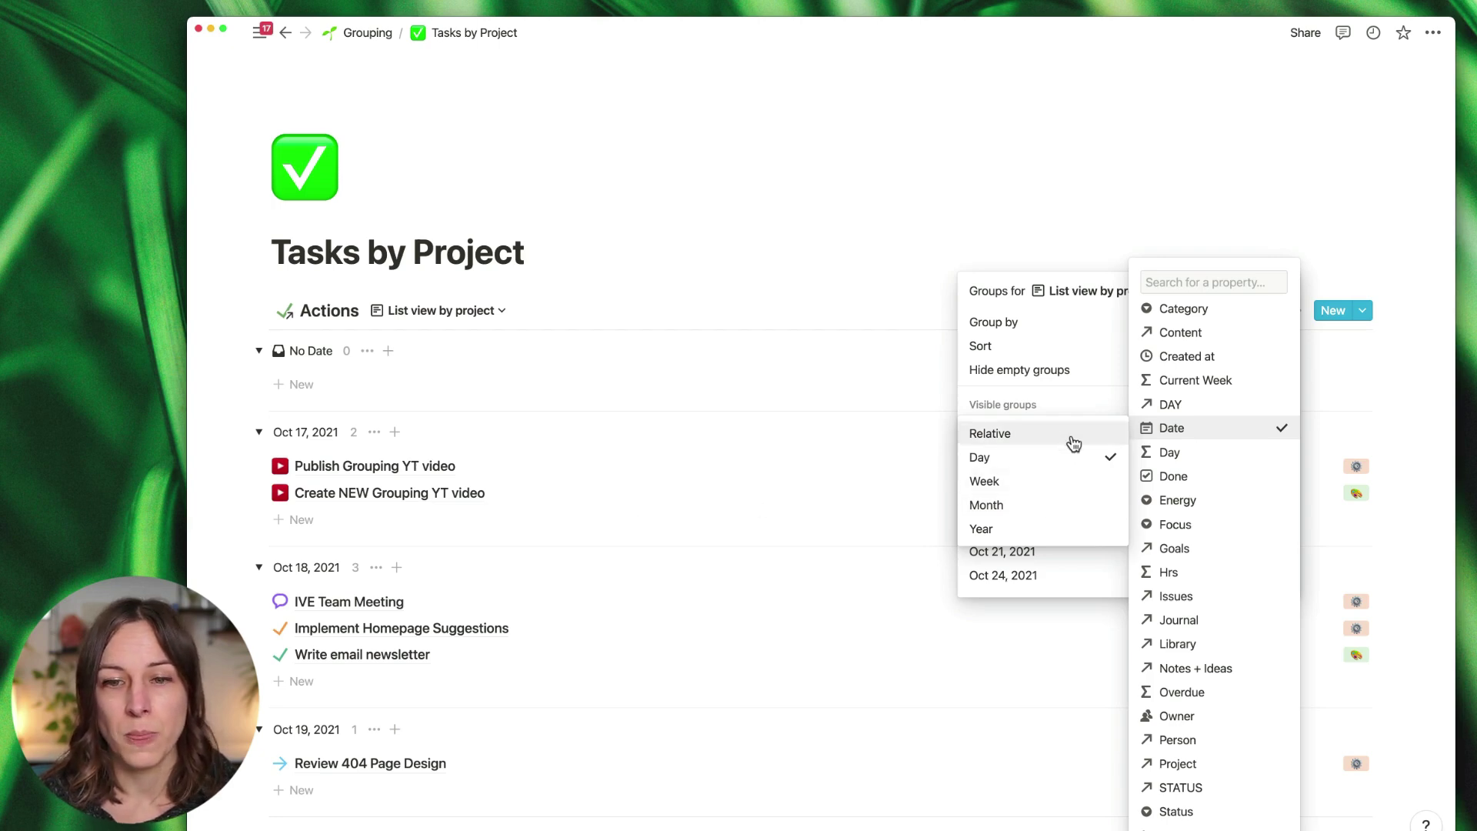
{"action": "left_click", "coordinate": [1105, 485]}
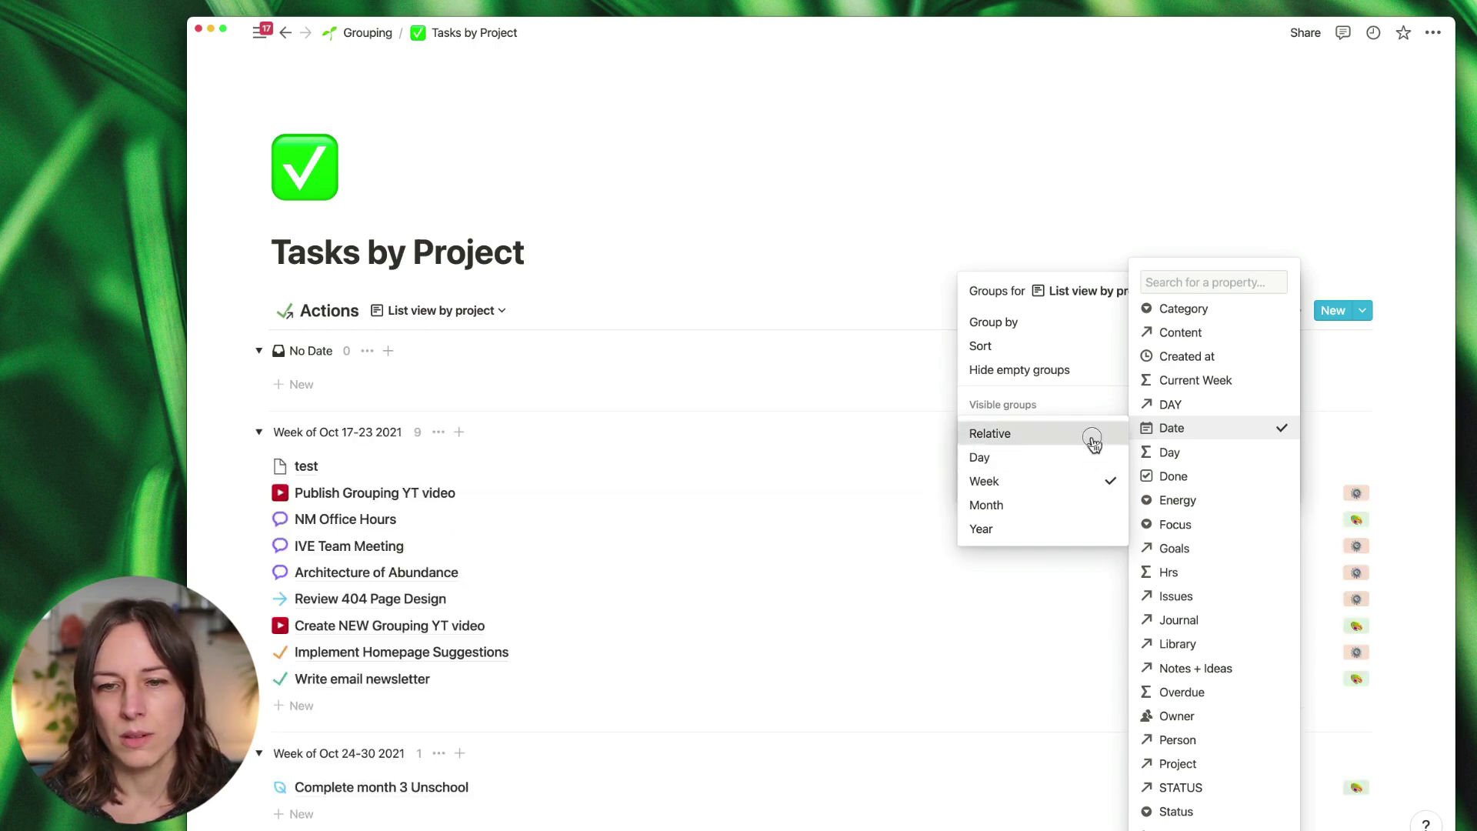
{"action": "left_click", "coordinate": [1094, 443]}
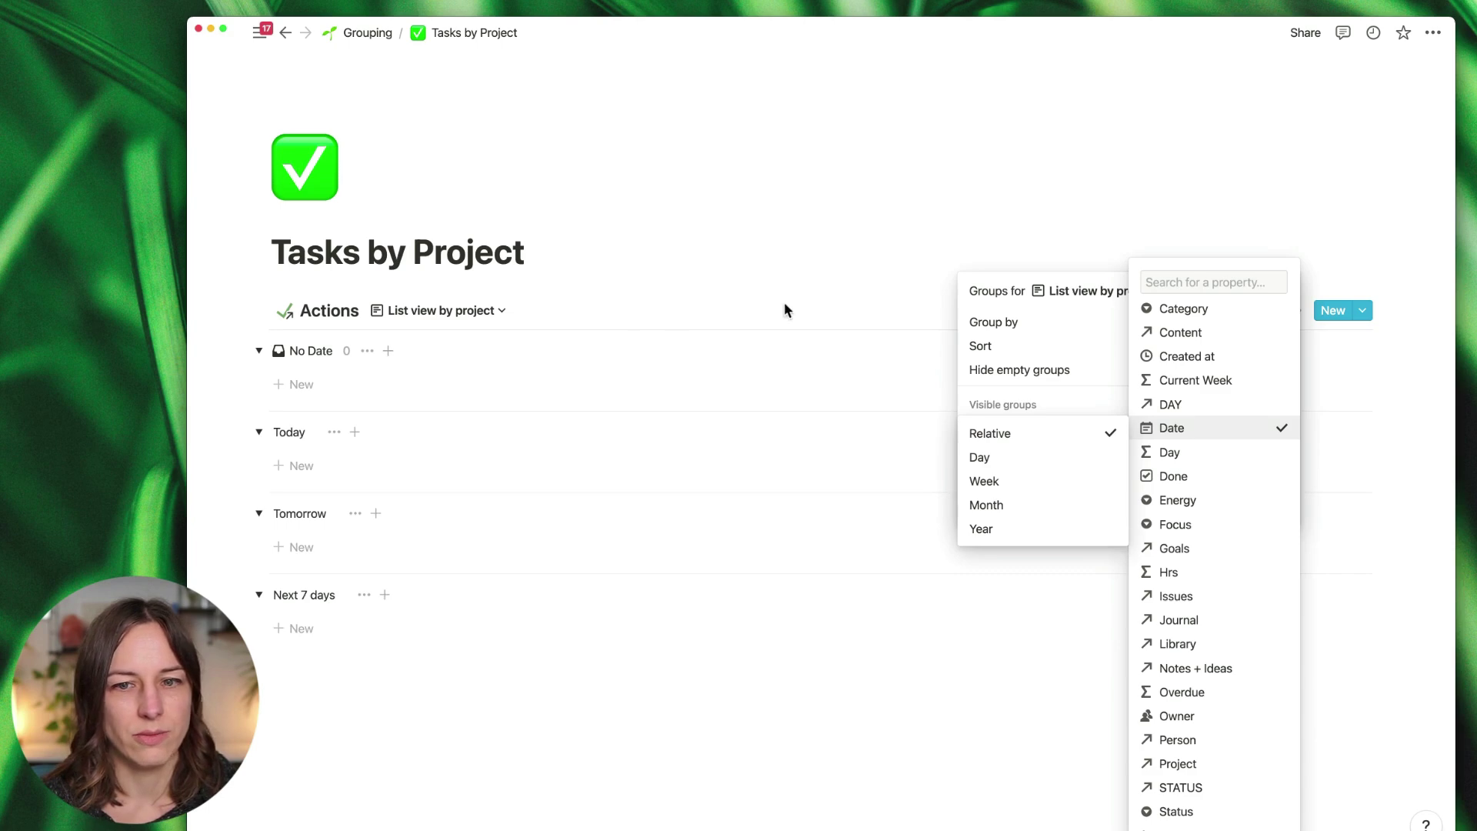
Step: Hide the Today, Tomorrow, Next 7 days and No Date groups, then show them all again
{"action": "left_click", "coordinate": [1082, 352]}
{"action": "left_click", "coordinate": [1278, 456]}
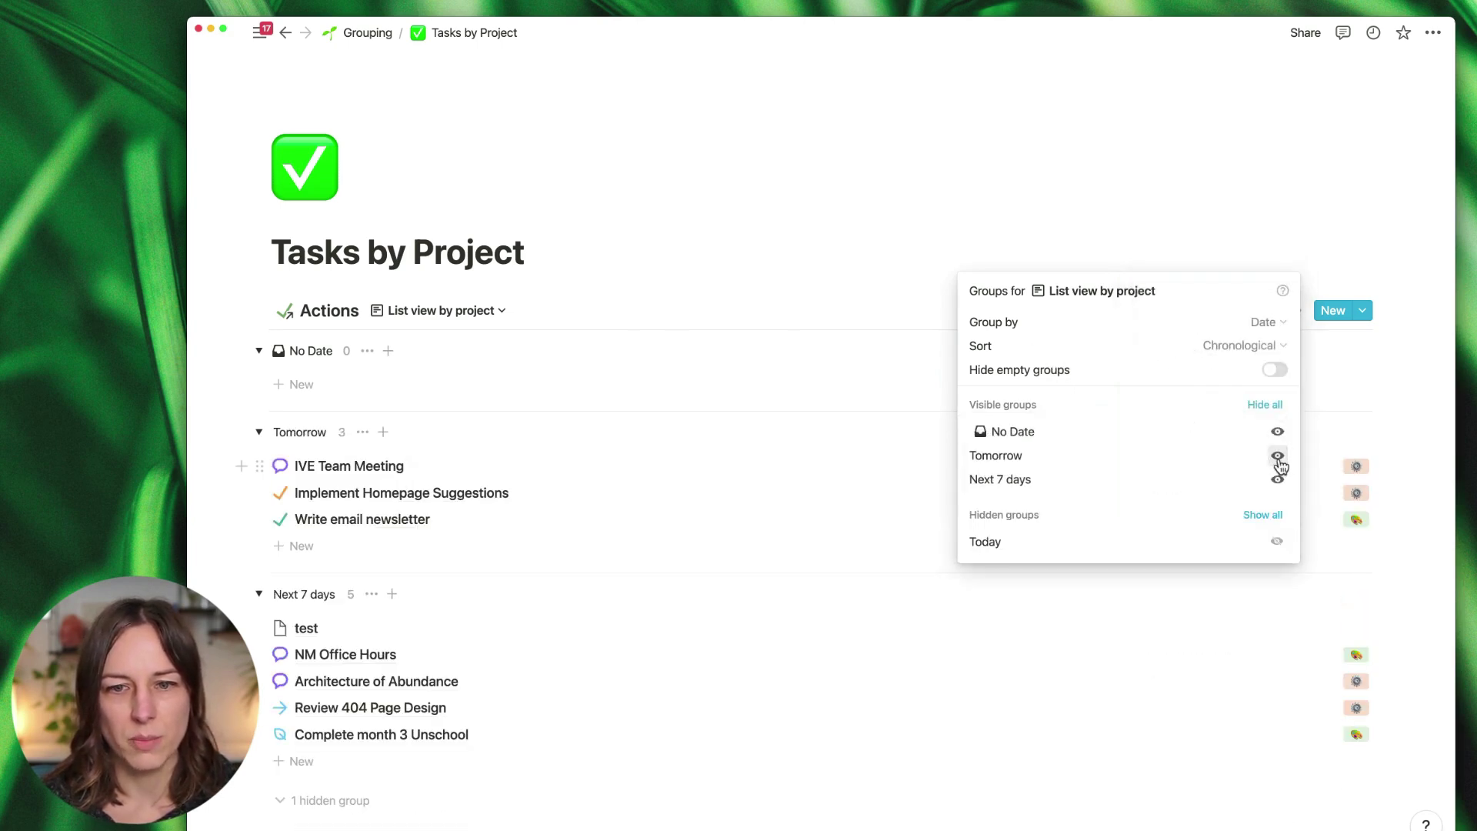
{"action": "left_click", "coordinate": [1278, 456]}
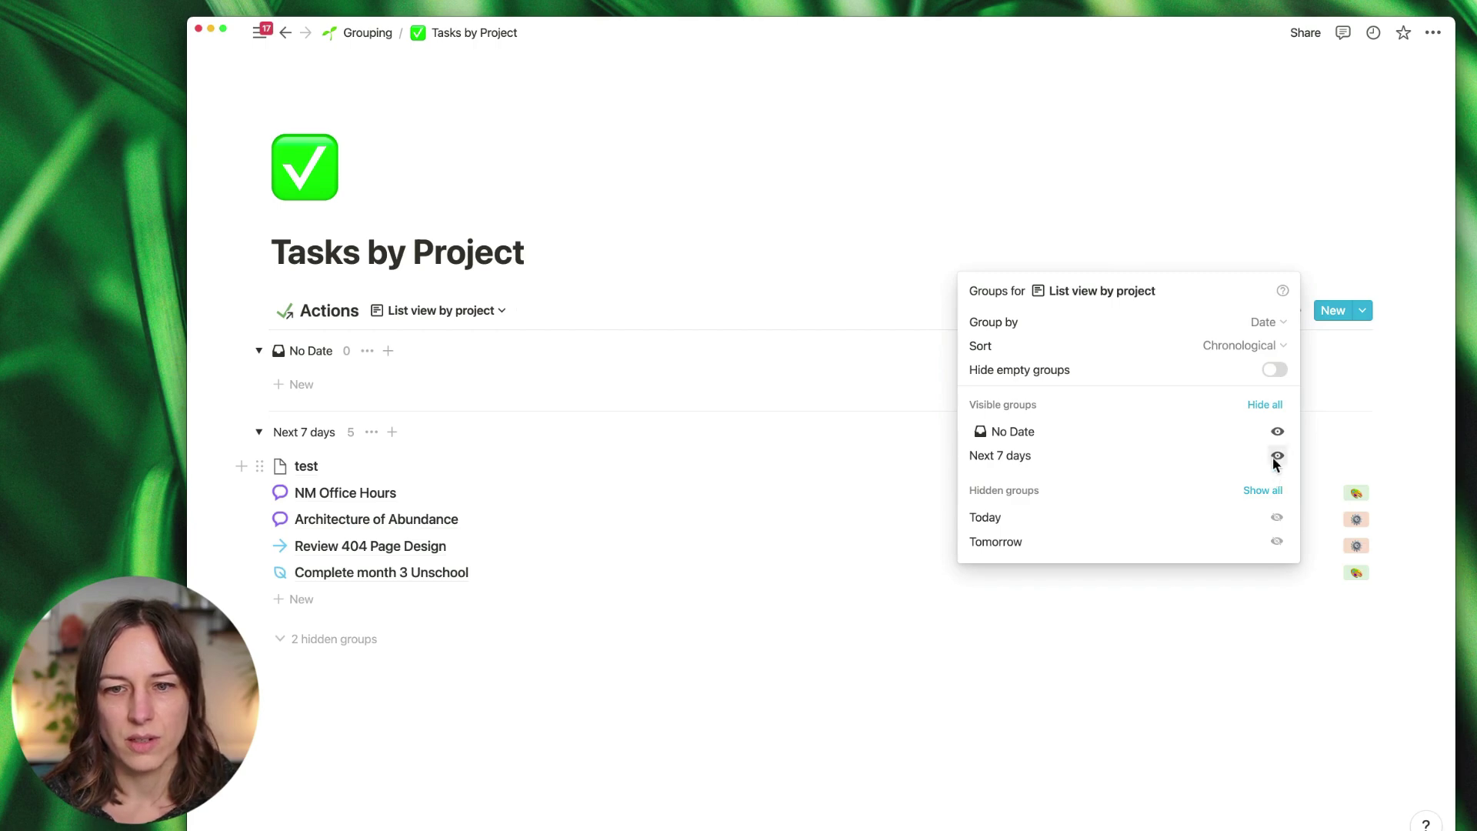
{"action": "left_click", "coordinate": [1278, 456]}
{"action": "left_click", "coordinate": [1277, 432]}
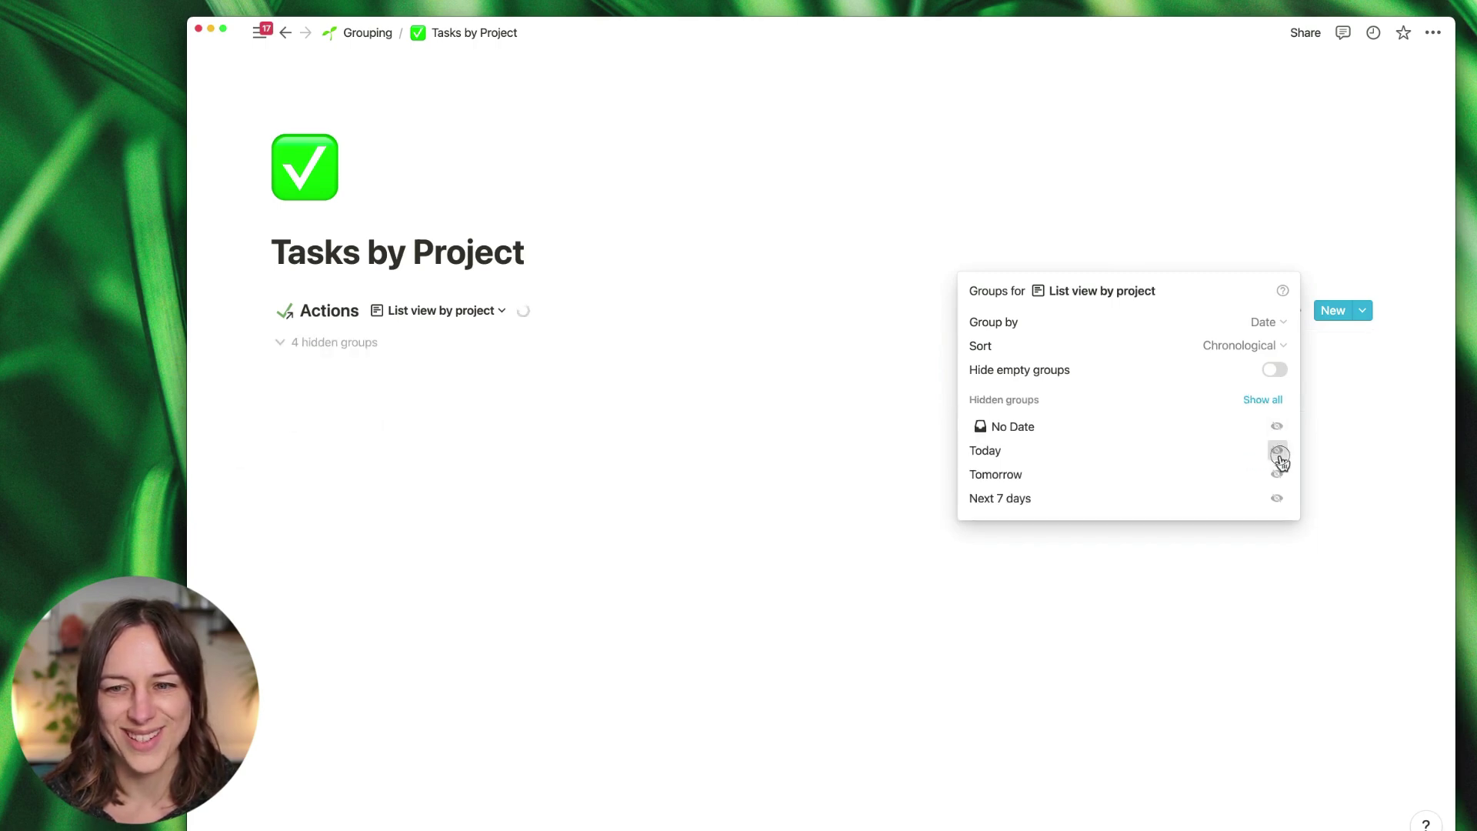
{"action": "left_click", "coordinate": [1277, 452]}
{"action": "left_click", "coordinate": [1267, 472]}
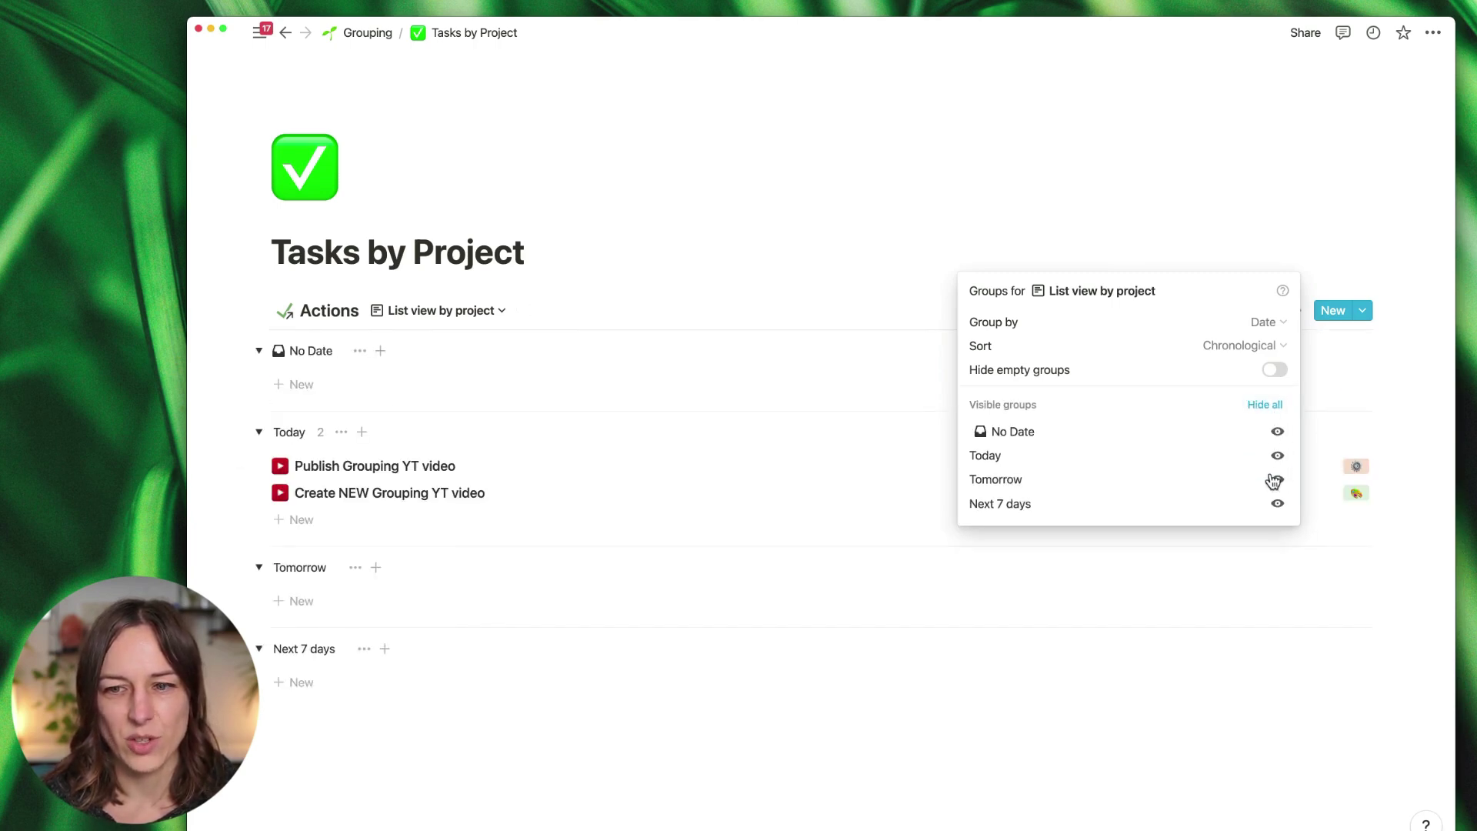
Step: Hide all groups, show all again, close the group settings and open the views list
{"action": "left_click", "coordinate": [1270, 404]}
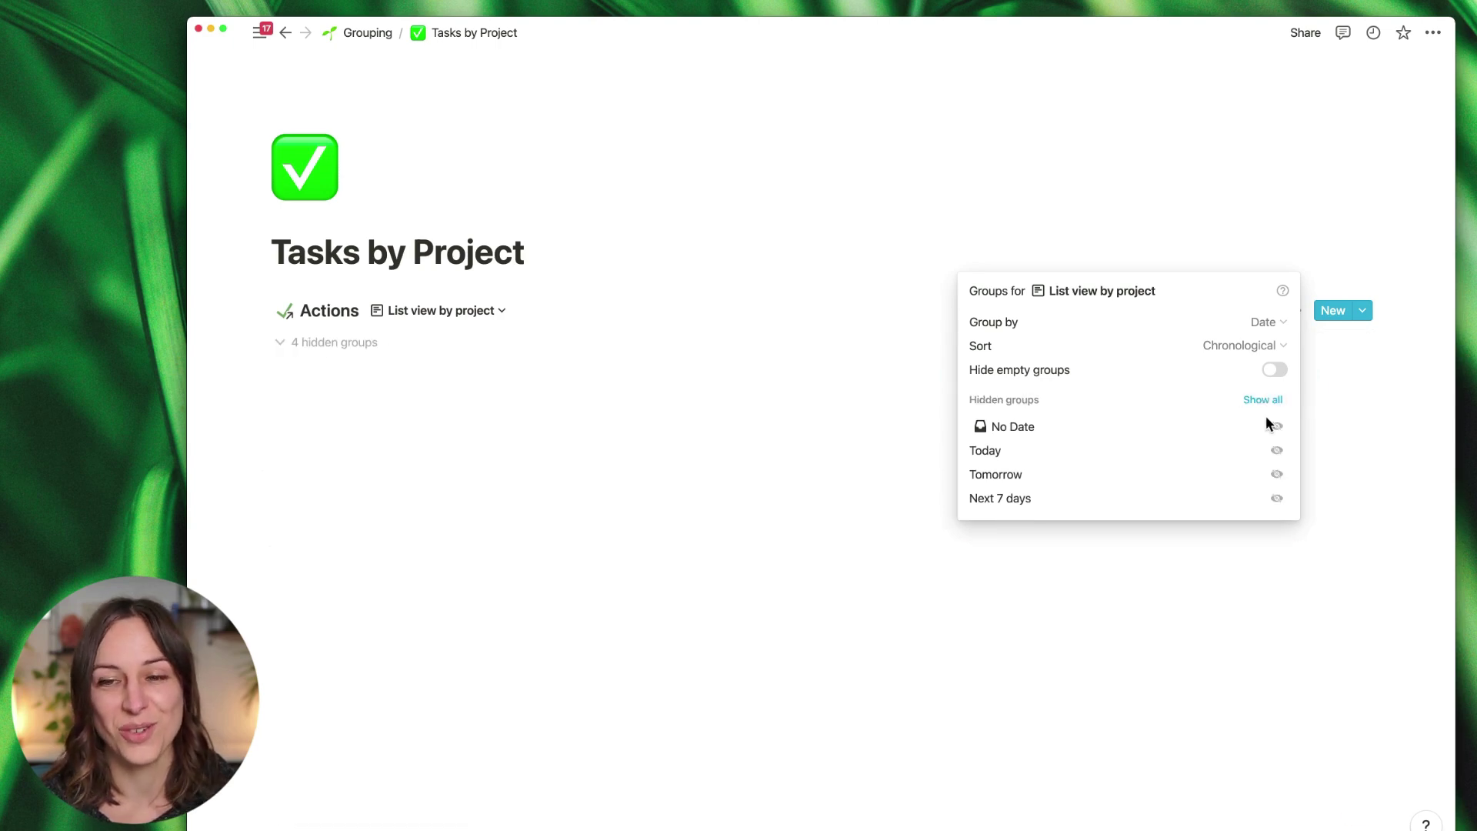
{"action": "left_click", "coordinate": [1261, 400]}
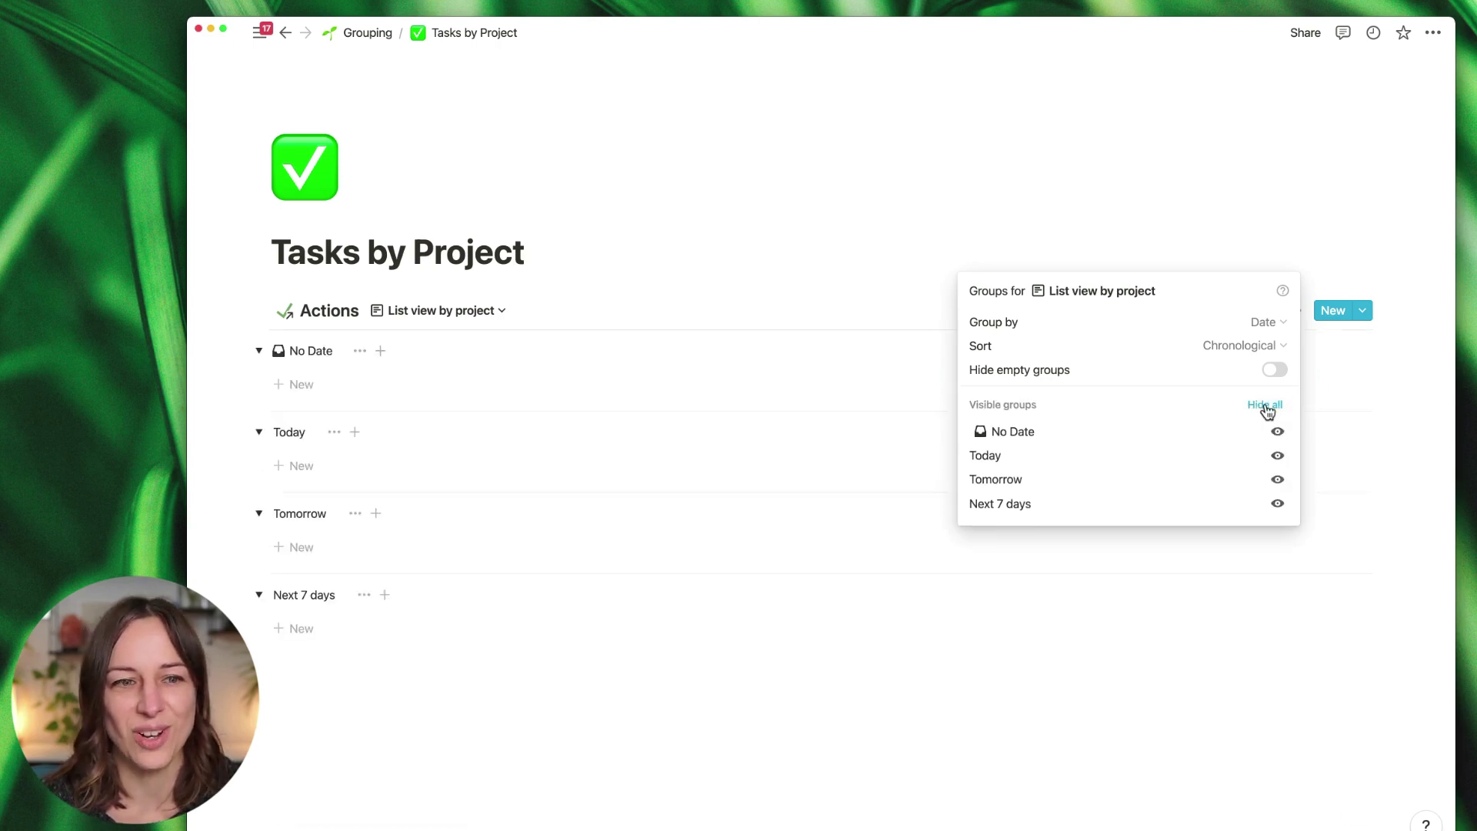
{"action": "left_click", "coordinate": [586, 264]}
{"action": "left_click", "coordinate": [498, 315]}
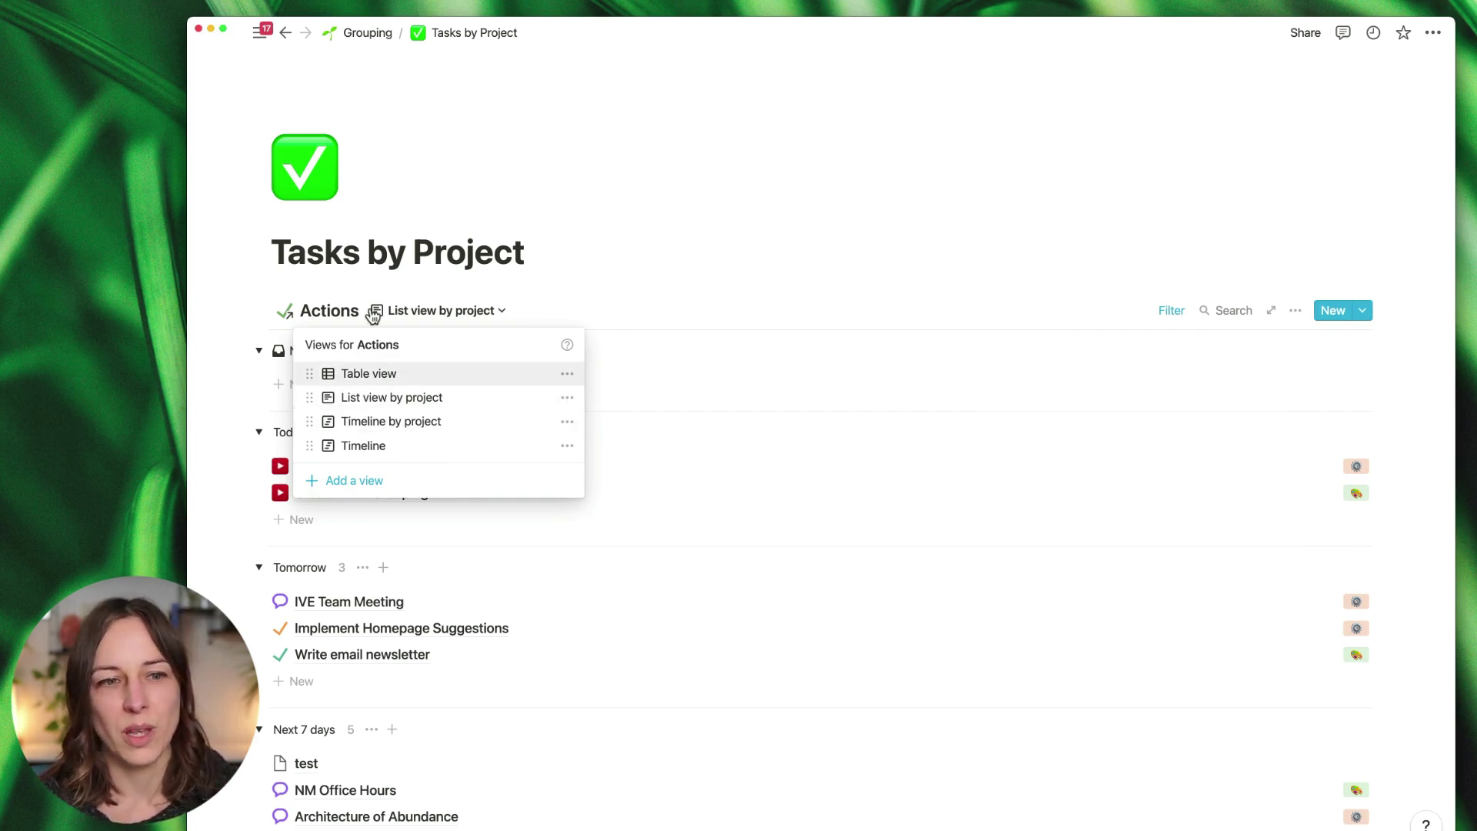
{"action": "left_click", "coordinate": [422, 308]}
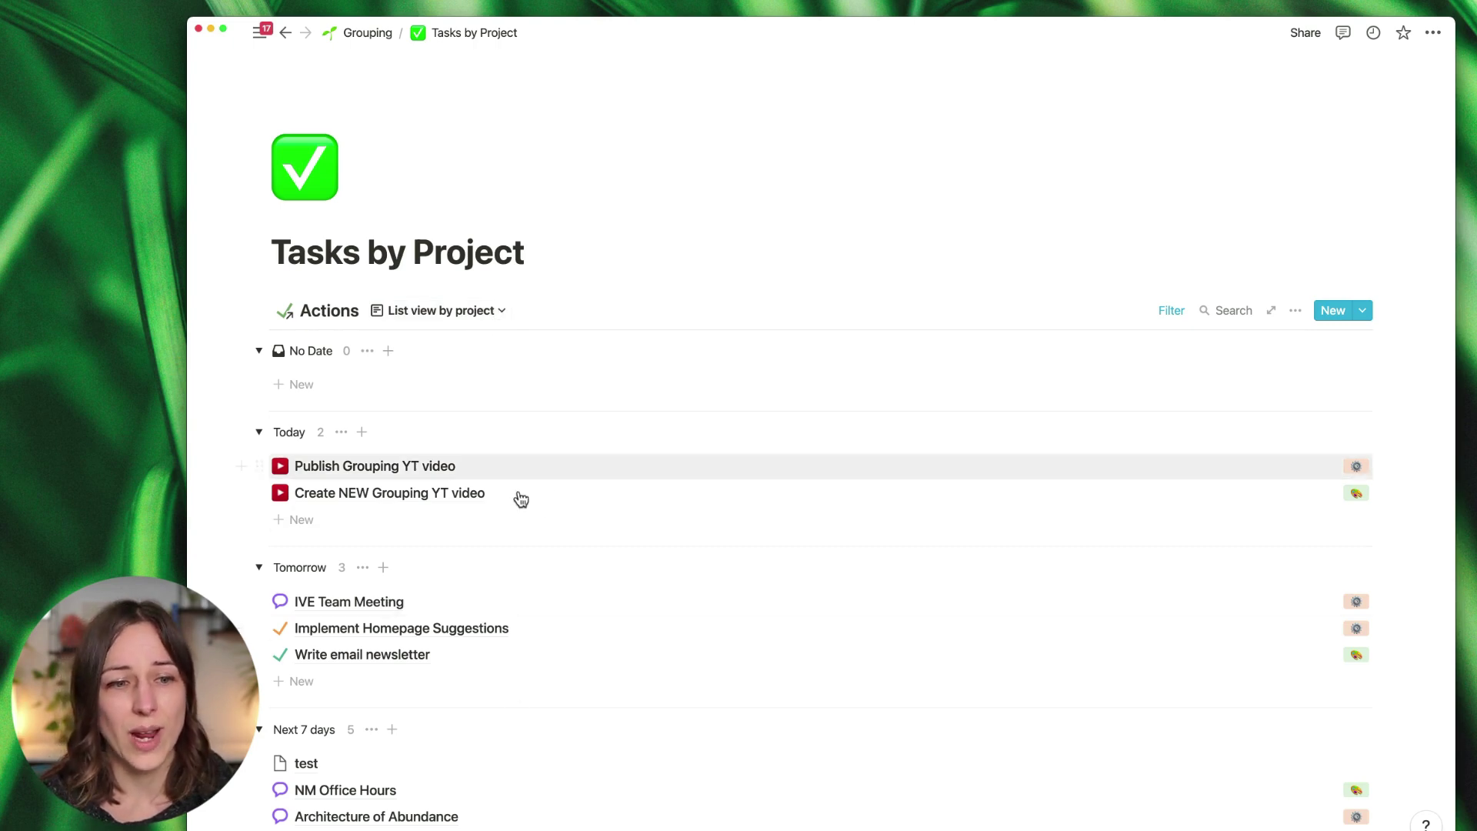
{"action": "scroll", "coordinate": [469, 374], "scroll_direction": "down", "scroll_amount": 1}
{"action": "left_click", "coordinate": [477, 306]}
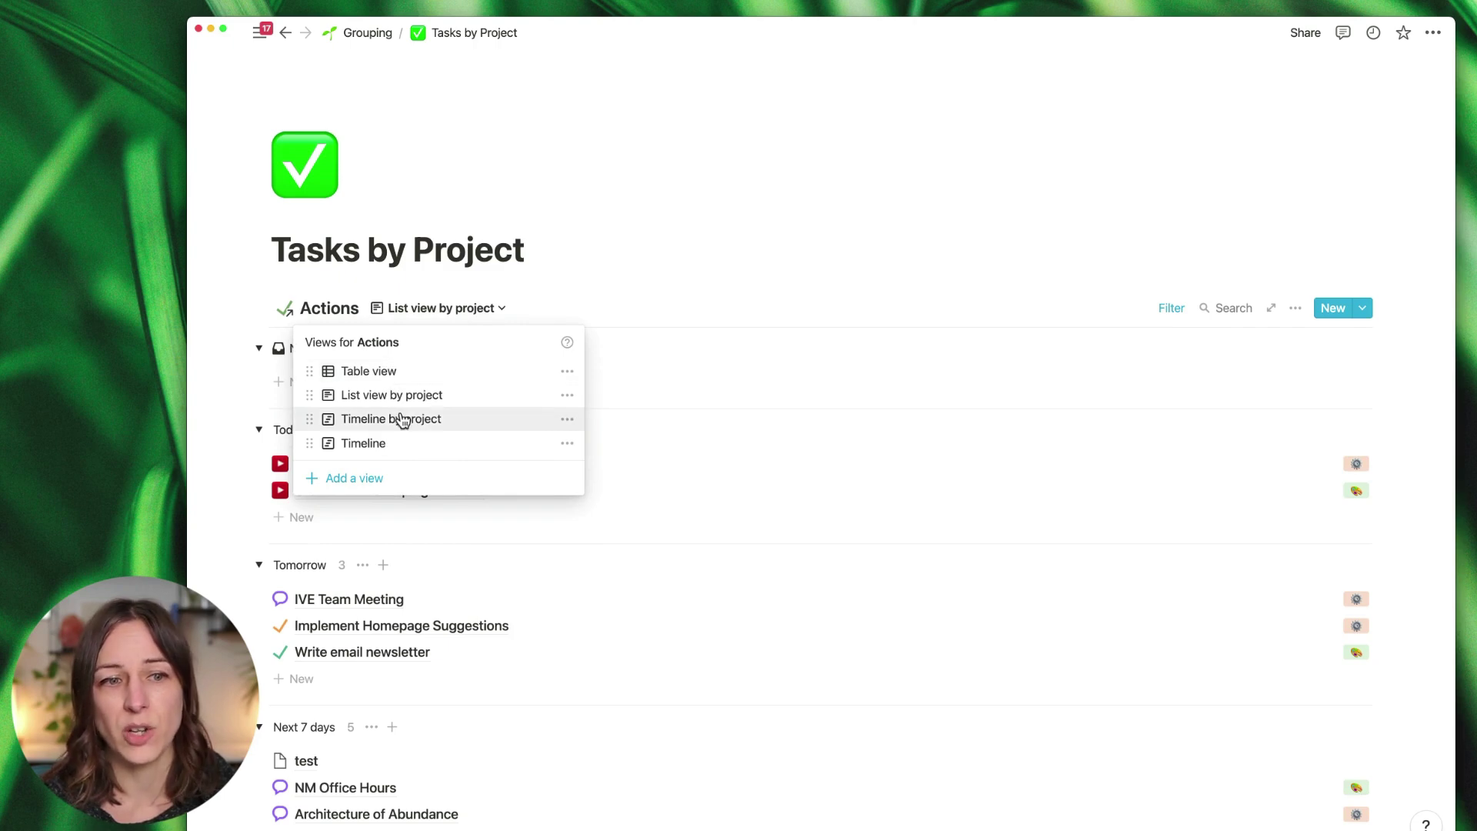
Step: Return to the Actions Table view grouped by project, then grab the test task row by its handle
{"action": "left_click", "coordinate": [385, 371]}
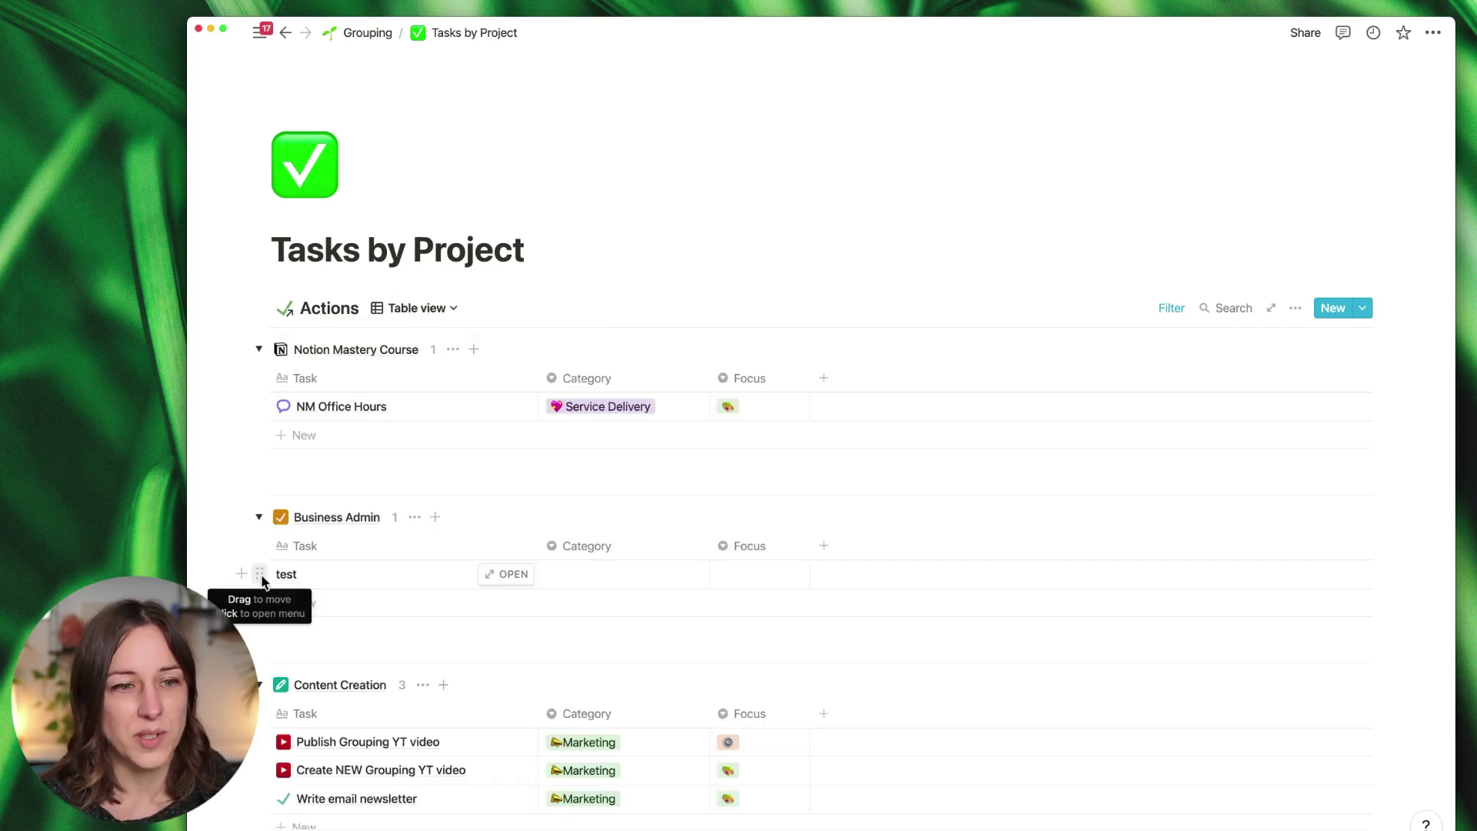
{"action": "mouse_move", "coordinate": [259, 574]}
{"action": "left_mouse_down"}
{"action": "mouse_move", "coordinate": [303, 520]}
{"action": "mouse_move", "coordinate": [310, 430]}
{"action": "mouse_move", "coordinate": [273, 567]}
{"action": "left_mouse_up"}
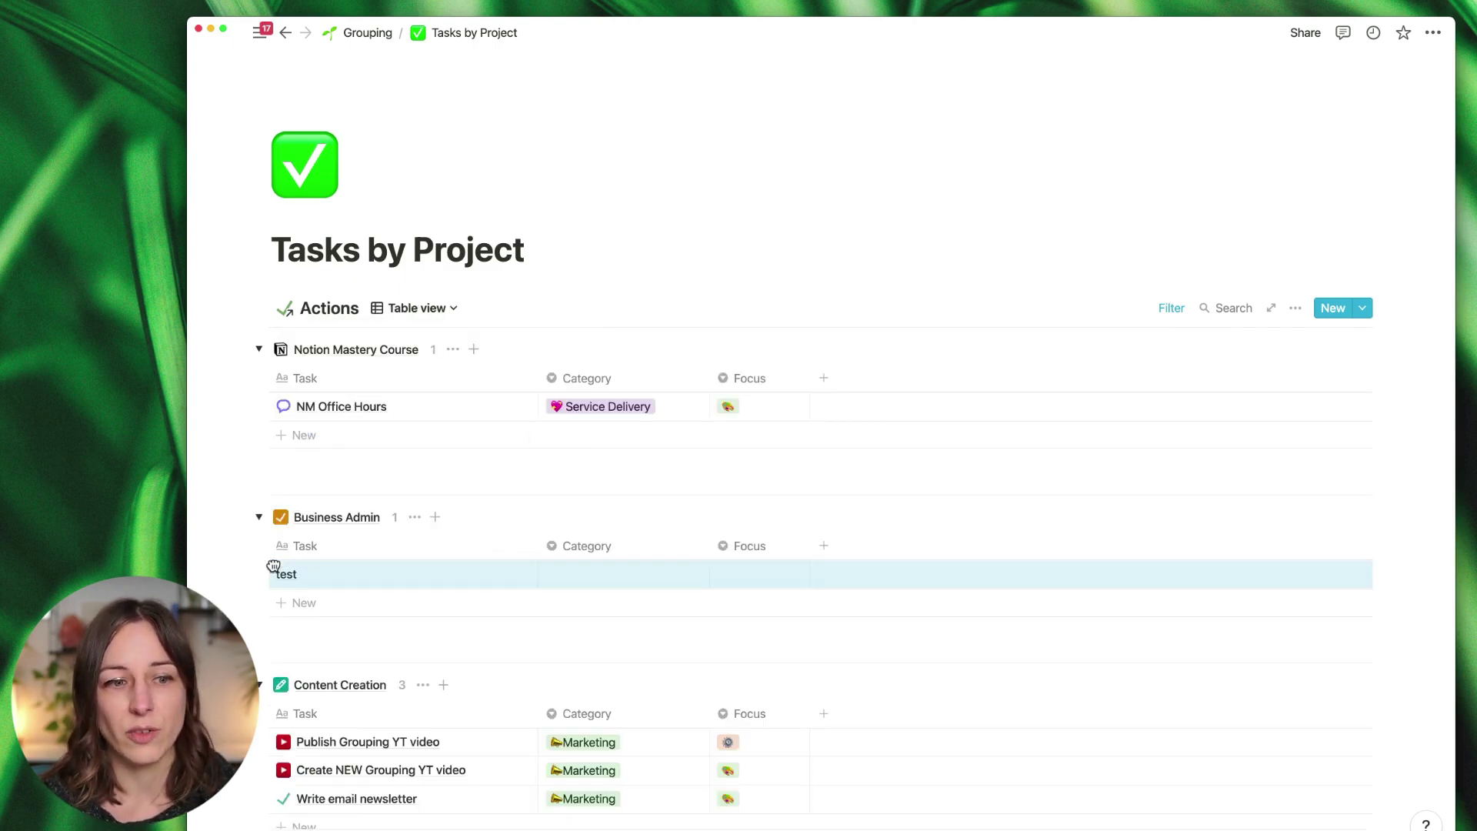